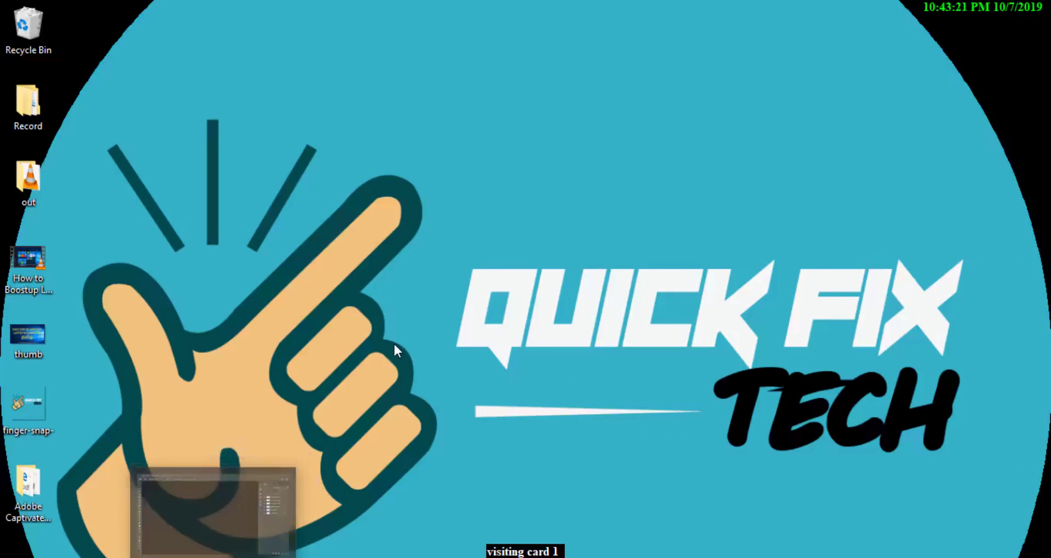
Step: Launch Adobe Photoshop CC 2019 from the Start menu
key("super")
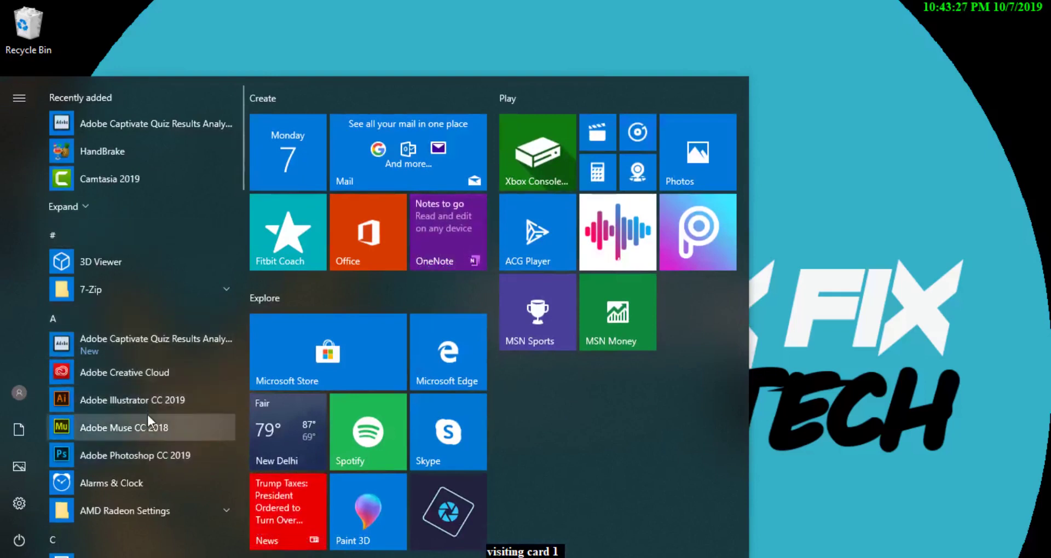
left_click(153, 454)
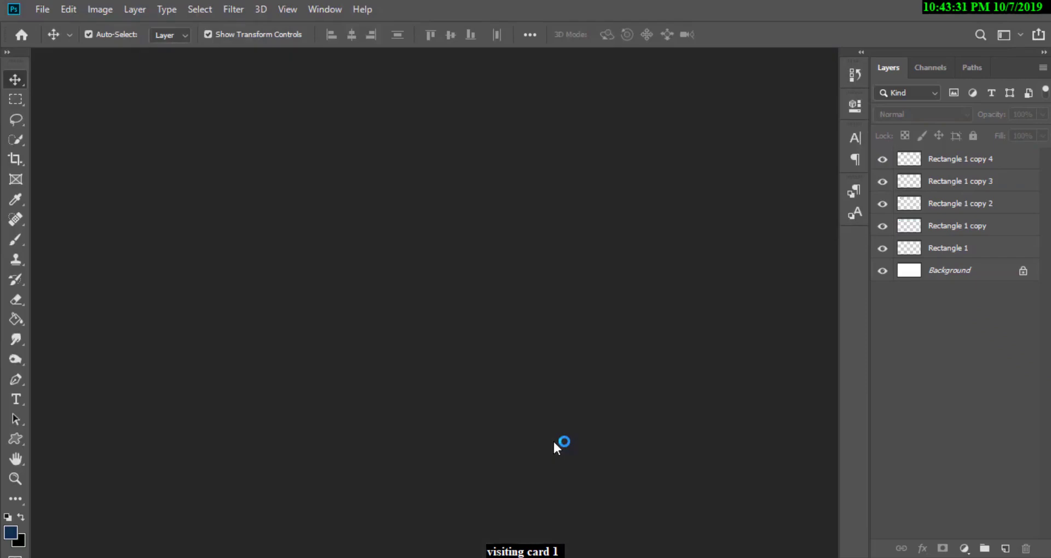
Step: Create a 3.5 × 2 inch, 300 ppi RGB document with a white background
left_click(41, 9)
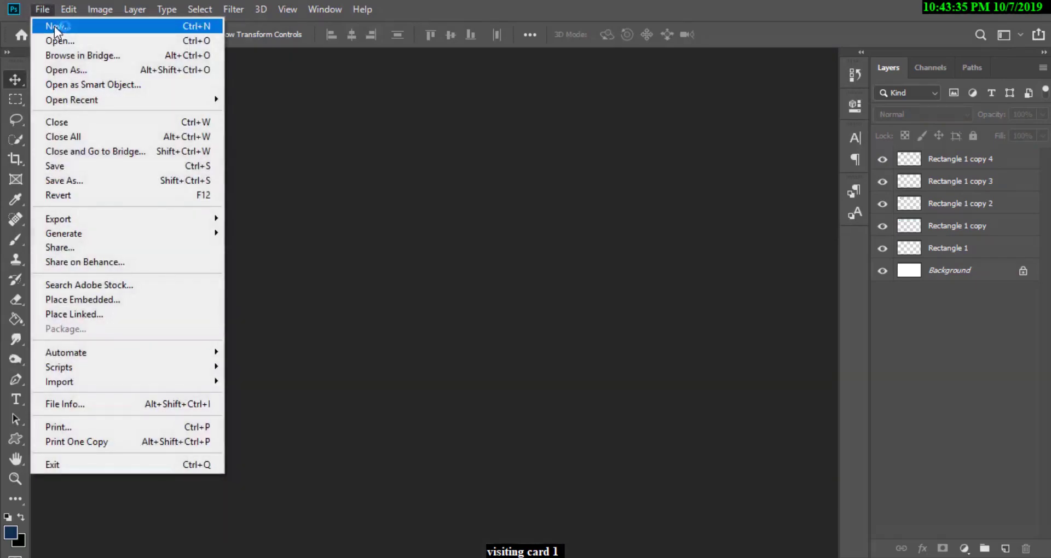
left_click(54, 25)
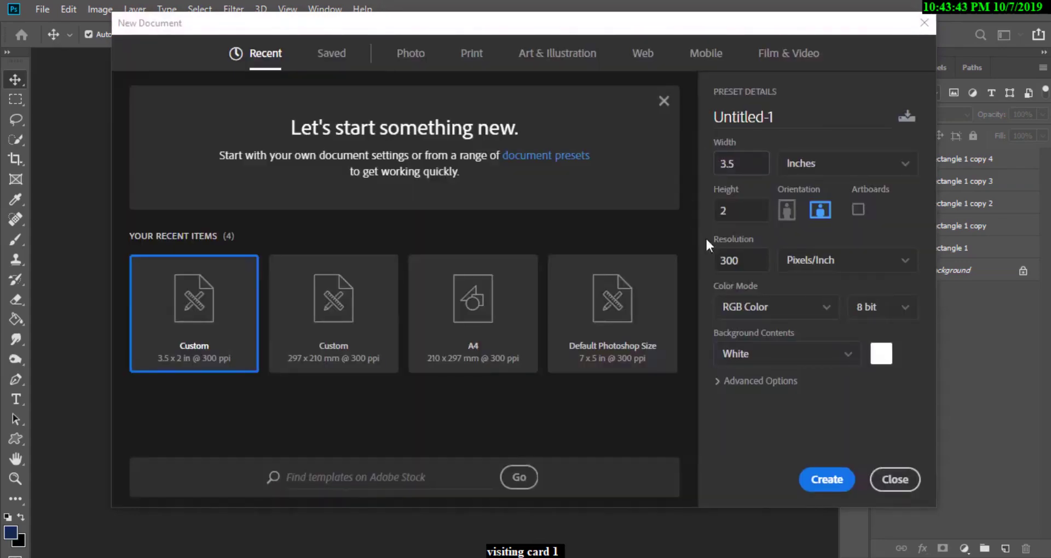
left_click(810, 164)
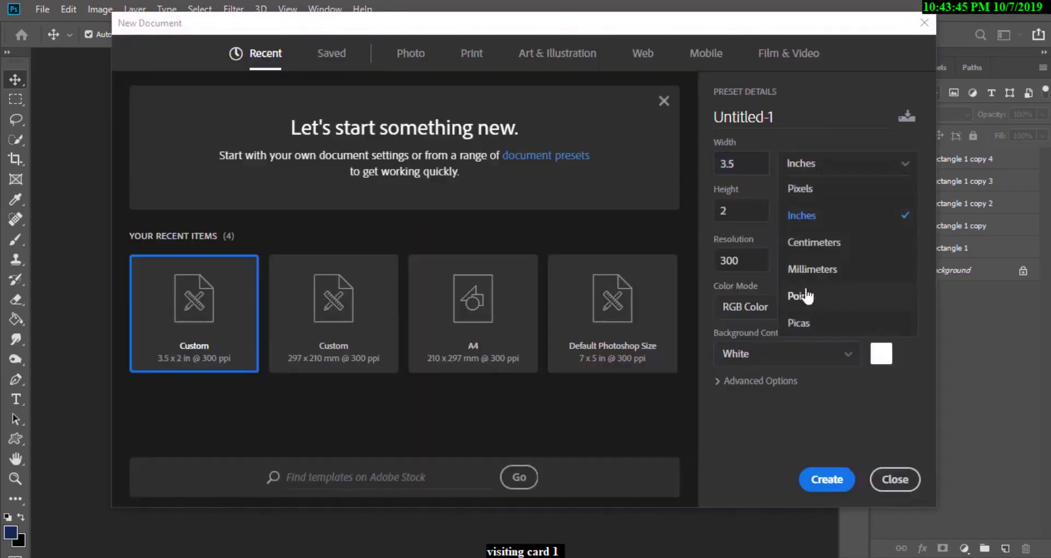
left_click(815, 216)
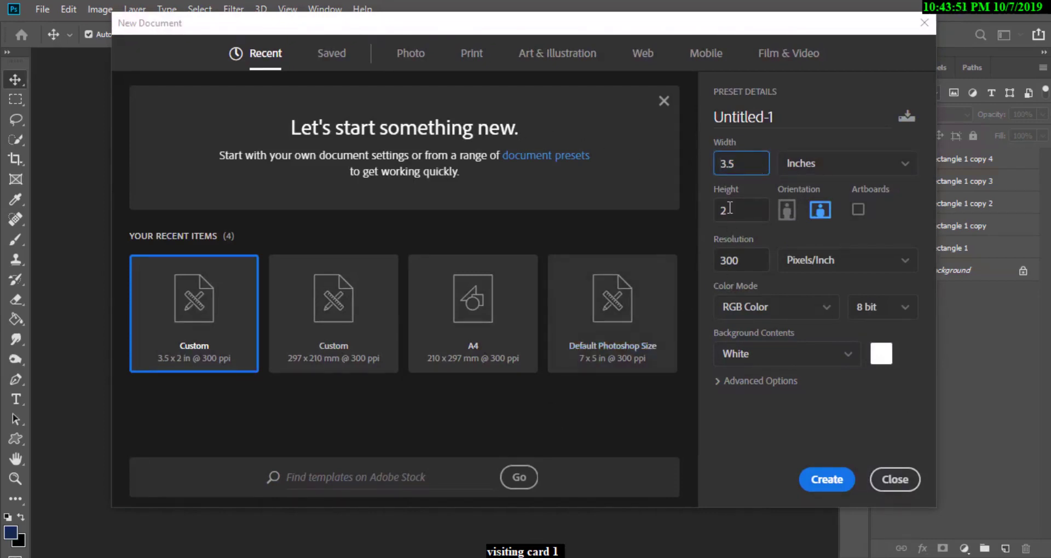
left_click(840, 484)
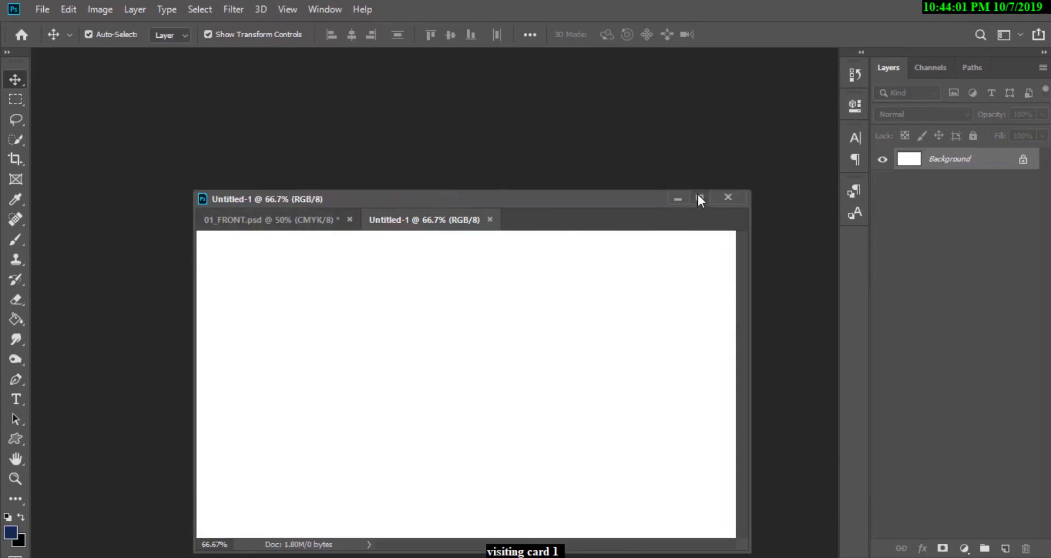
Step: Dock the documents as tabs on 01_FRONT.psd and add a new layer above Rectangle 1 copy 4
left_click_drag(619, 198, 602, 68)
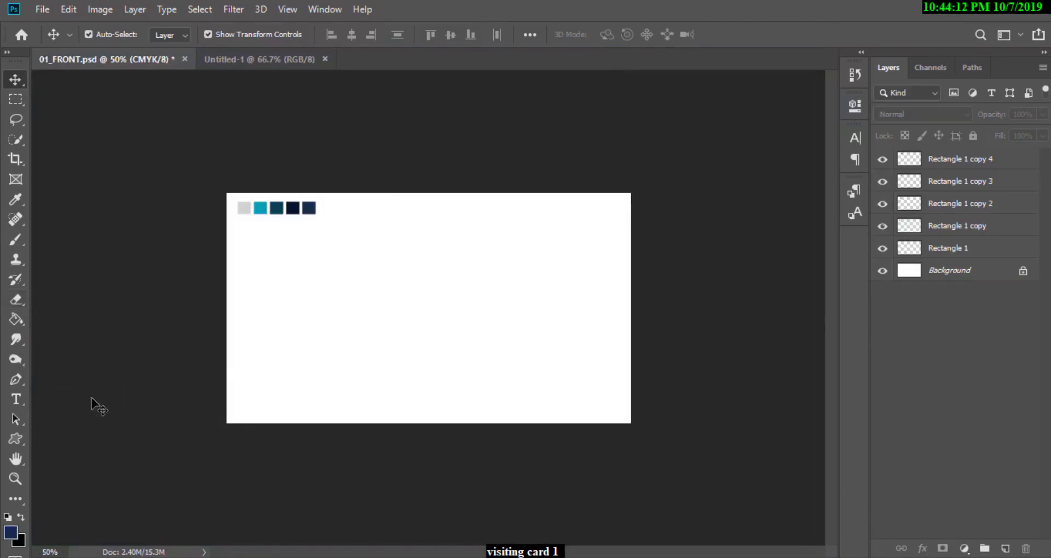
left_click(17, 240)
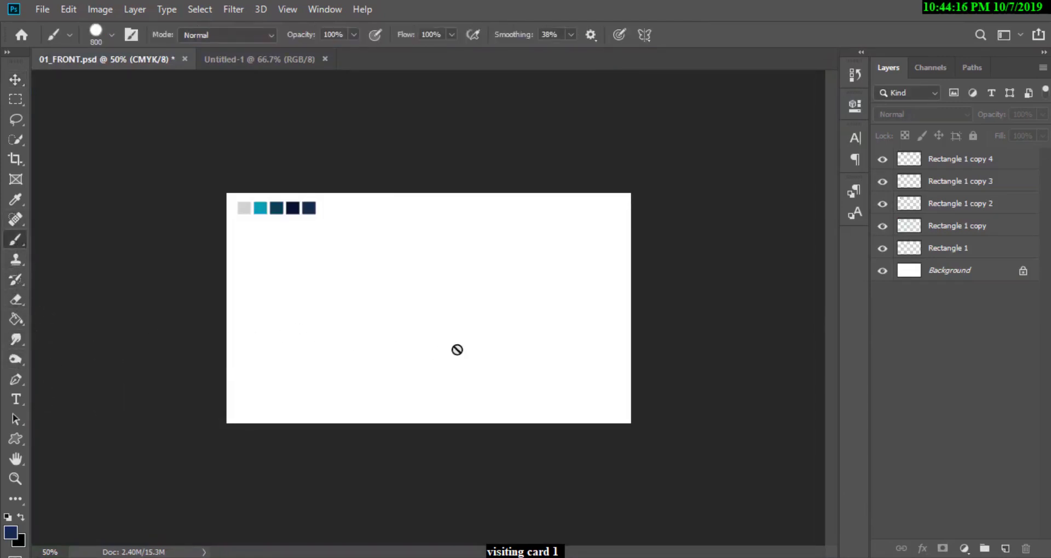
left_click(942, 159)
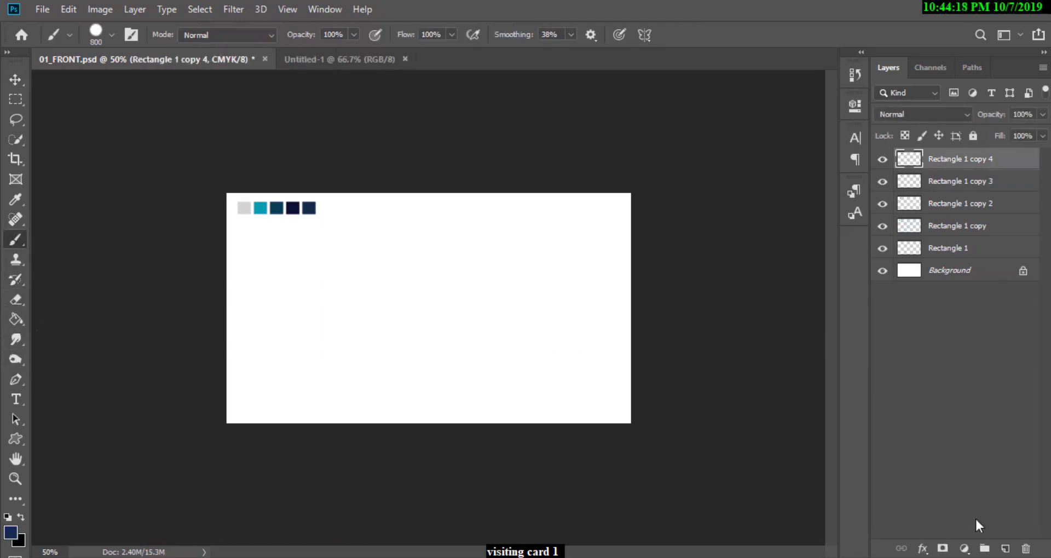
left_click(1005, 548)
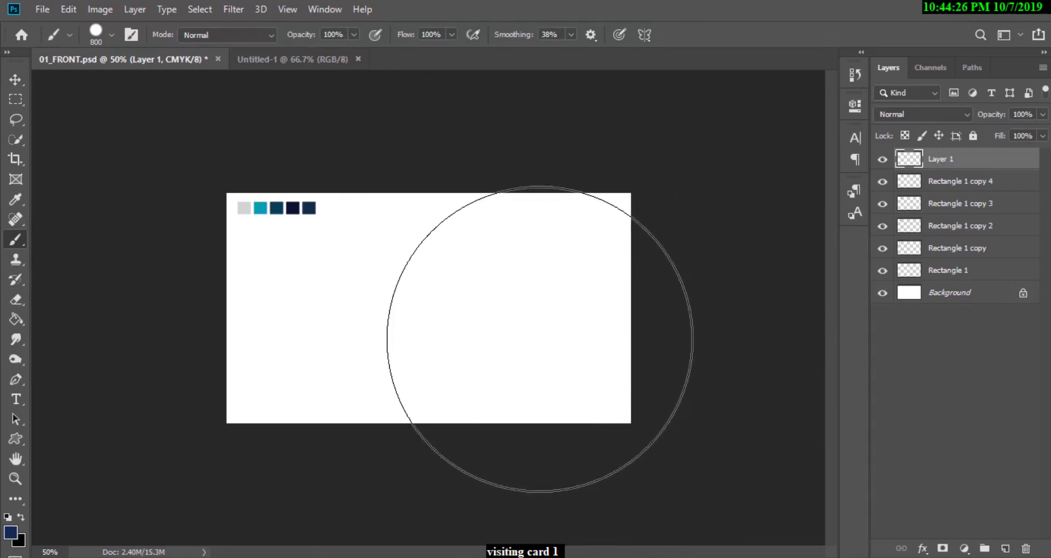
Step: Sample the light-grey swatch and stamp a large circle on the card's right side
key("i")
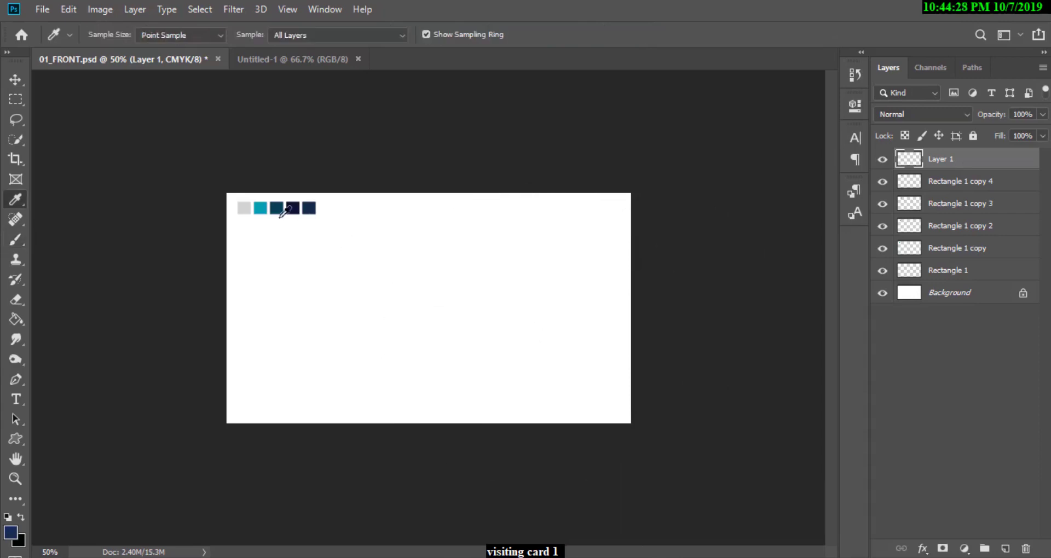
left_click(247, 209)
key("b")
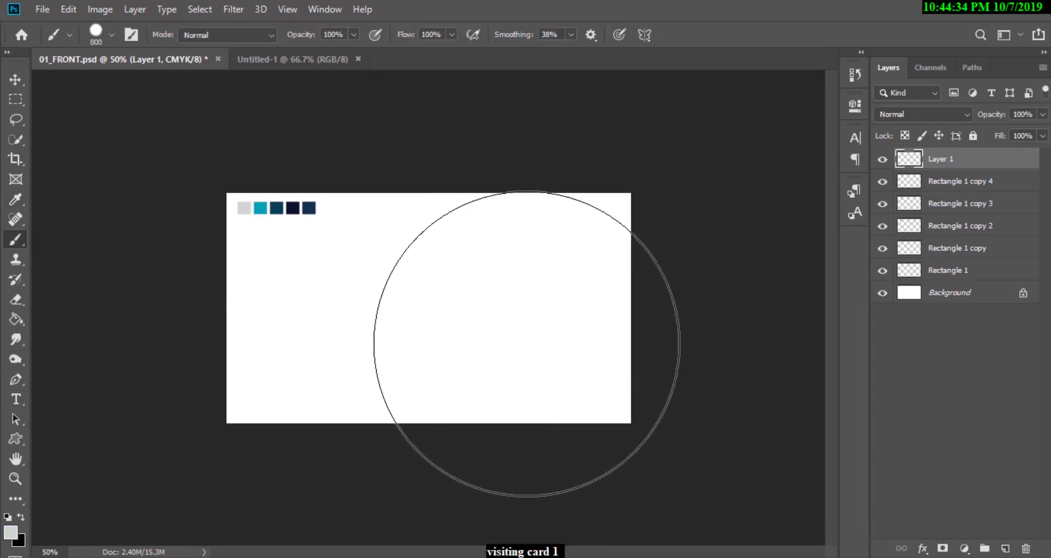
left_click(526, 344)
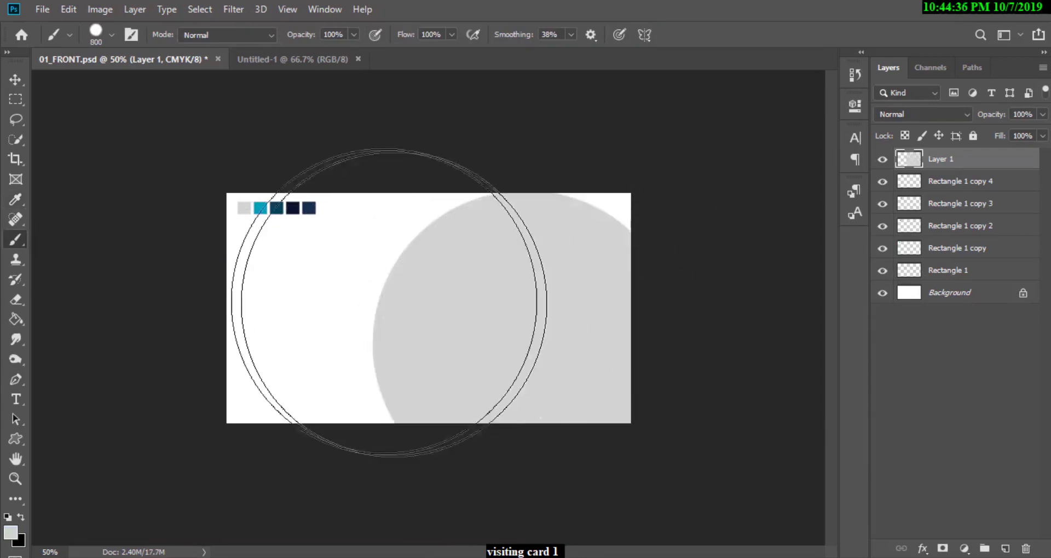
key("i")
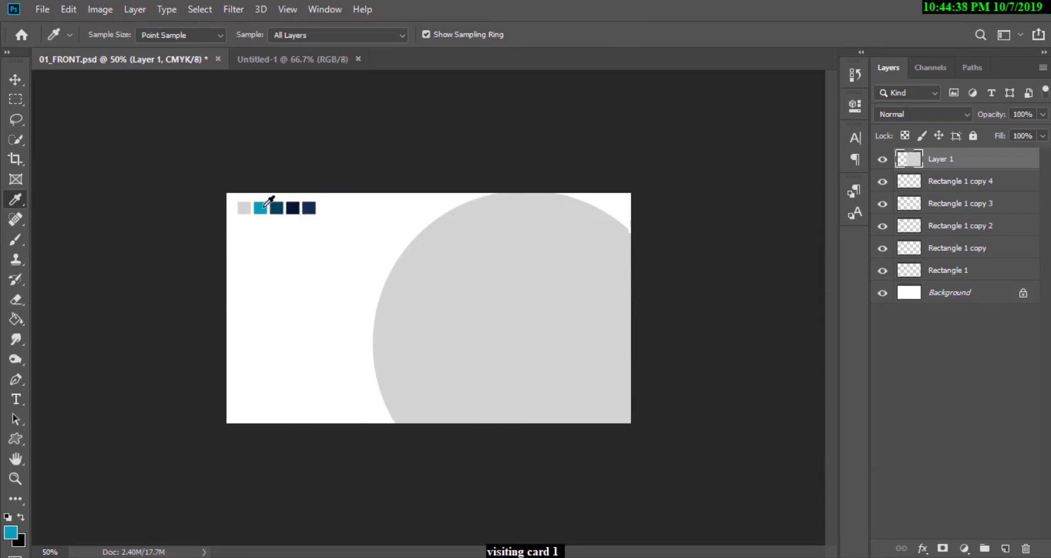
key("b")
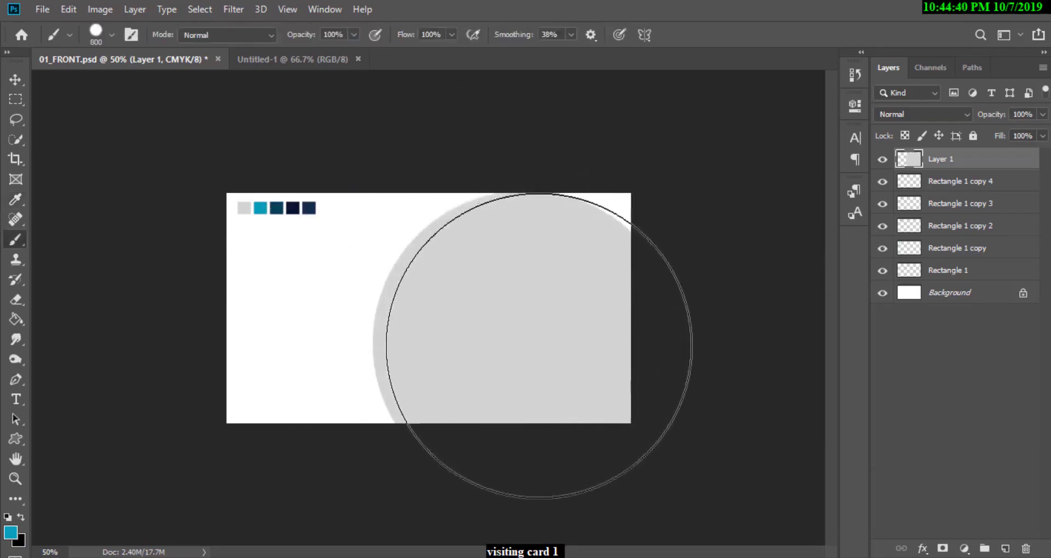
left_click_drag(535, 347, 532, 358)
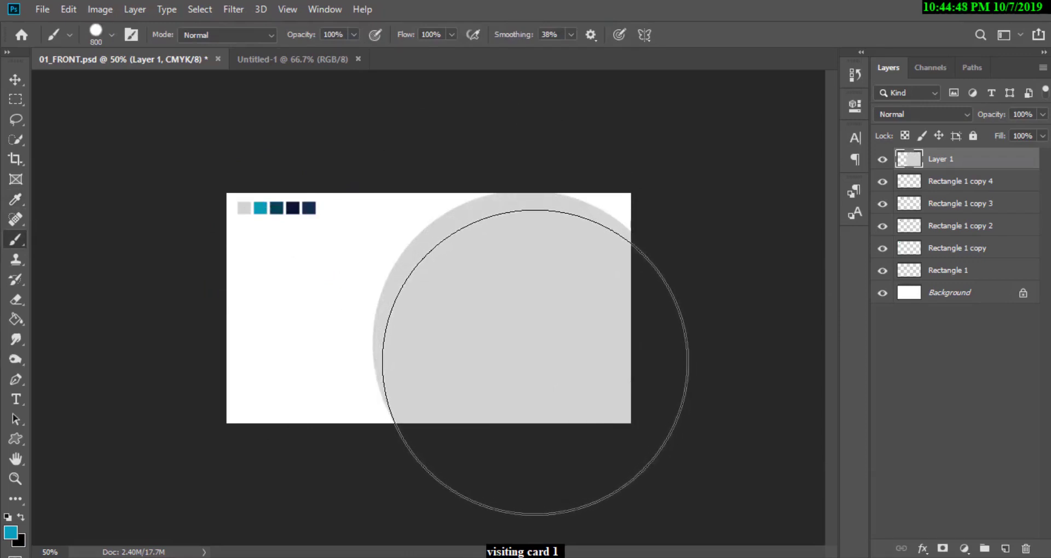
Step: Stamp a teal circle, then a sampled dark blue circle over it
left_click(535, 362)
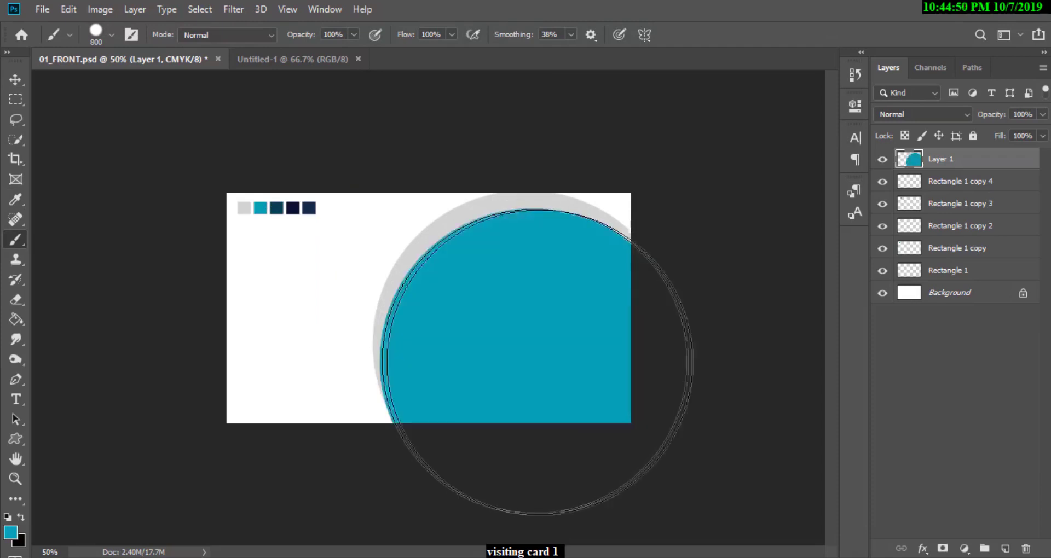
key("i")
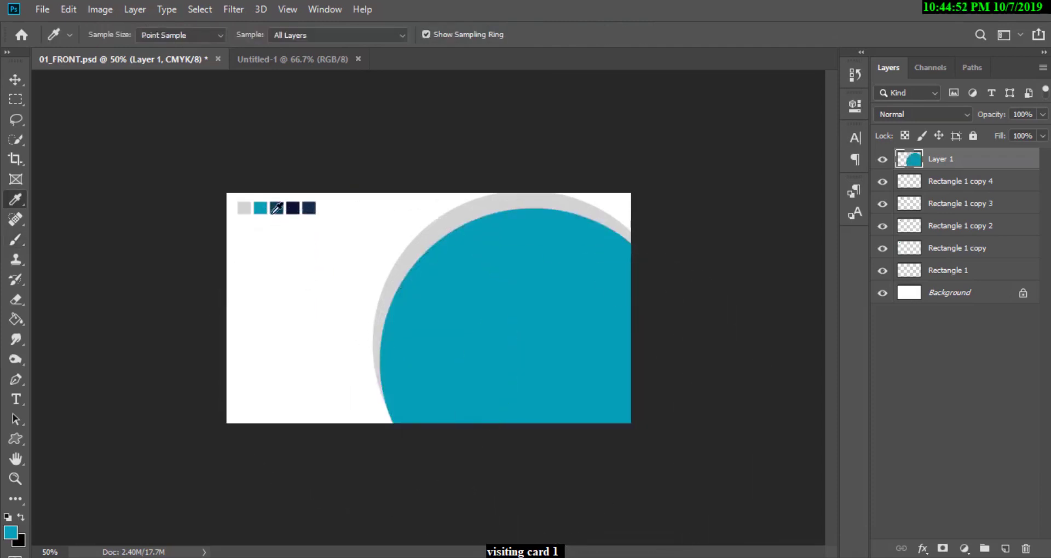
left_click(280, 209)
key("b")
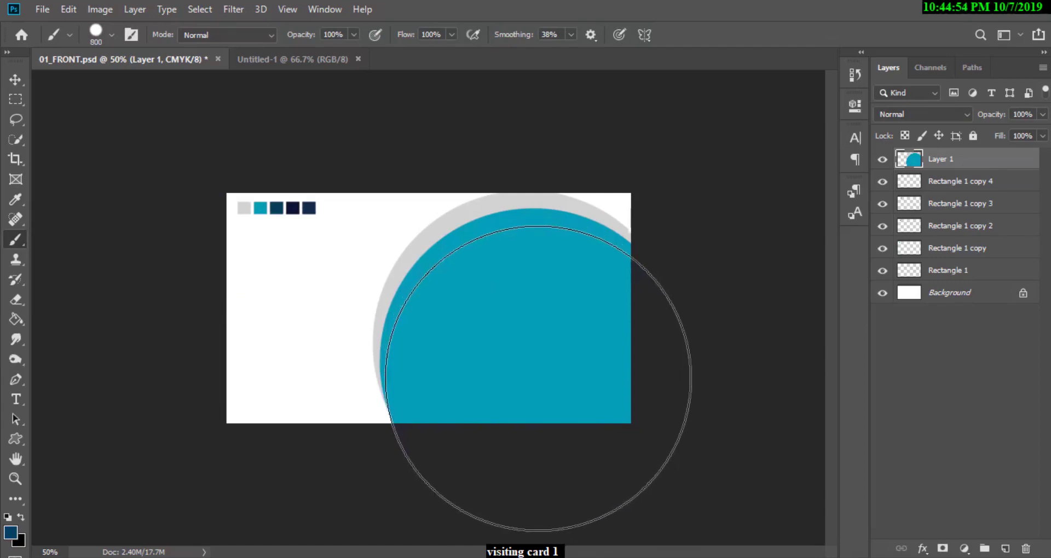
left_click(539, 379)
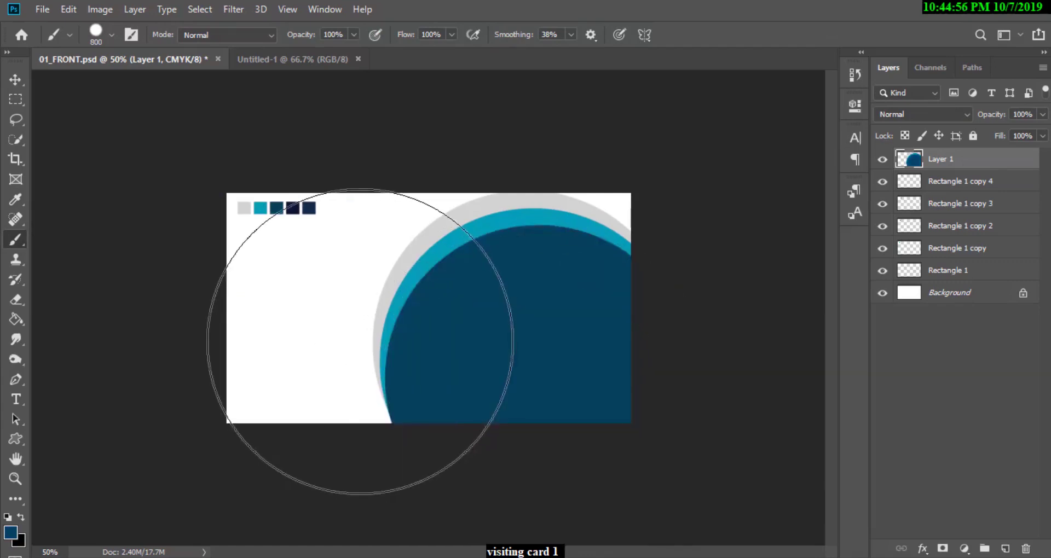
Step: Stamp sampled dark navy and lighter navy circles inside the blue band
key("i")
left_click(296, 207)
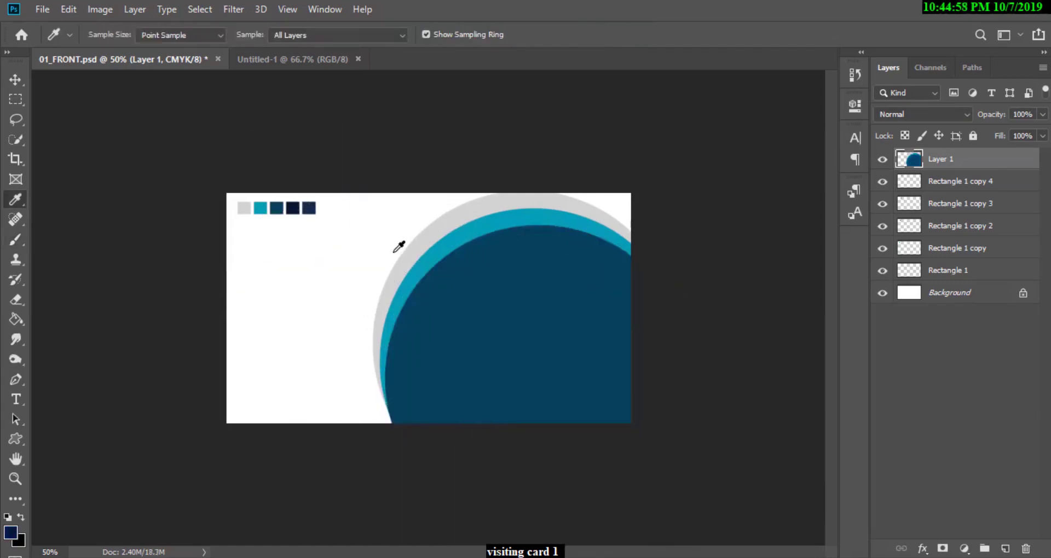
key("b")
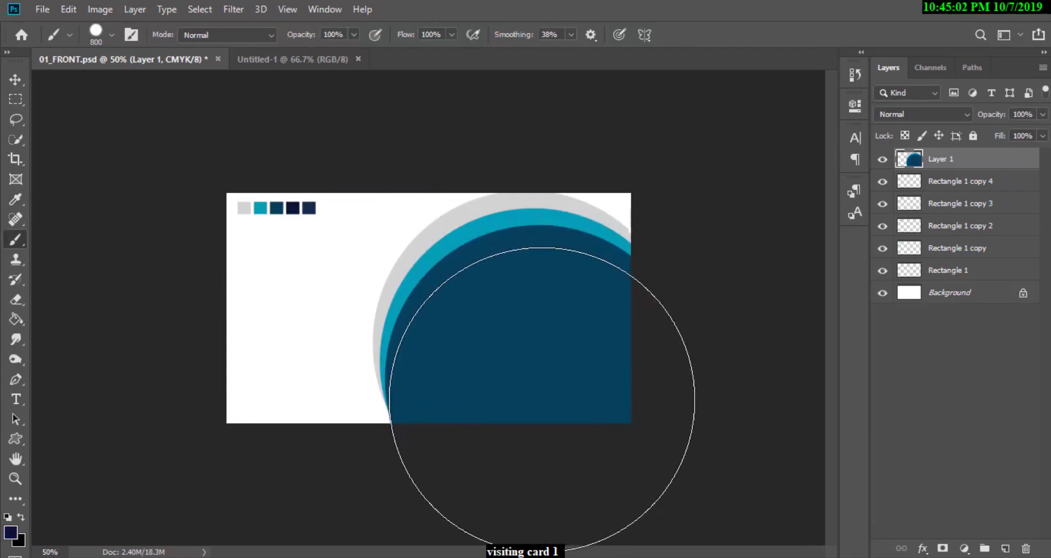
left_click(542, 398)
key("i")
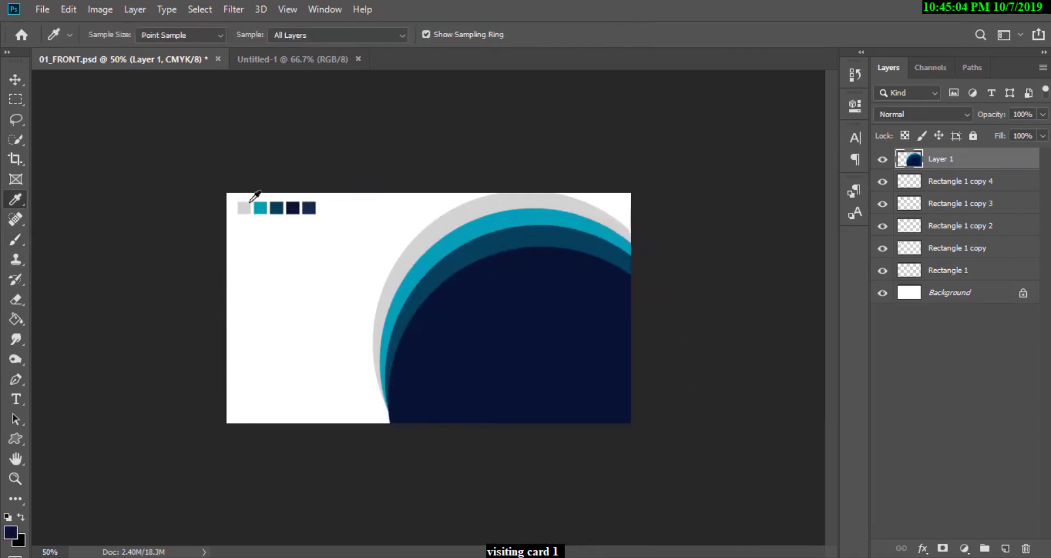
left_click(306, 210)
key("b")
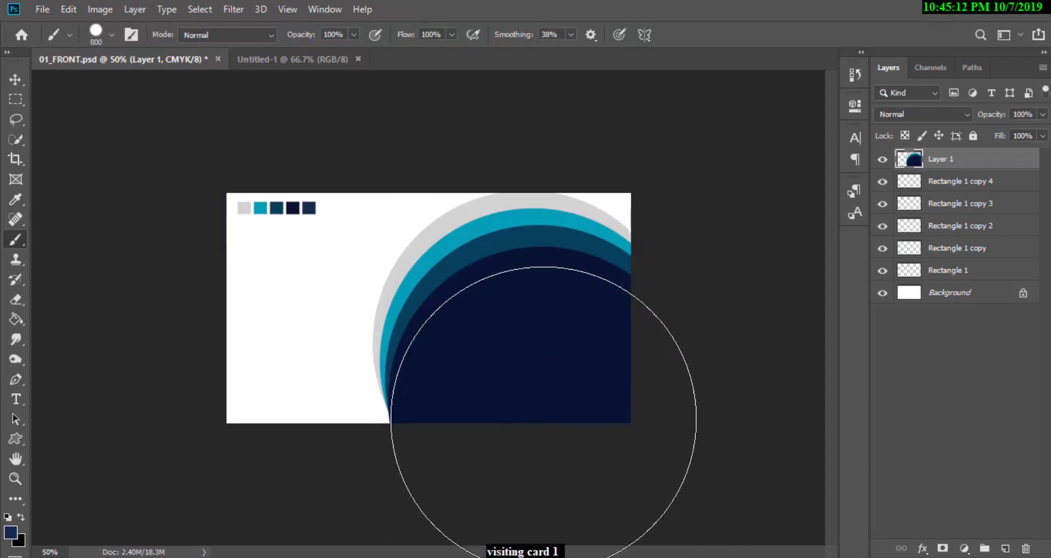
left_click(543, 420)
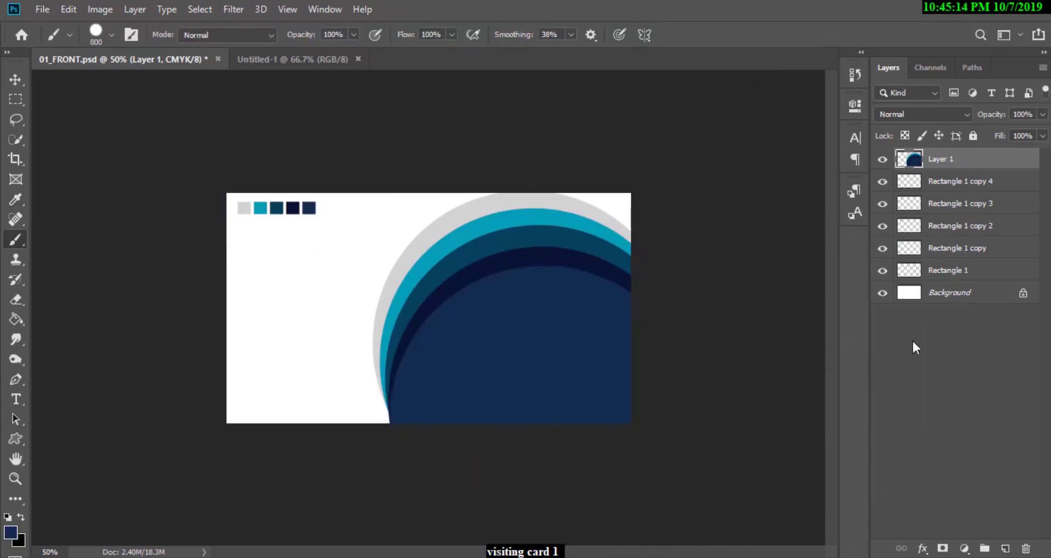
left_click(14, 84)
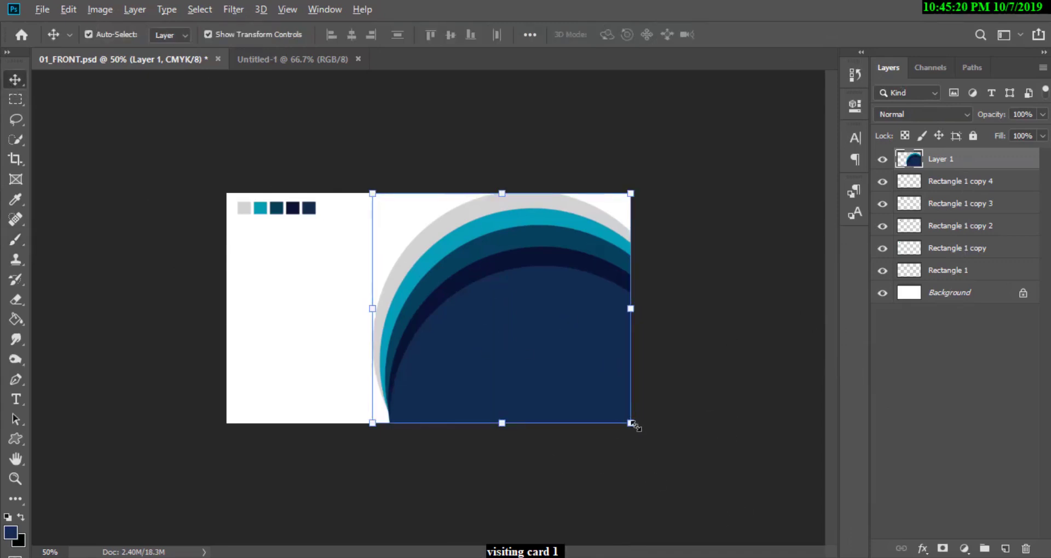
Step: Scale the arcs to about 139%, move them right and down, and rotate them shallower
mouse_move(633, 424)
left_mouse_down()
mouse_move(683, 470)
mouse_move(714, 333)
left_mouse_up()
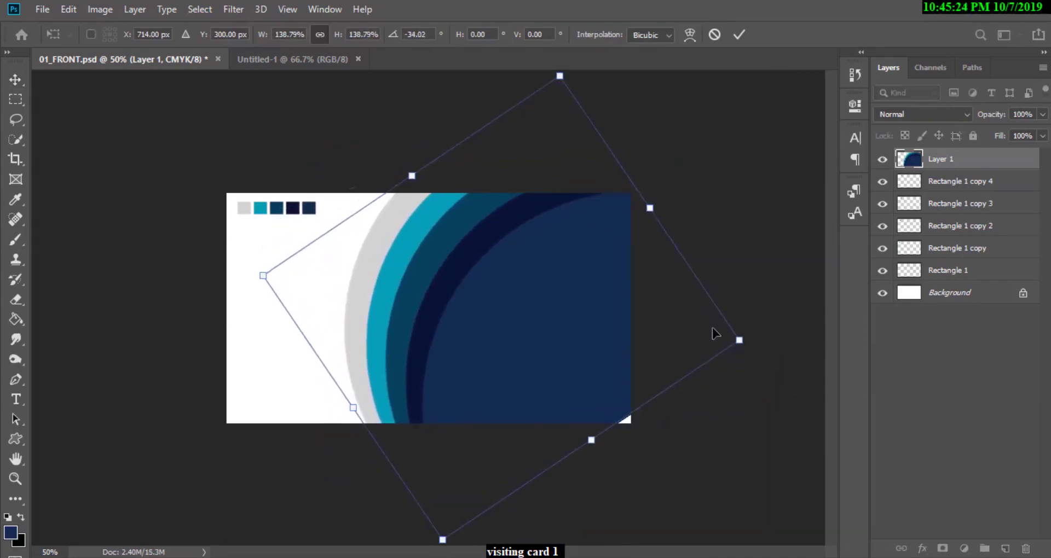
mouse_move(476, 284)
left_mouse_down()
mouse_move(536, 314)
mouse_move(520, 376)
mouse_move(518, 264)
left_mouse_up()
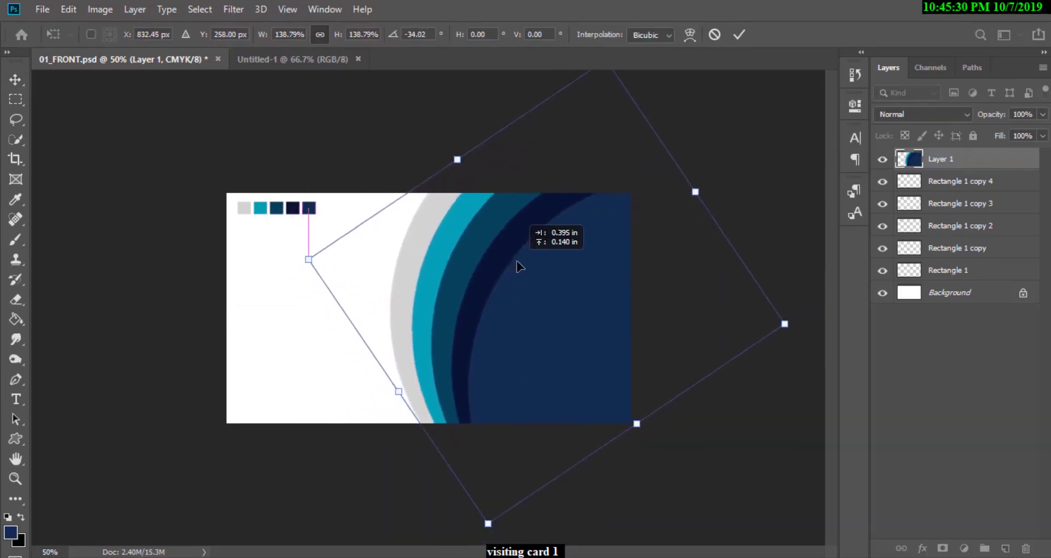
mouse_move(799, 324)
left_mouse_down()
mouse_move(814, 389)
mouse_move(814, 372)
left_mouse_up()
key("Escape")
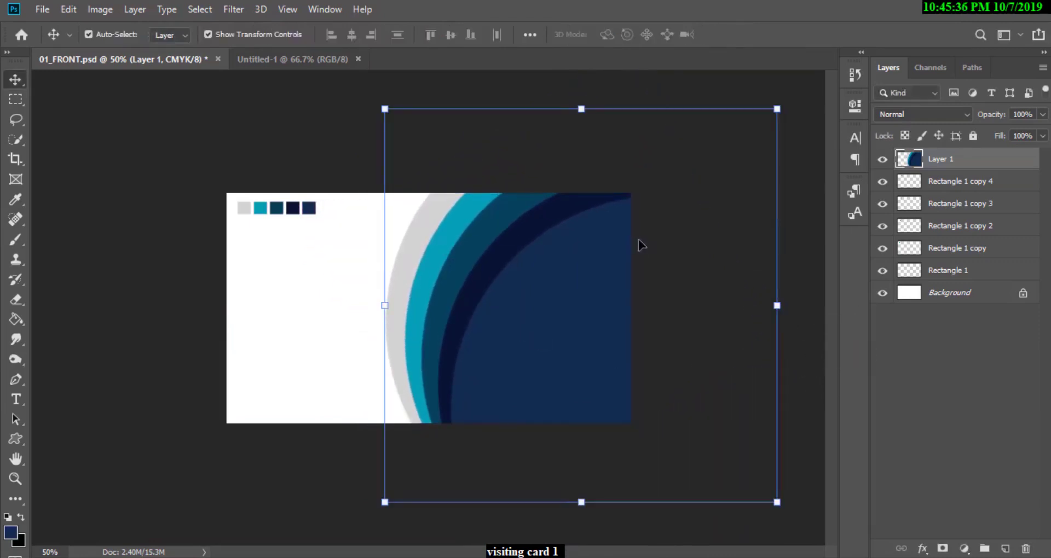
left_click(192, 329)
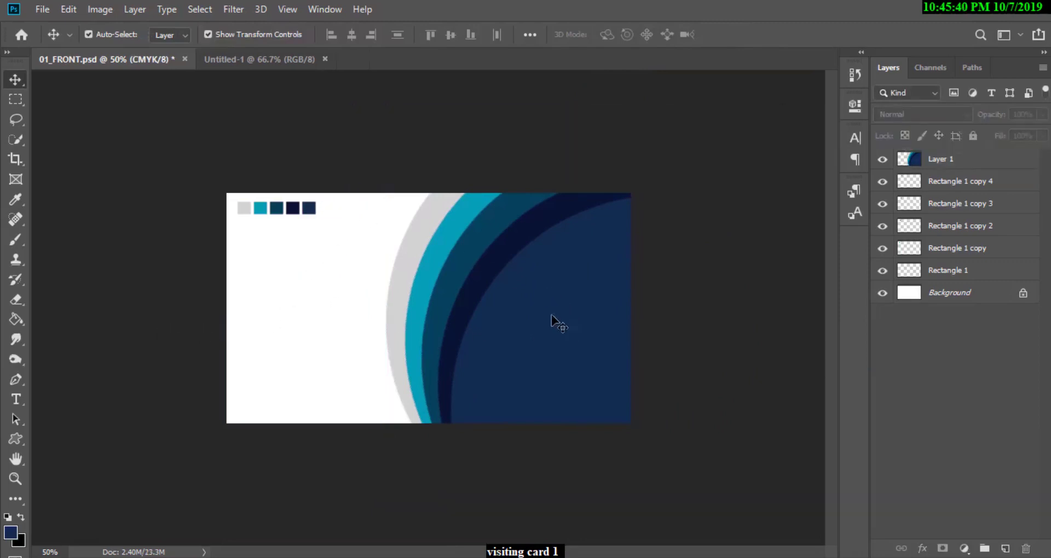
Step: Delete the five swatch squares, then try a slight rotation of the arcs and cancel it
left_click_drag(181, 158, 320, 233)
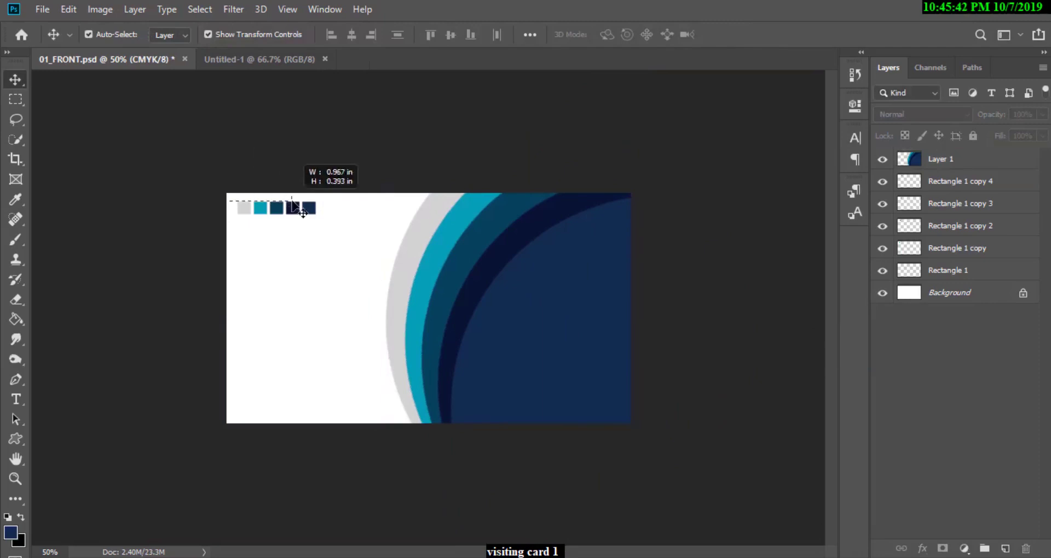
key("Delete")
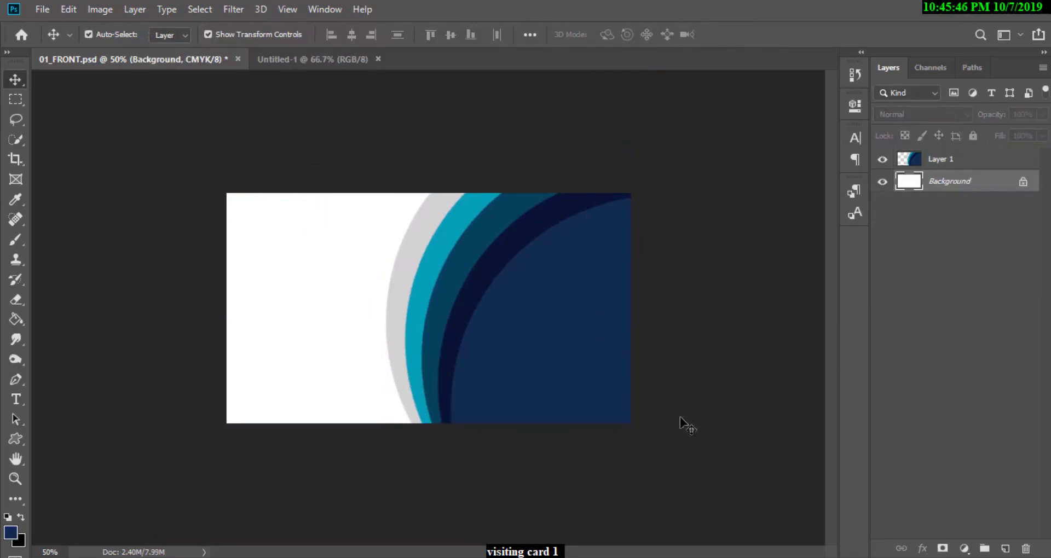
left_click(584, 345)
mouse_move(787, 510)
left_mouse_down()
mouse_move(835, 466)
mouse_move(810, 451)
left_mouse_up()
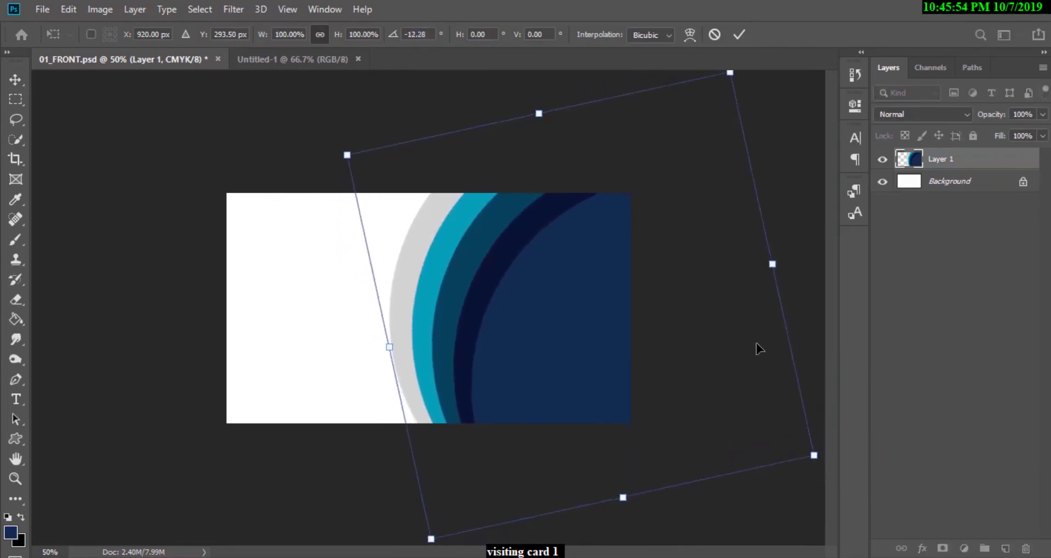
key("Escape")
Step: Type the cardholder's name in capitals on the card's left side
left_click(295, 155)
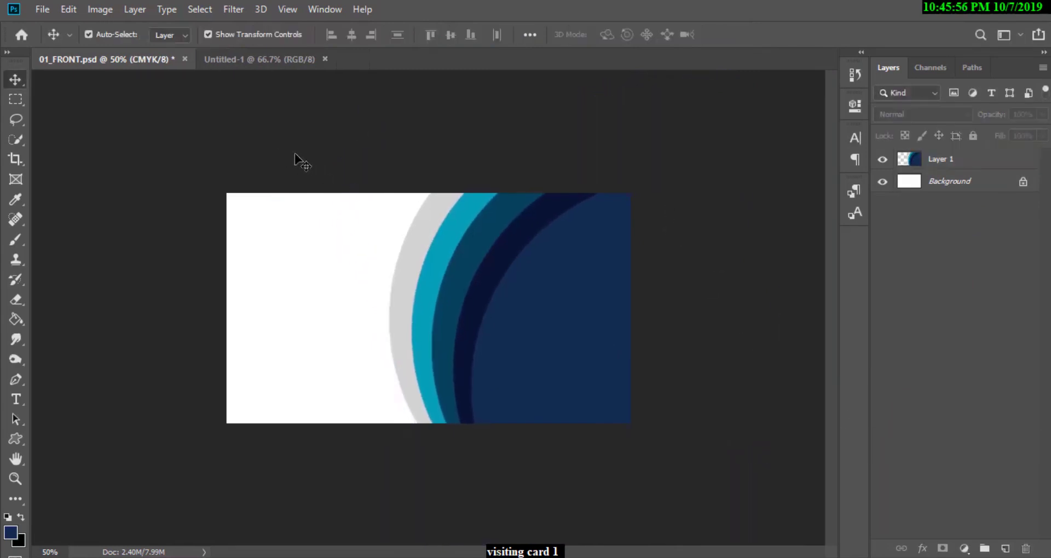
left_click(16, 399)
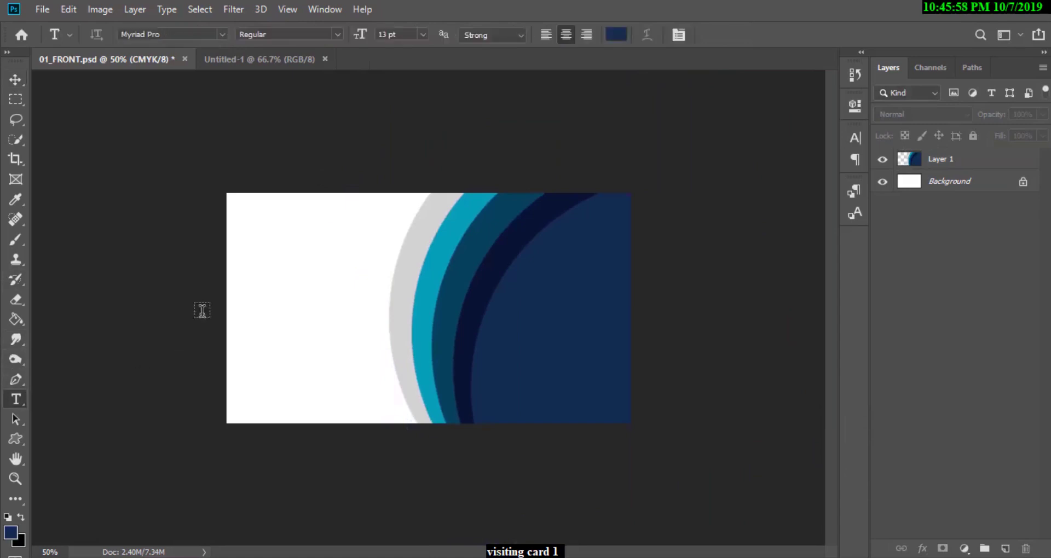
left_click(250, 300)
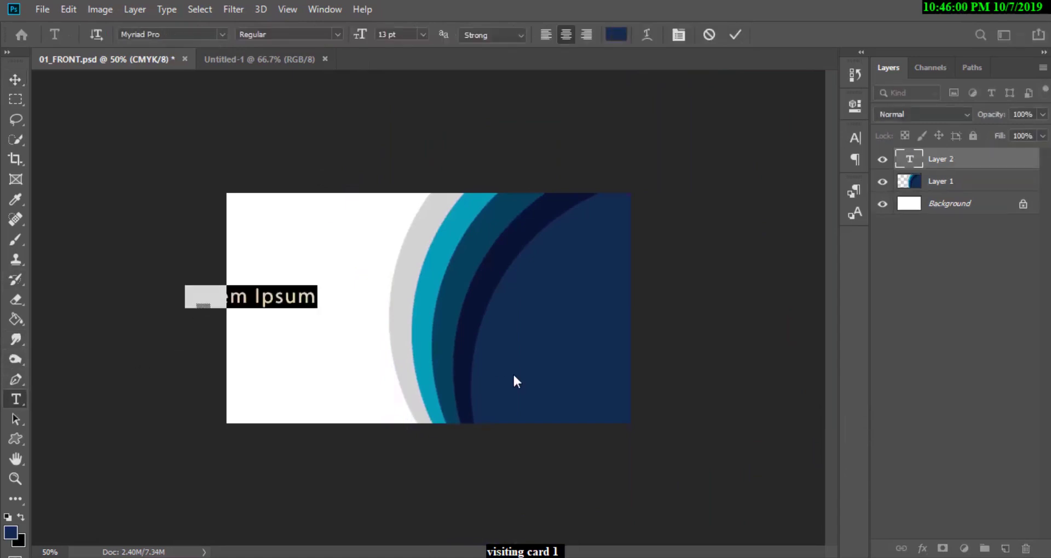
type("ra")
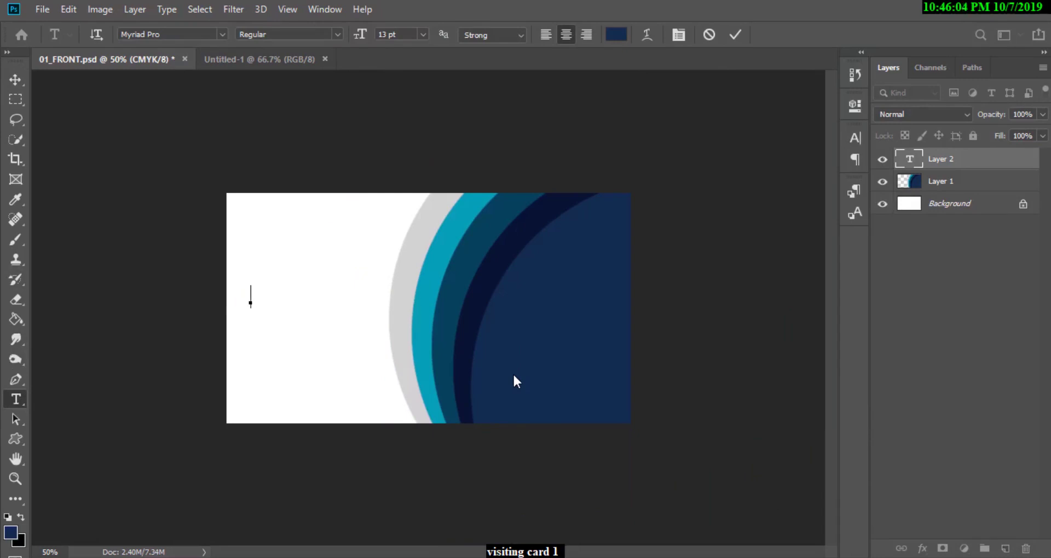
type("RAJESH")
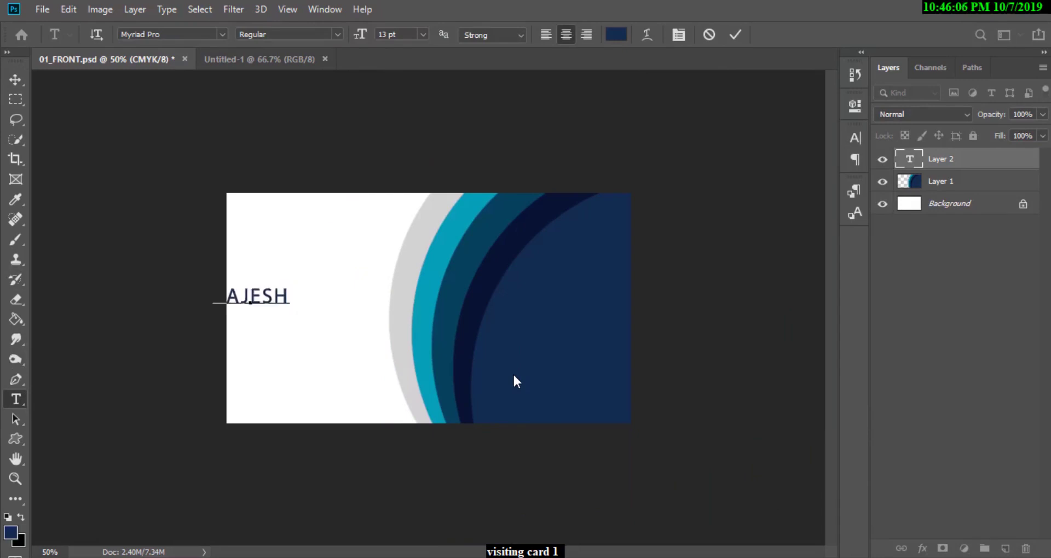
key("ctrl+a")
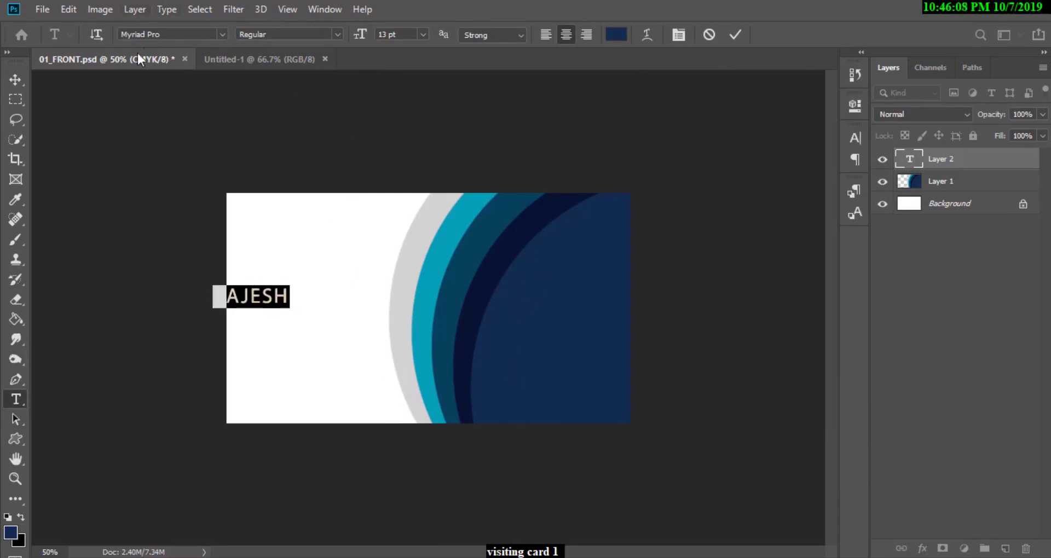
type("R")
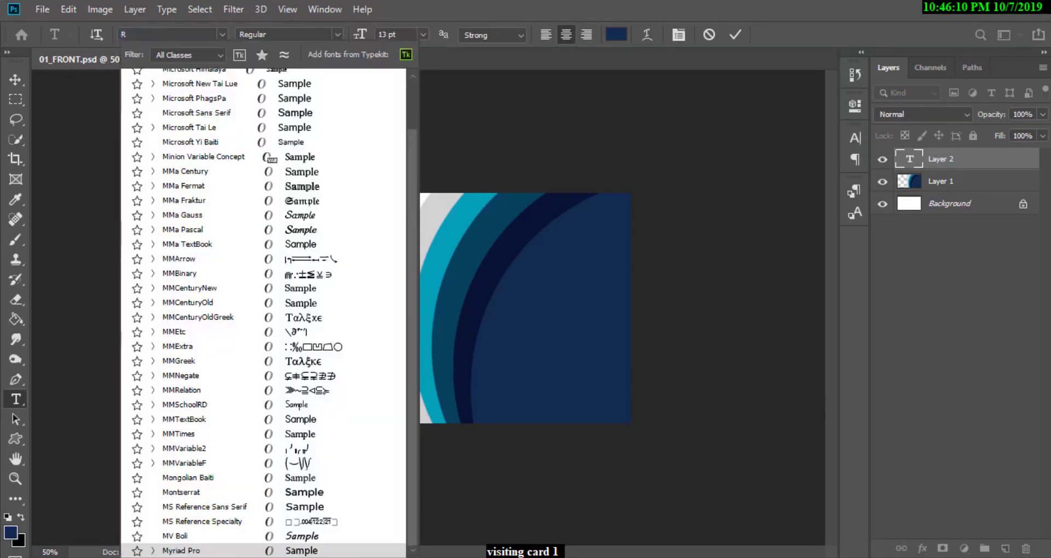
type("OBO")
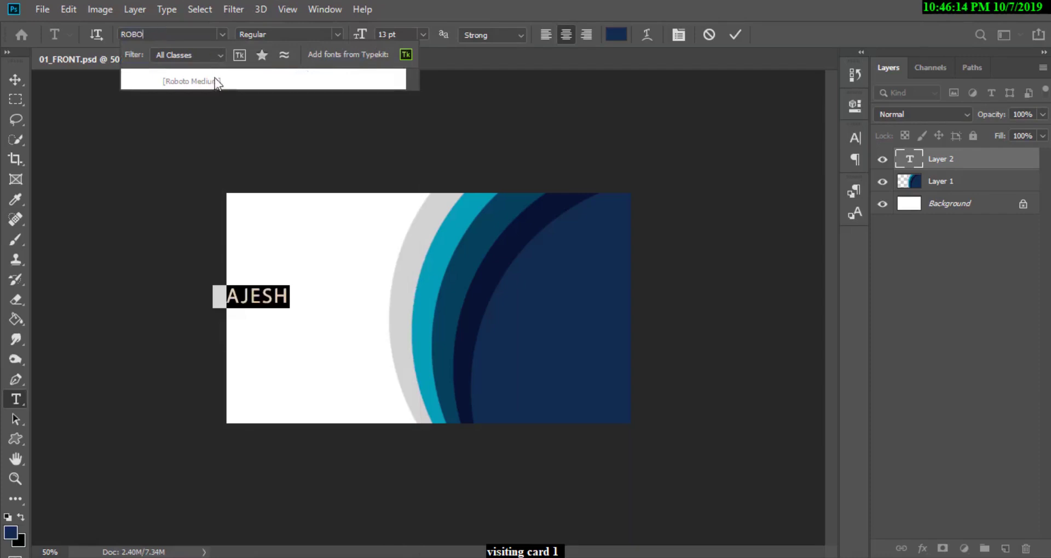
Step: Commit the name, move it inward, and set it in Roboto Medium
left_click(215, 79)
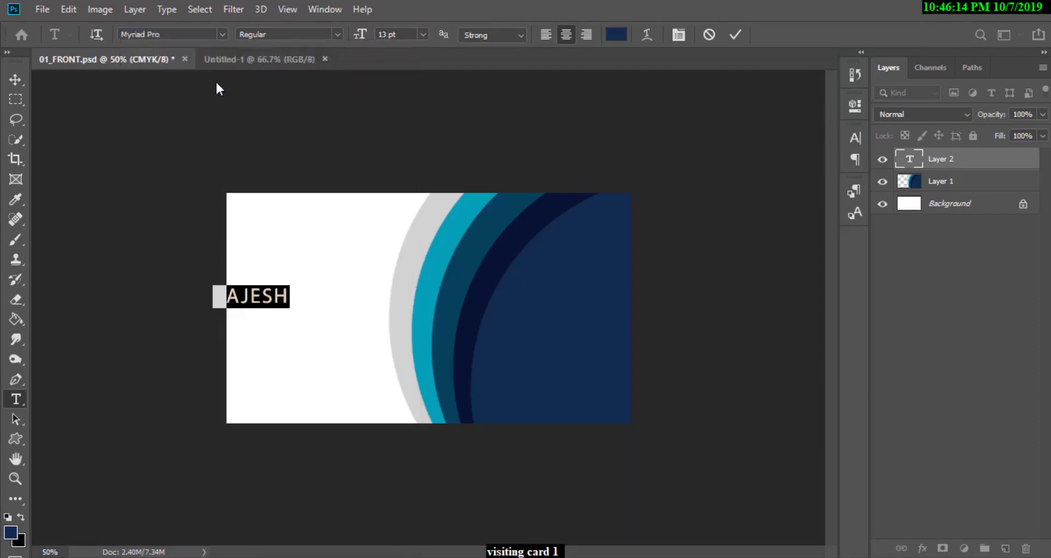
left_click(15, 79)
left_click_drag(262, 298, 312, 299)
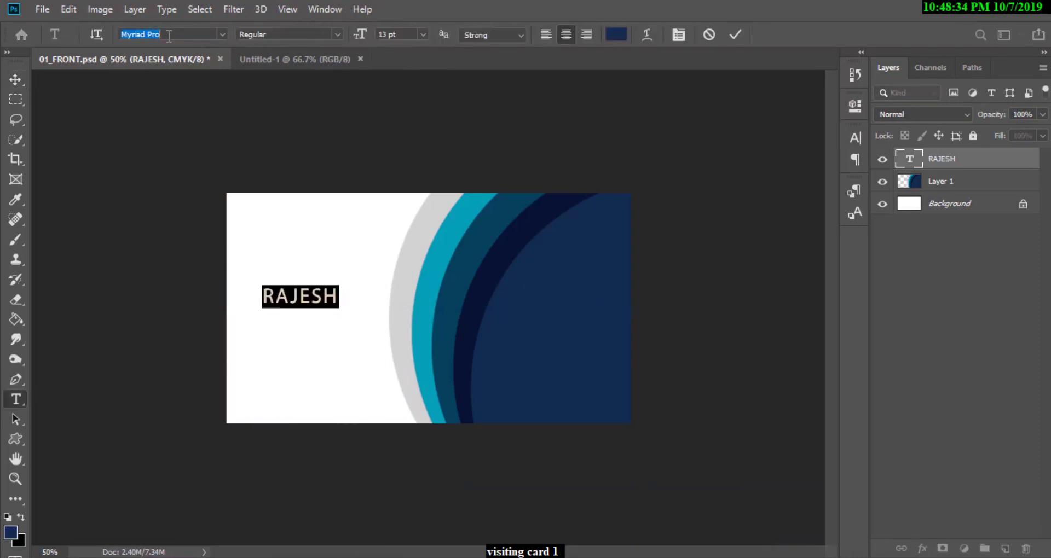
type("R")
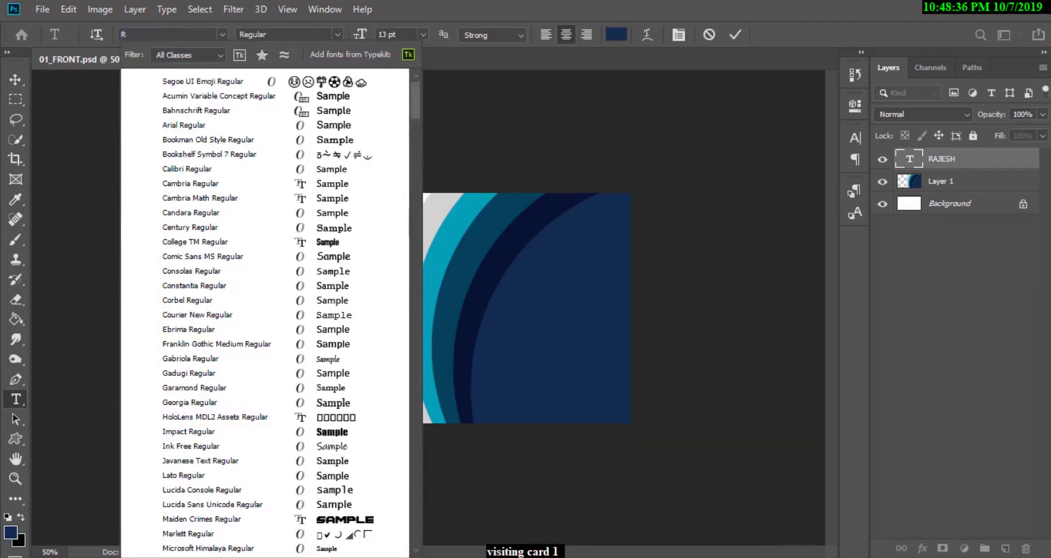
type("OBO")
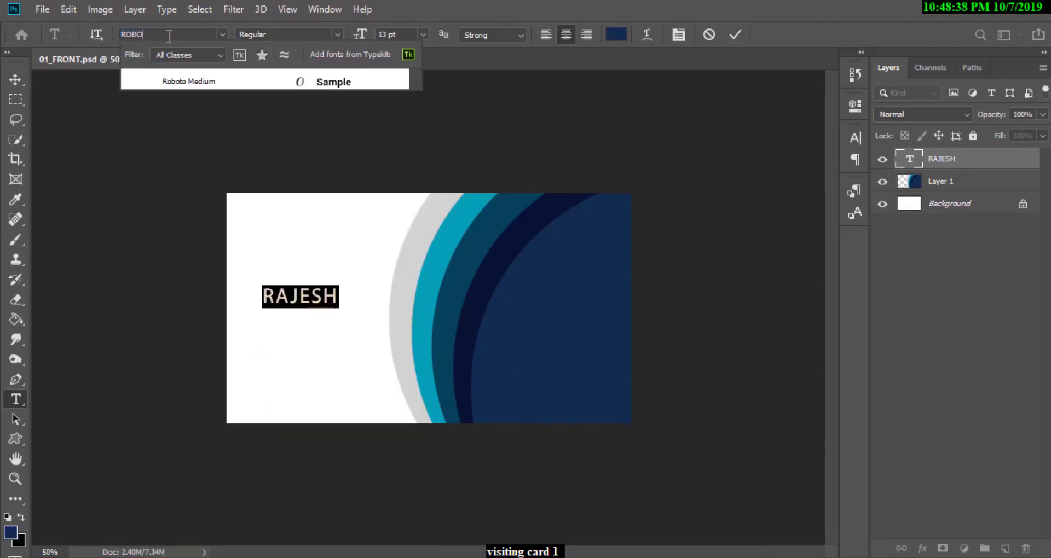
left_click(159, 82)
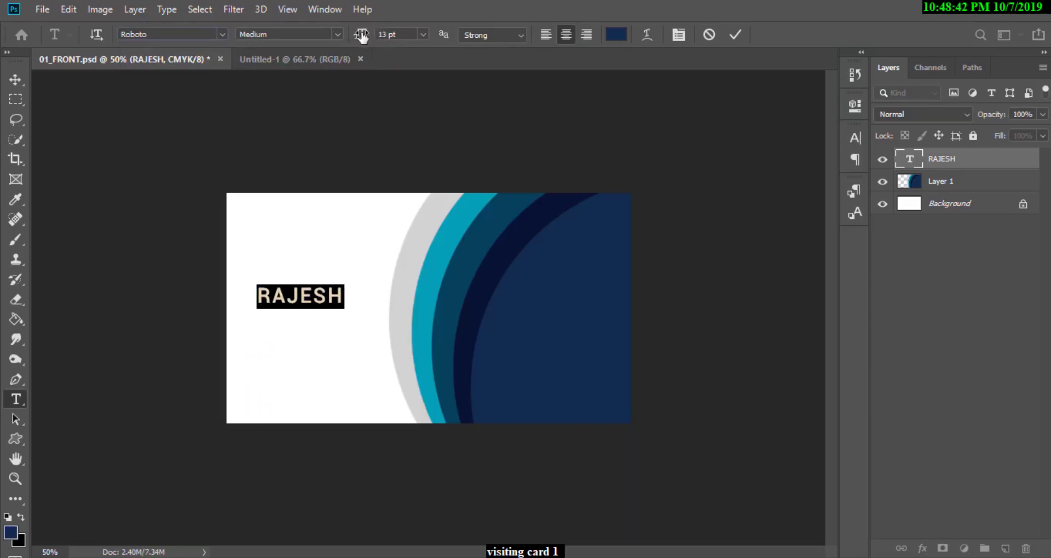
Step: Enlarge the name to 18 pt and move it slightly right and down
left_click_drag(362, 36, 366, 37)
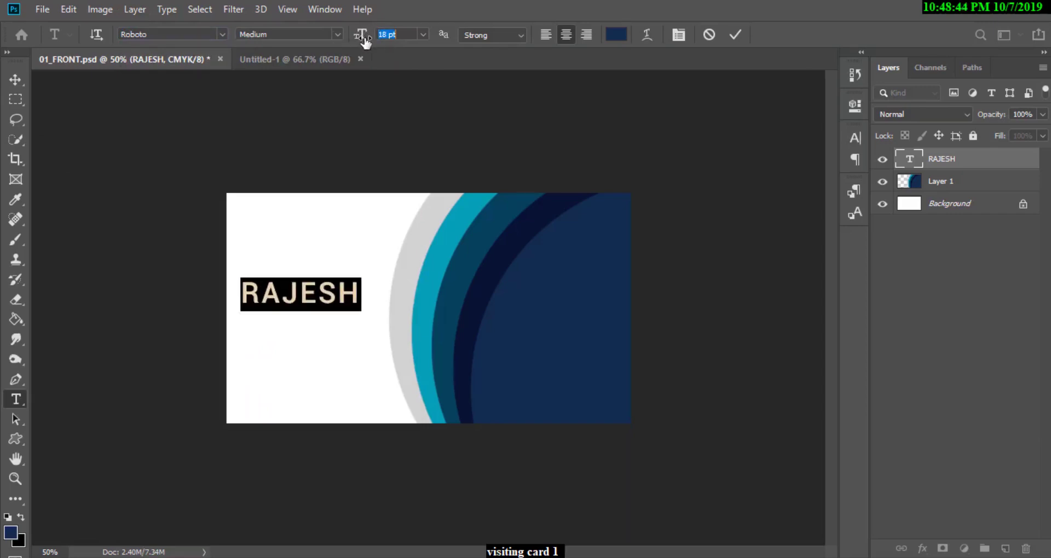
left_click(13, 79)
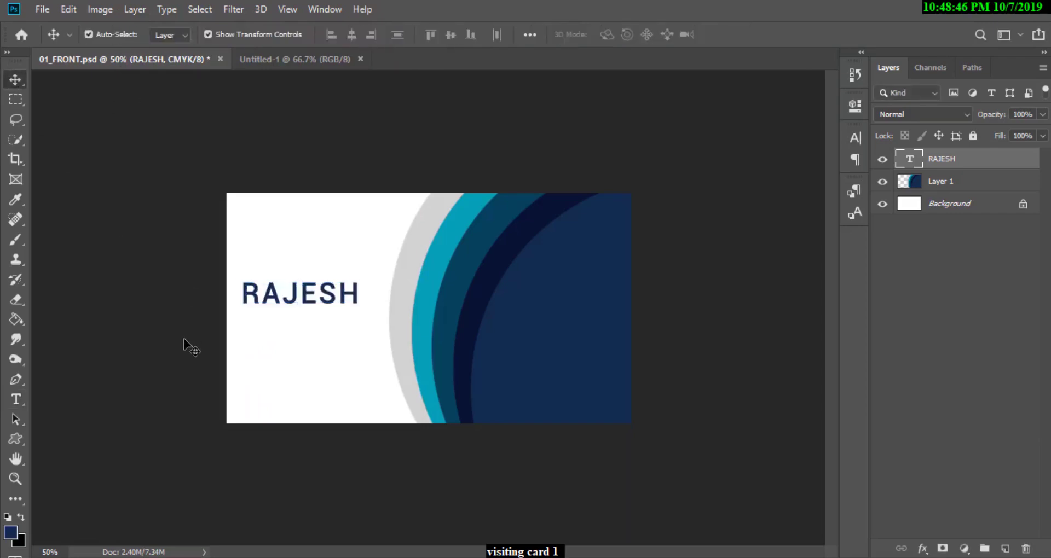
left_click_drag(293, 302, 306, 304)
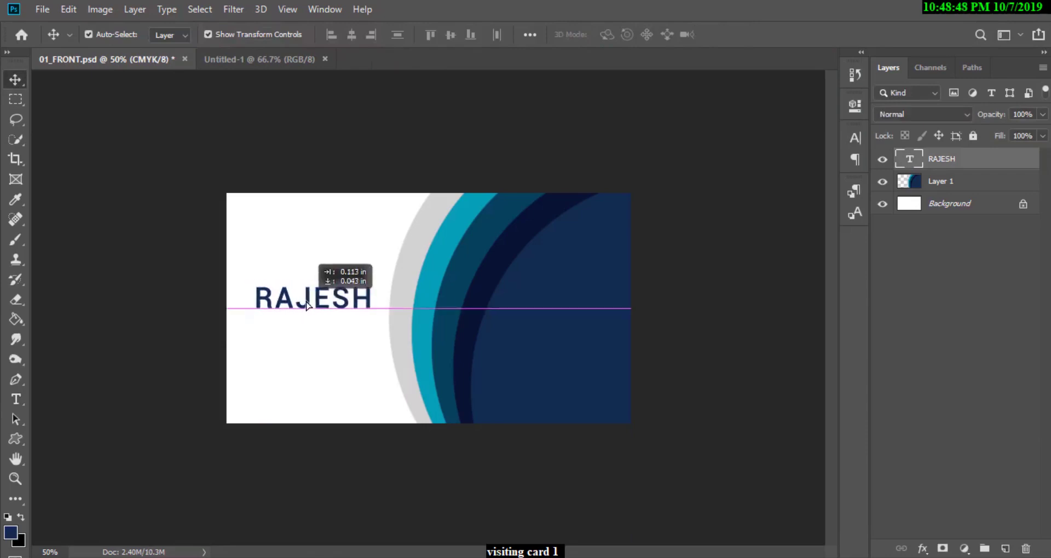
Step: Set the name's tracking to 95 and nudge it slightly left
double_click(309, 295)
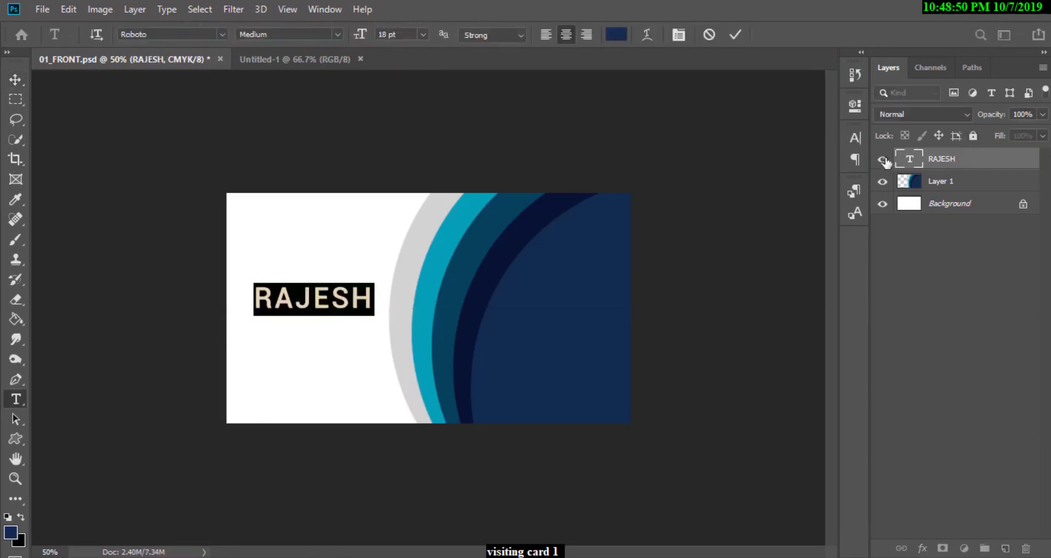
left_click(856, 137)
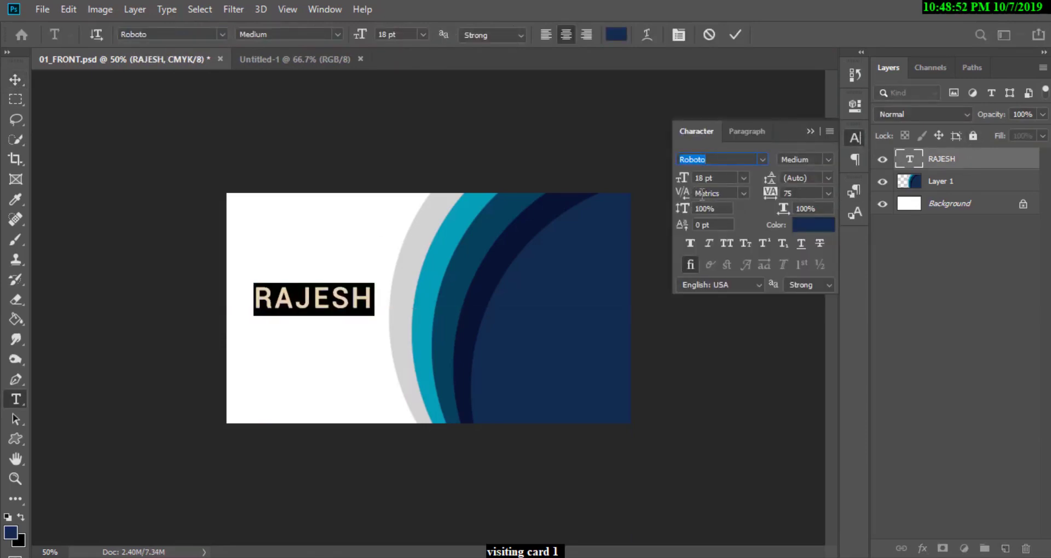
left_click_drag(778, 198, 776, 201)
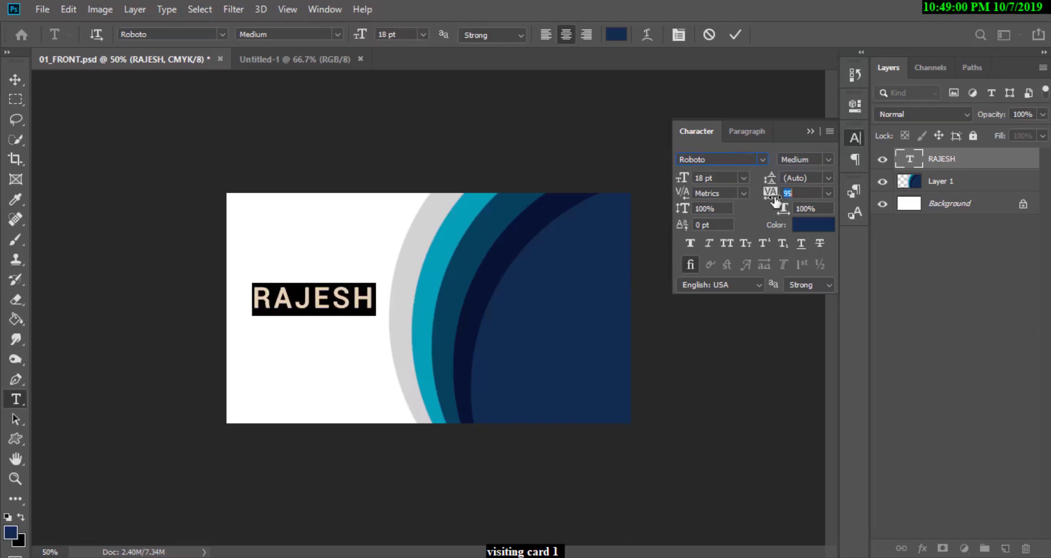
left_click(17, 80)
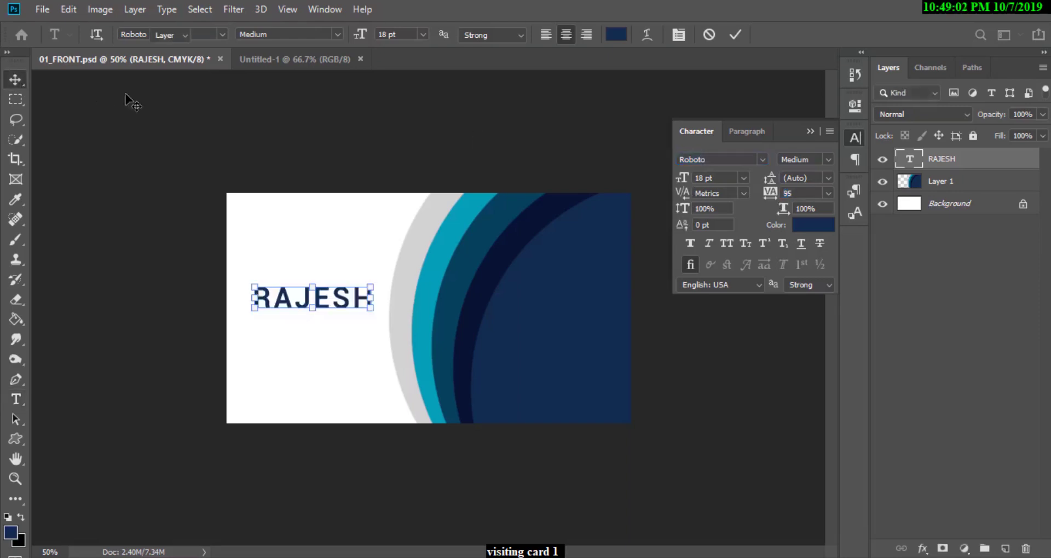
left_click_drag(341, 306, 331, 304)
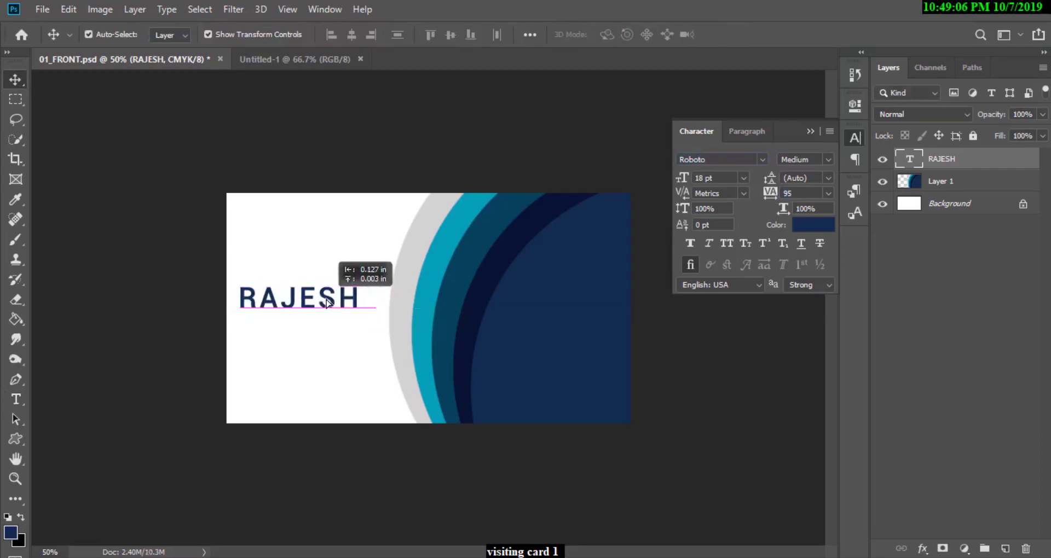
left_click(225, 353)
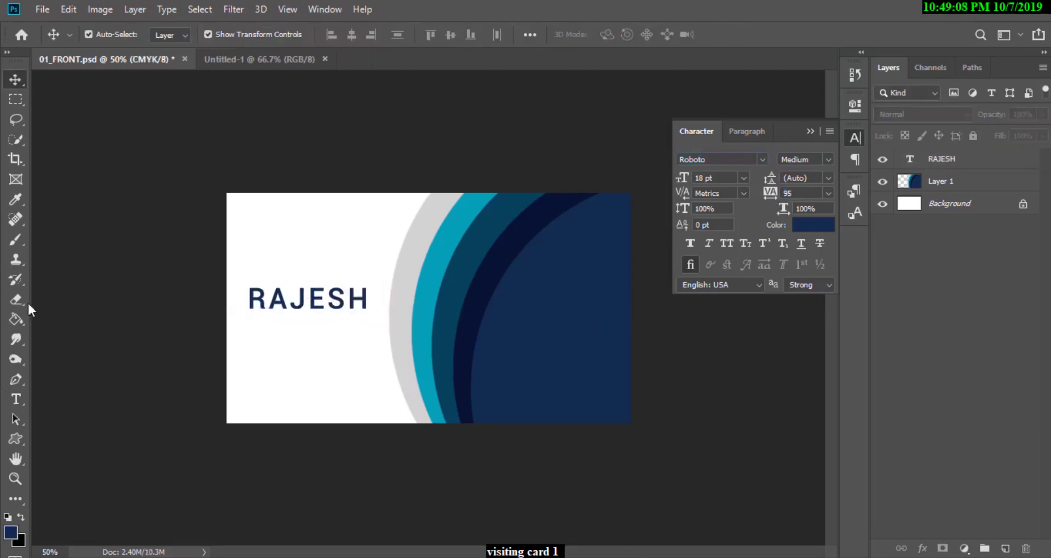
Step: Type 'Graphic Designer' on a new text line below the name
left_click(16, 399)
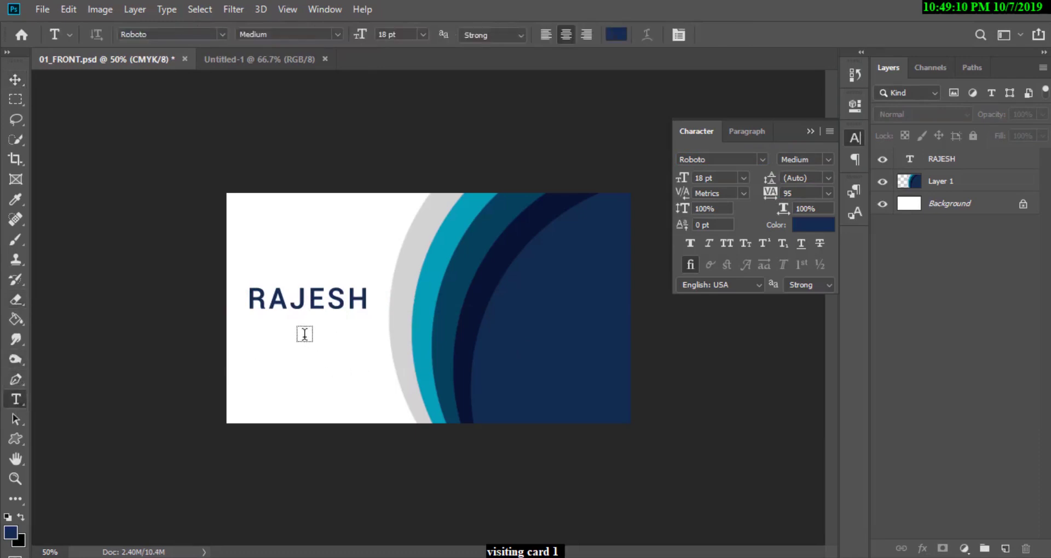
left_click(395, 350)
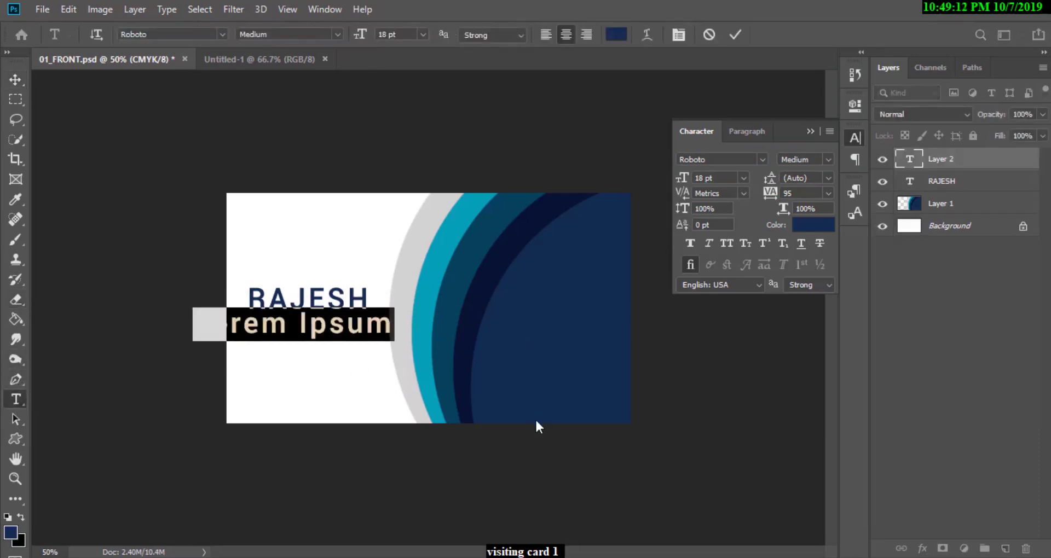
type("Ge")
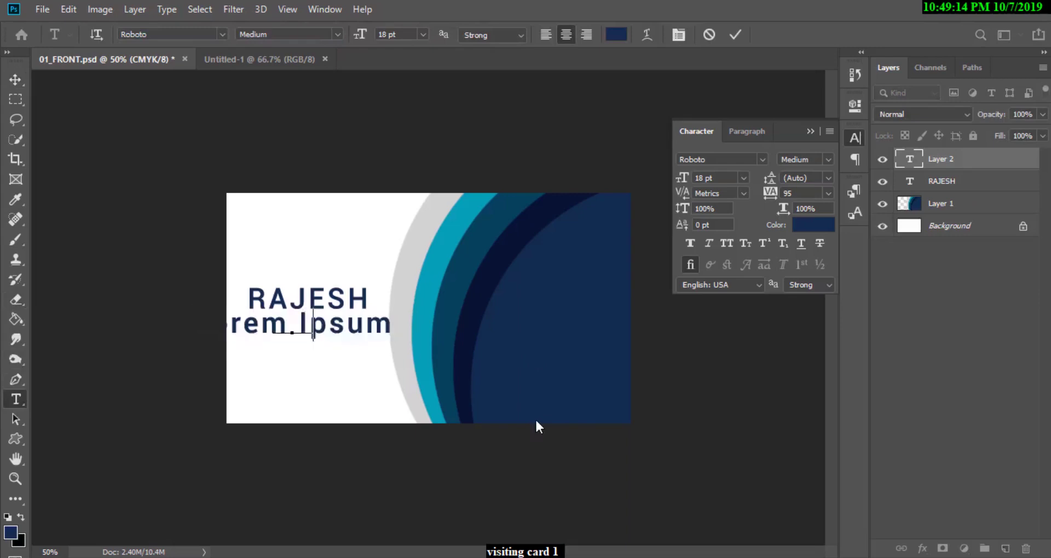
key("BackSpace")
type("ra")
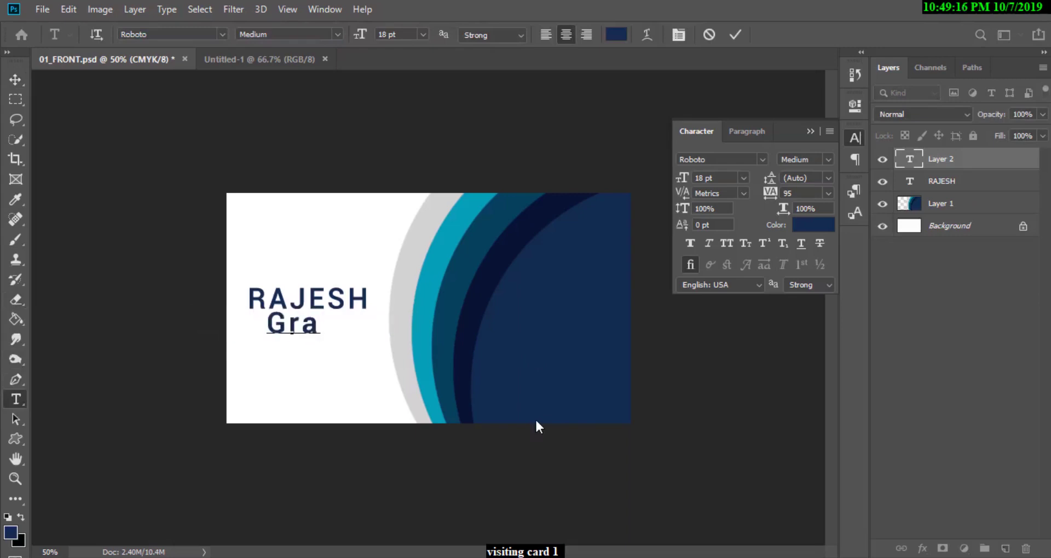
type("ph")
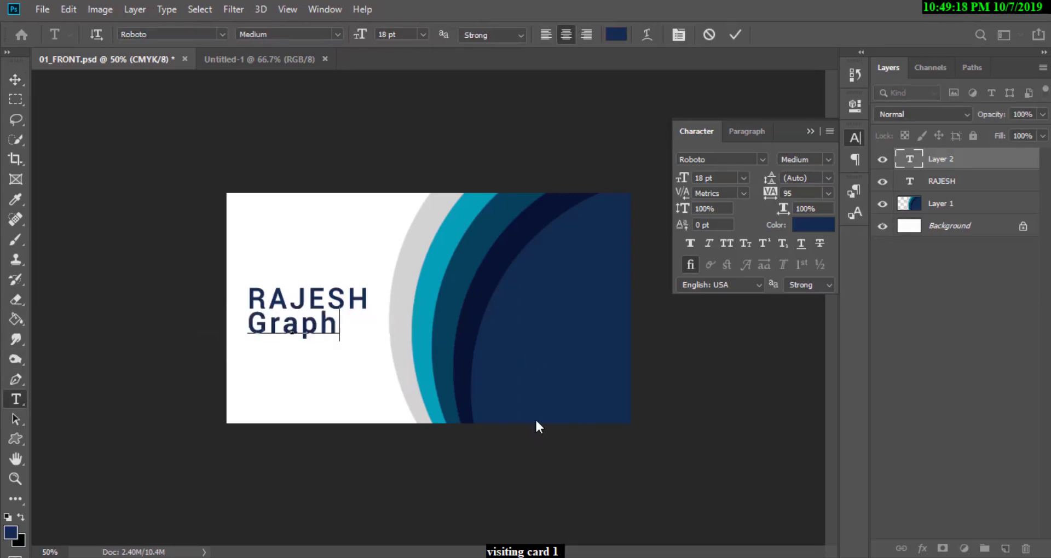
type("ic Des")
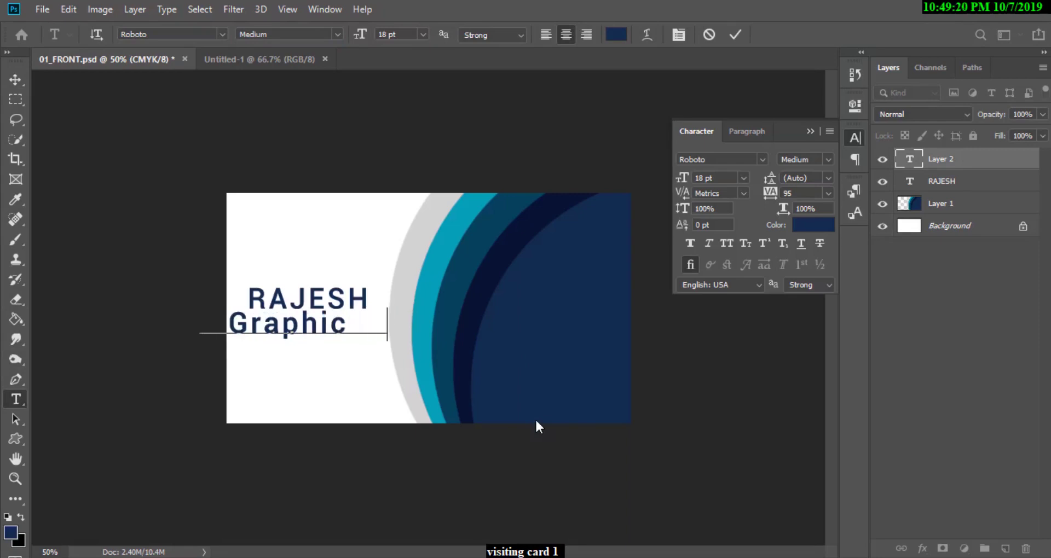
type("igner")
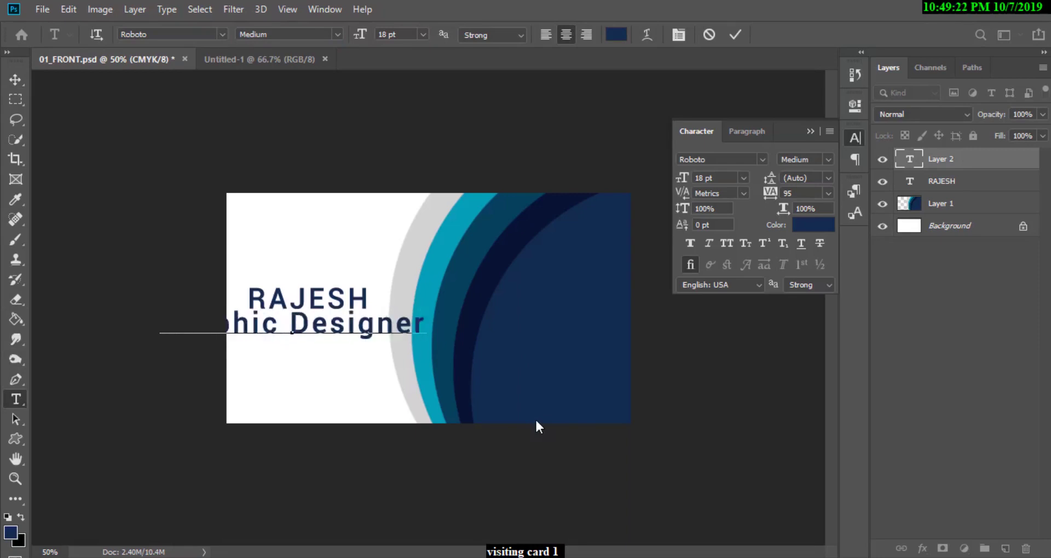
key("ctrl+a")
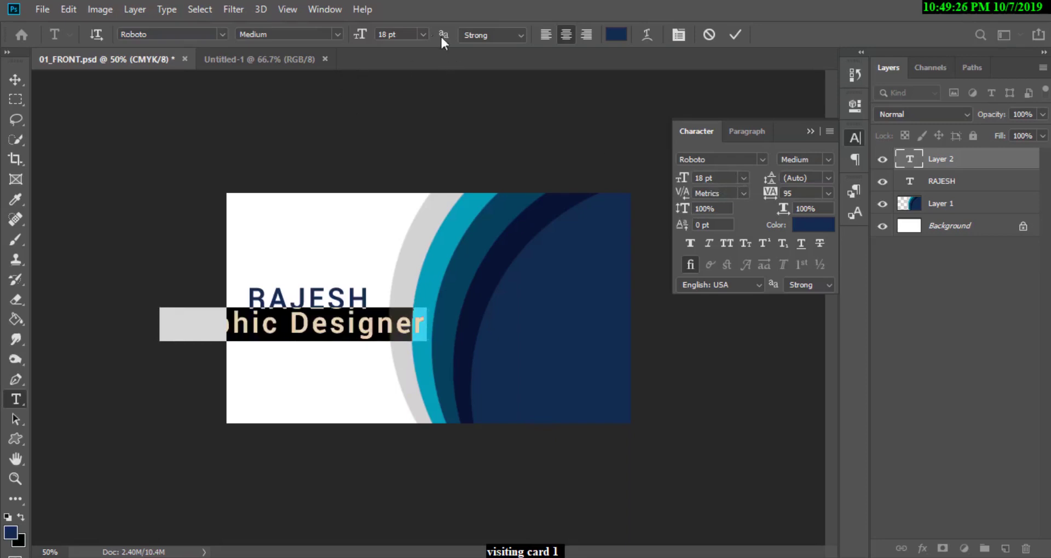
Step: Set the Graphic Designer line to 9 pt Arial Regular and commit it
left_click(742, 177)
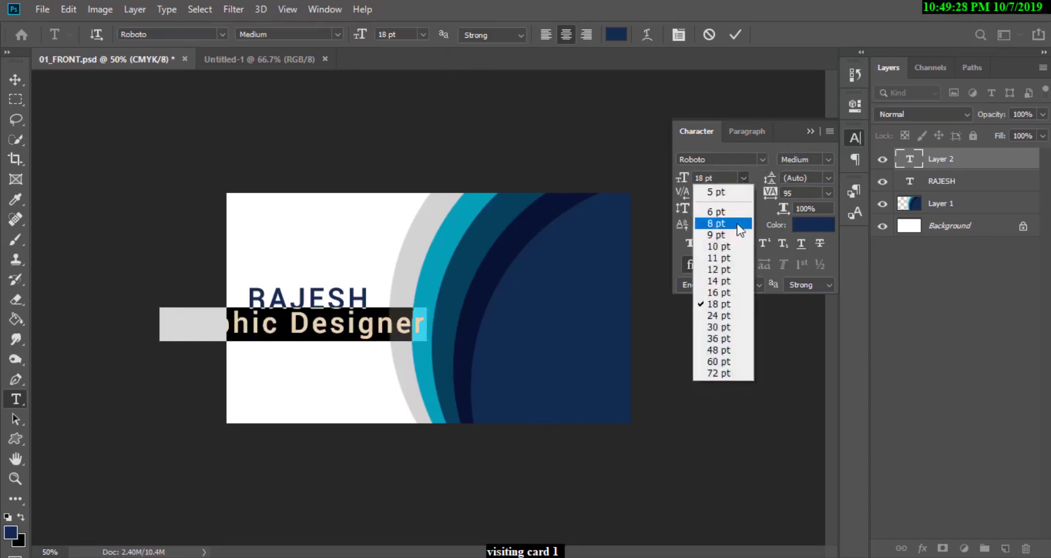
left_click(731, 273)
left_click(743, 178)
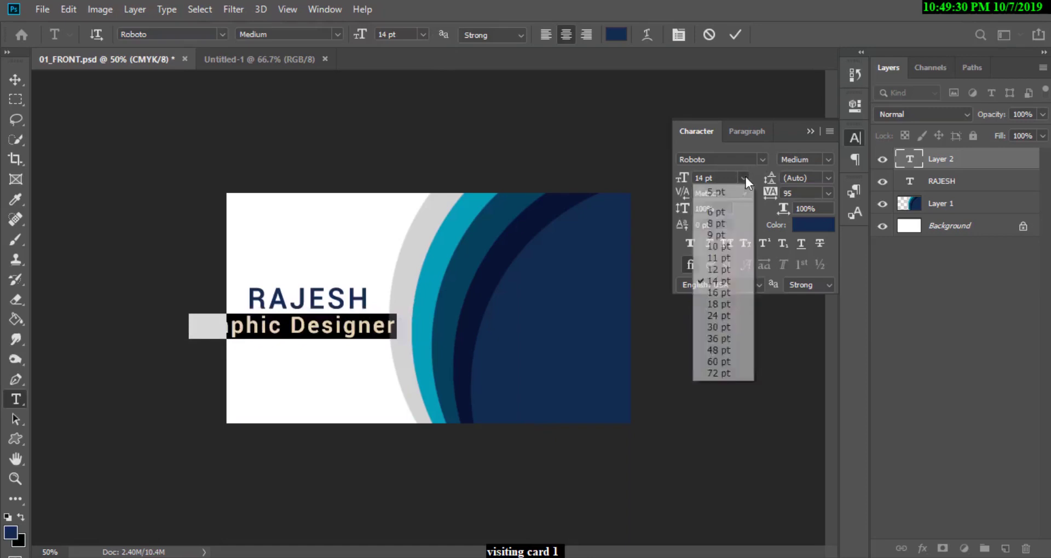
left_click(728, 257)
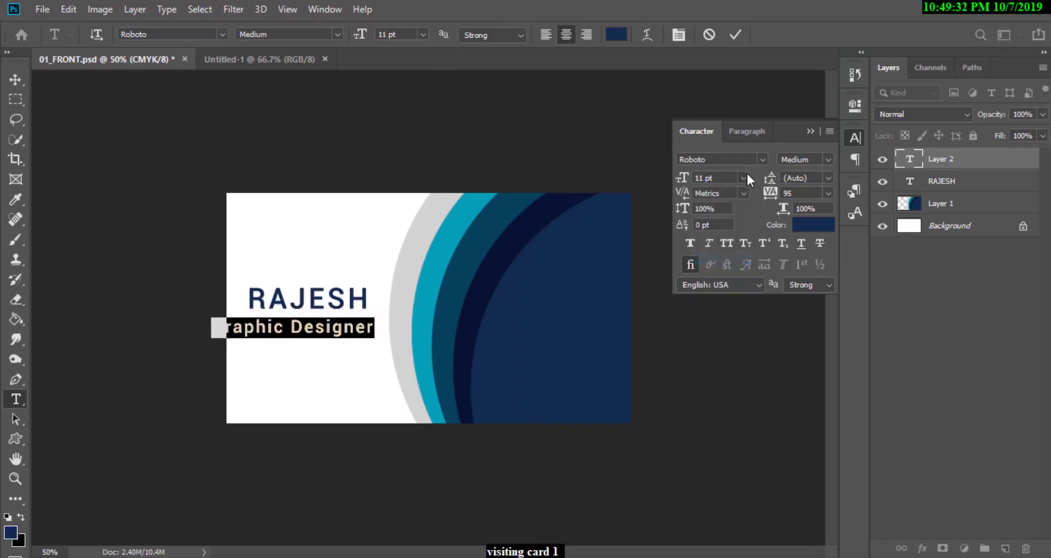
left_click(746, 177)
left_click(732, 236)
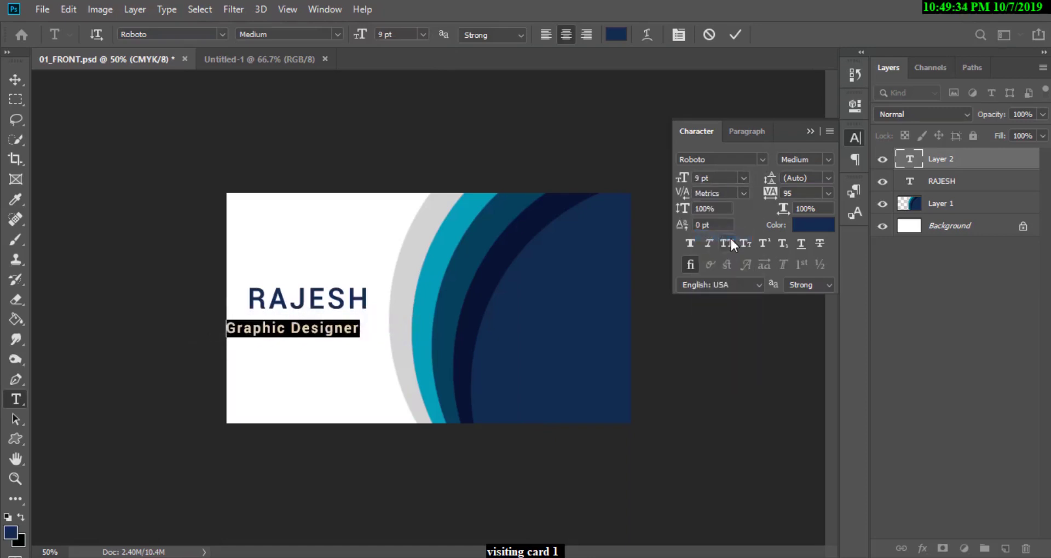
left_click(760, 157)
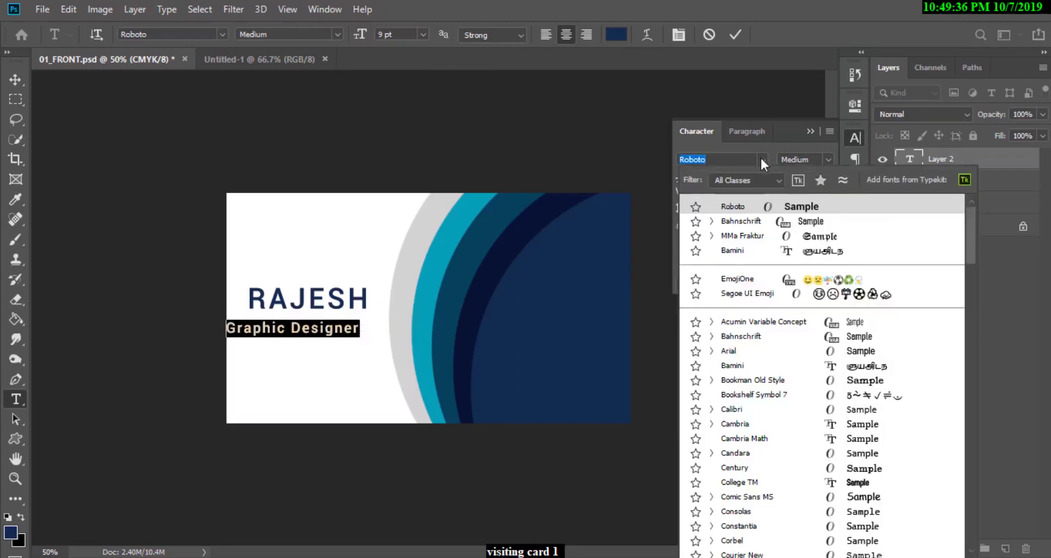
left_click(753, 351)
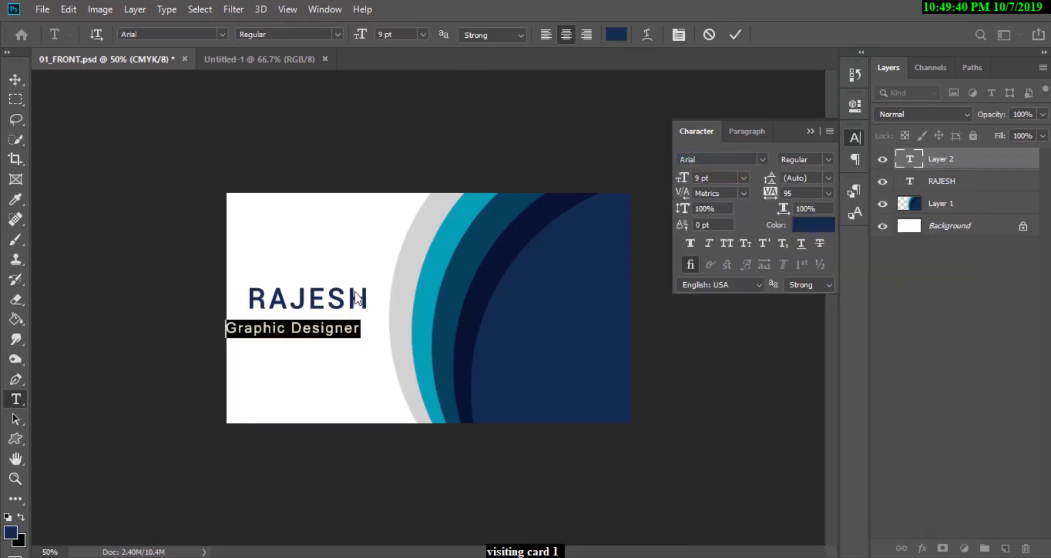
left_click(16, 80)
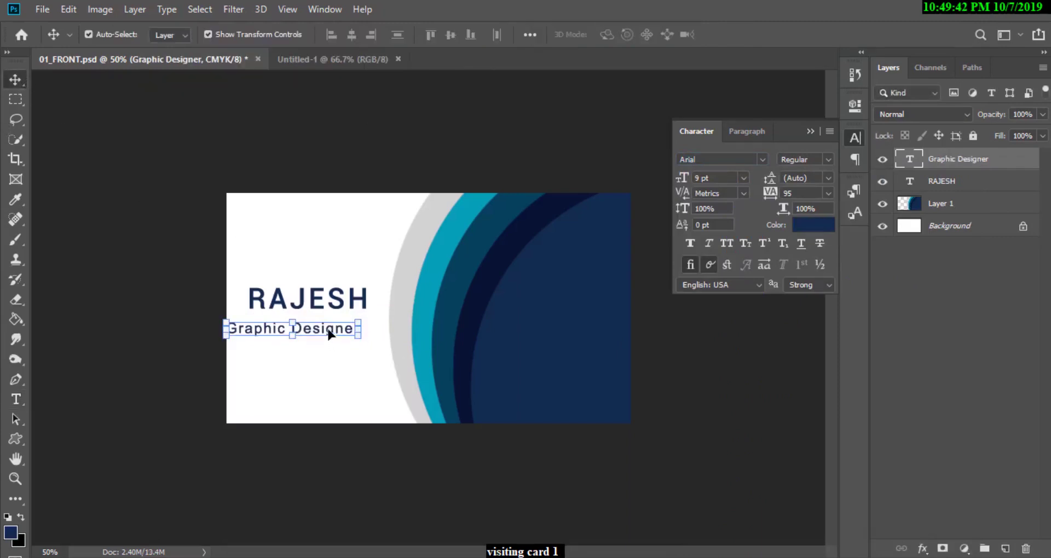
Step: Move the Graphic Designer line under the name and shift the name further left
left_click_drag(329, 334, 359, 327)
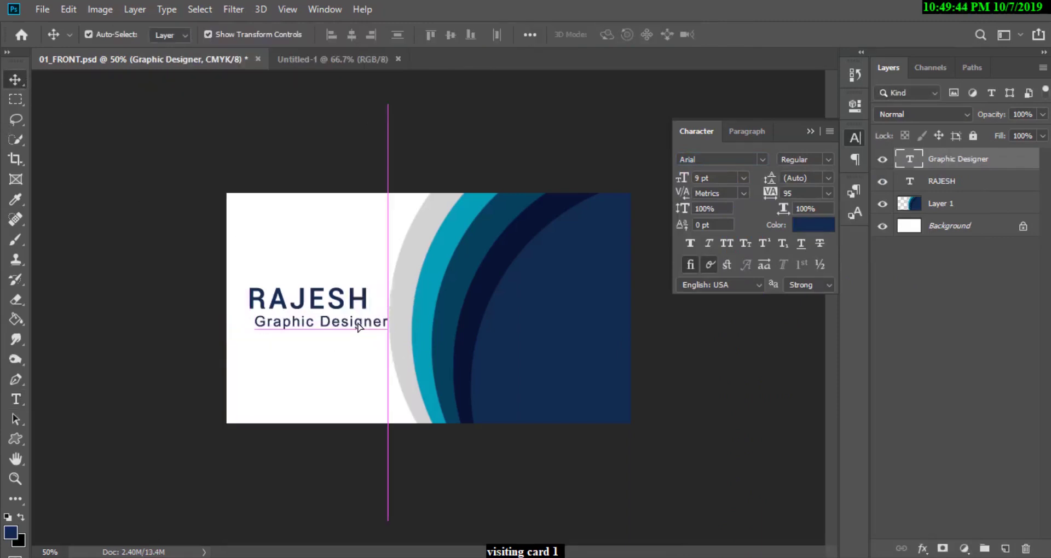
key("ctrl+t")
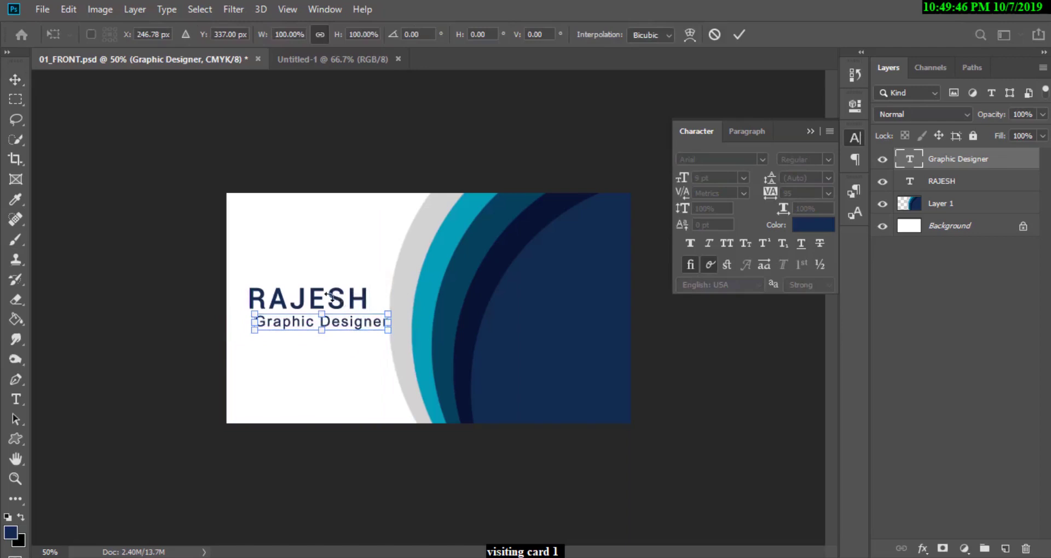
key("Return")
left_click_drag(329, 296, 317, 297)
key("ctrl+t")
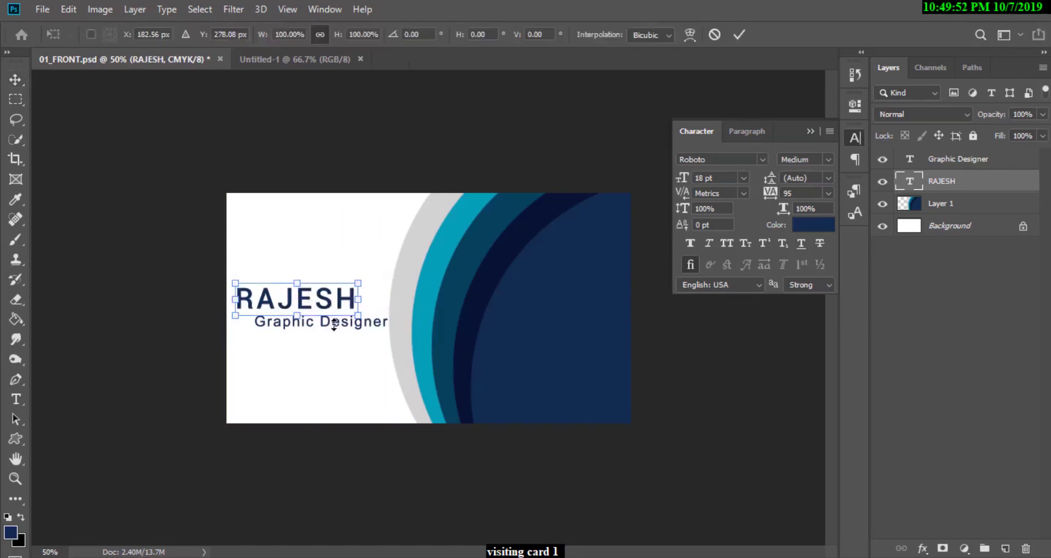
key("Return")
Step: Nudge the Graphic Designer line left and up so it sits snugly beneath the name
left_click(347, 350)
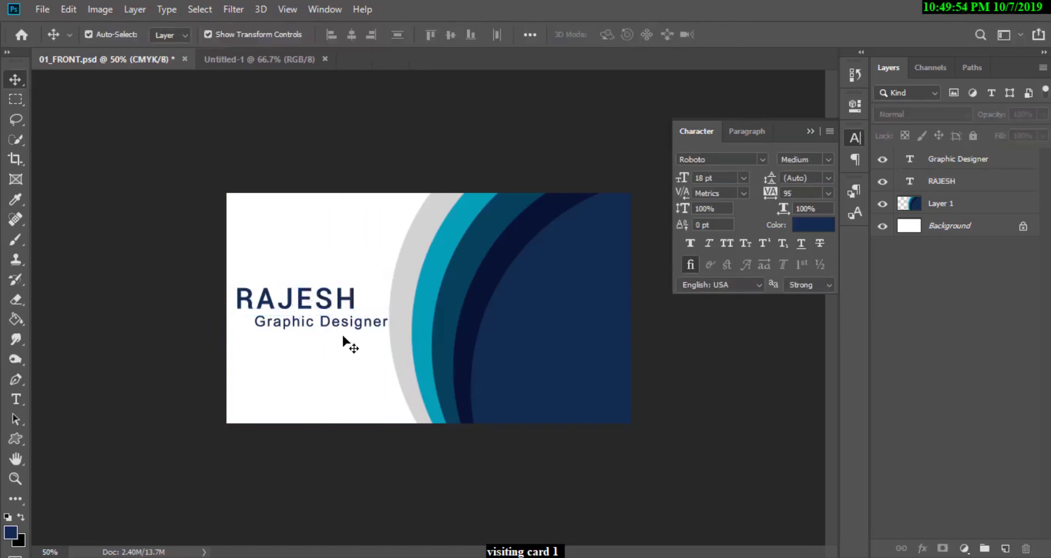
left_click(347, 328)
key("Left")
key("Left")
key("Left")
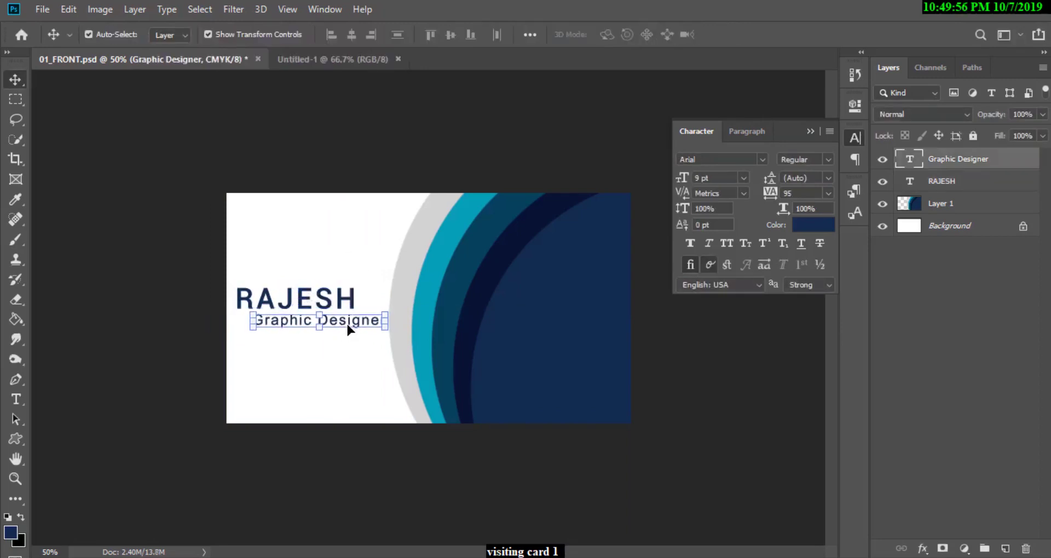
key("Left")
key("Left")
key("Left")
key("Up")
key("Up")
key("Up")
key("Up")
key("Left")
key("Left")
key("Left")
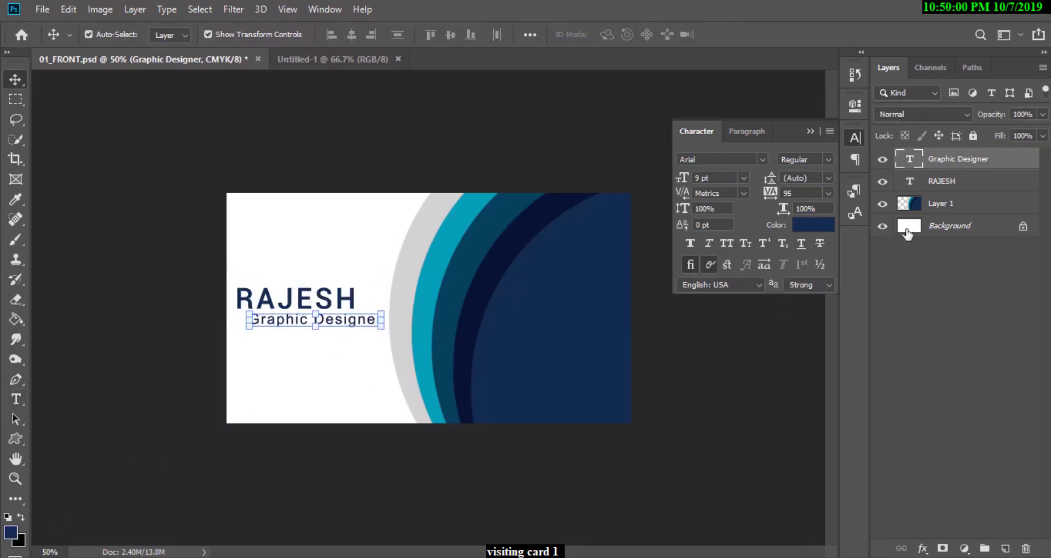
Step: Clear the title text outline selection and return to the Move tool
left_click(909, 162, "ctrl")
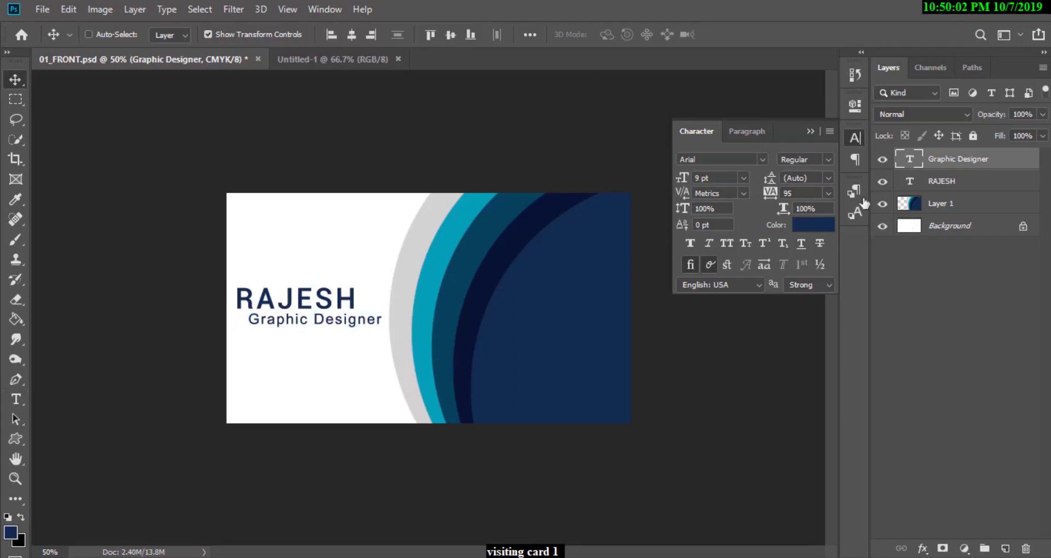
key("i")
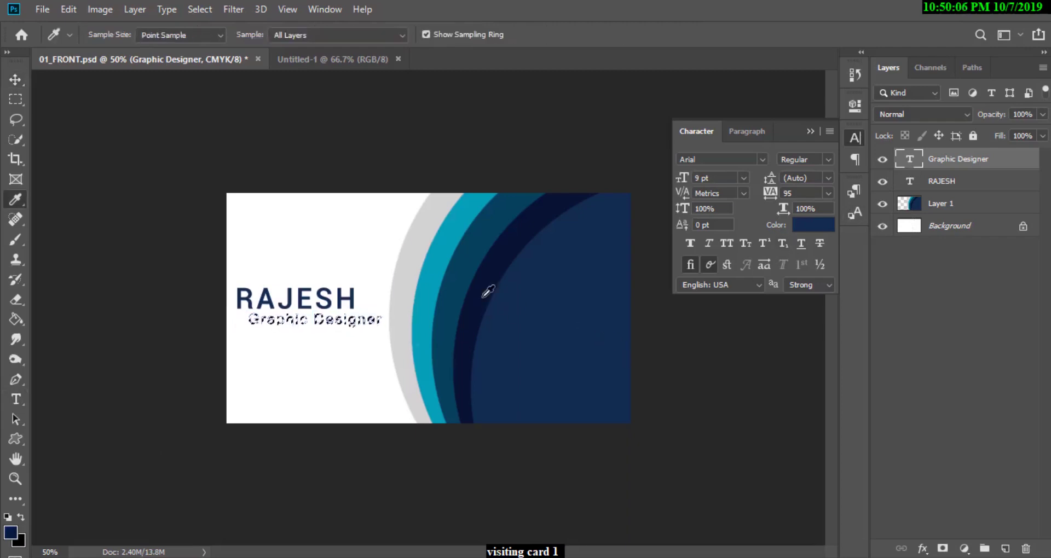
key("ctrl+d")
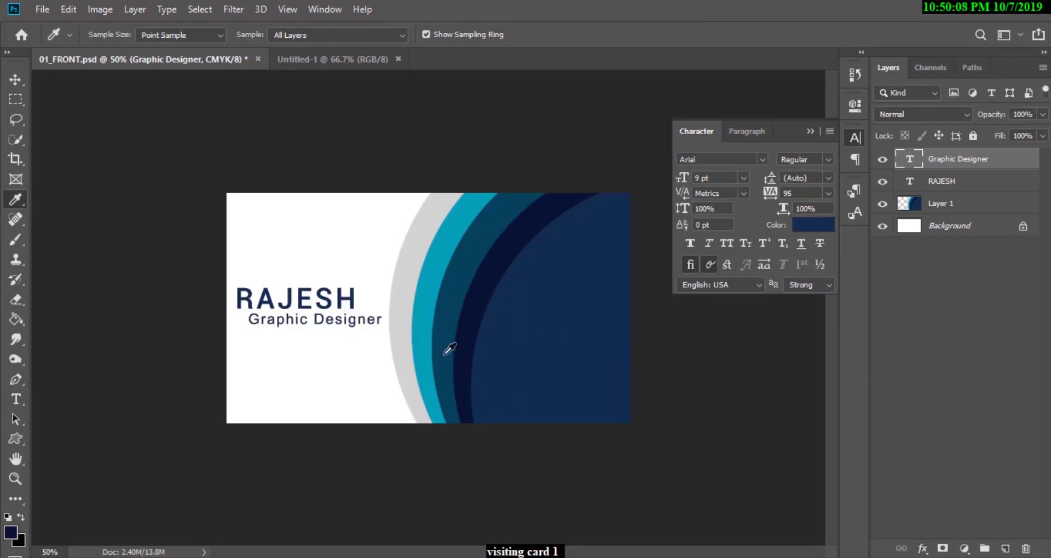
left_click(18, 77)
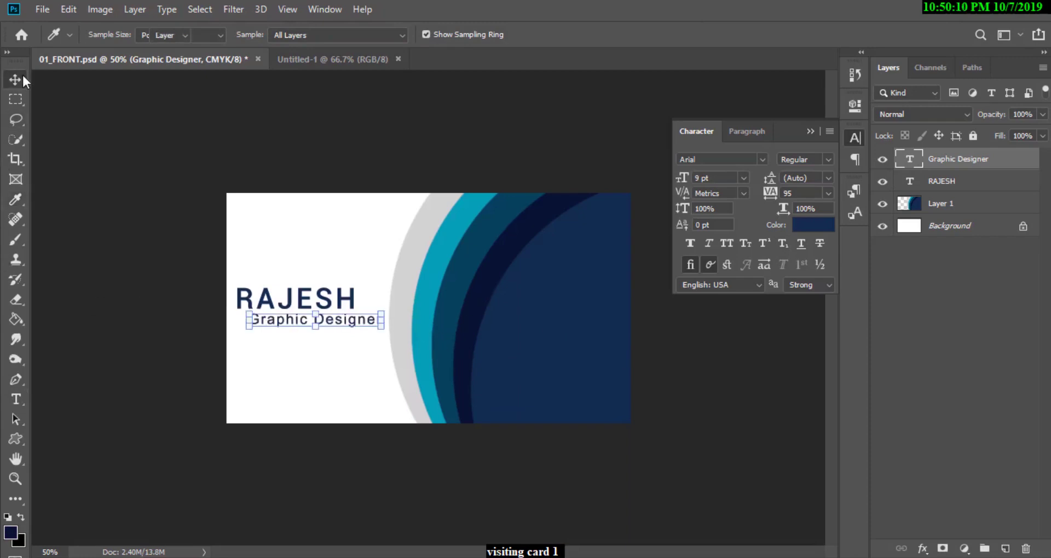
Step: Colour the Graphic Designer text dark navy #05415d and commit the edit
double_click(327, 322)
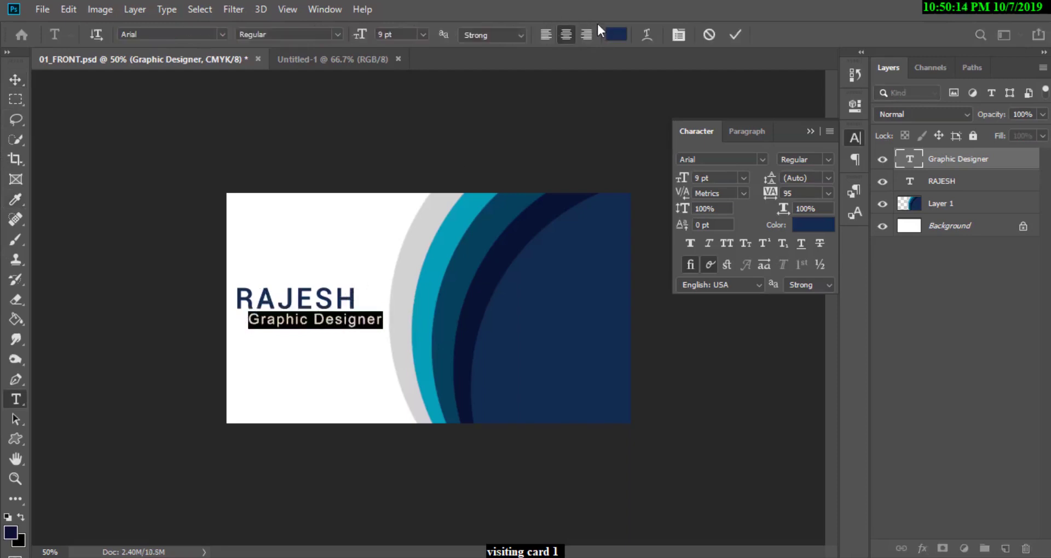
left_click(609, 38)
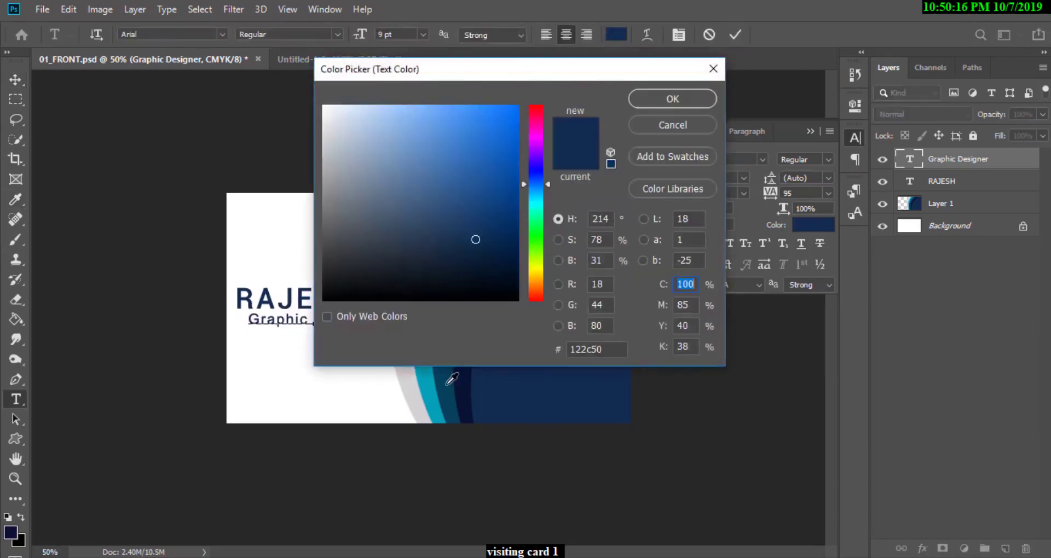
left_click(449, 391)
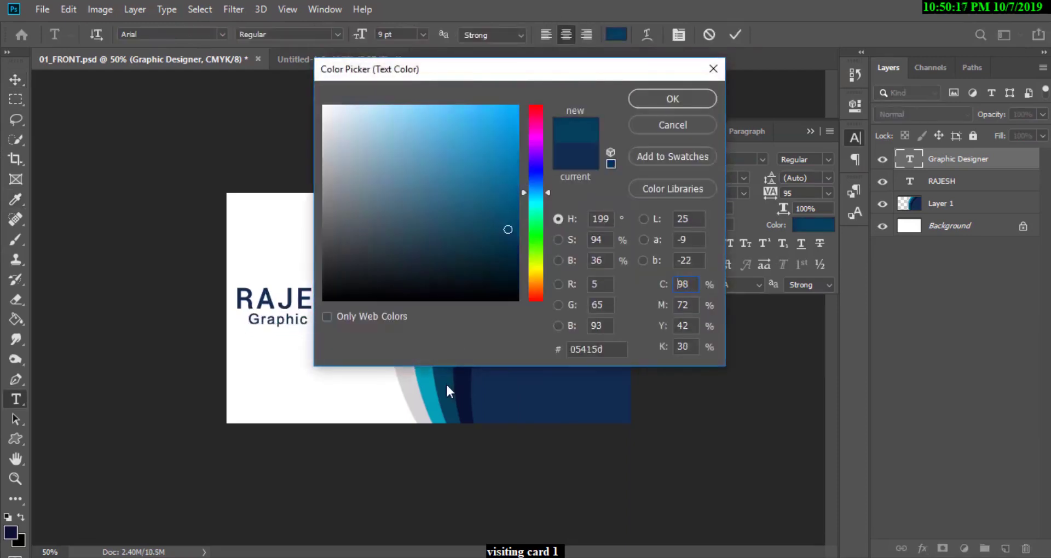
left_click(689, 101)
left_click(10, 80)
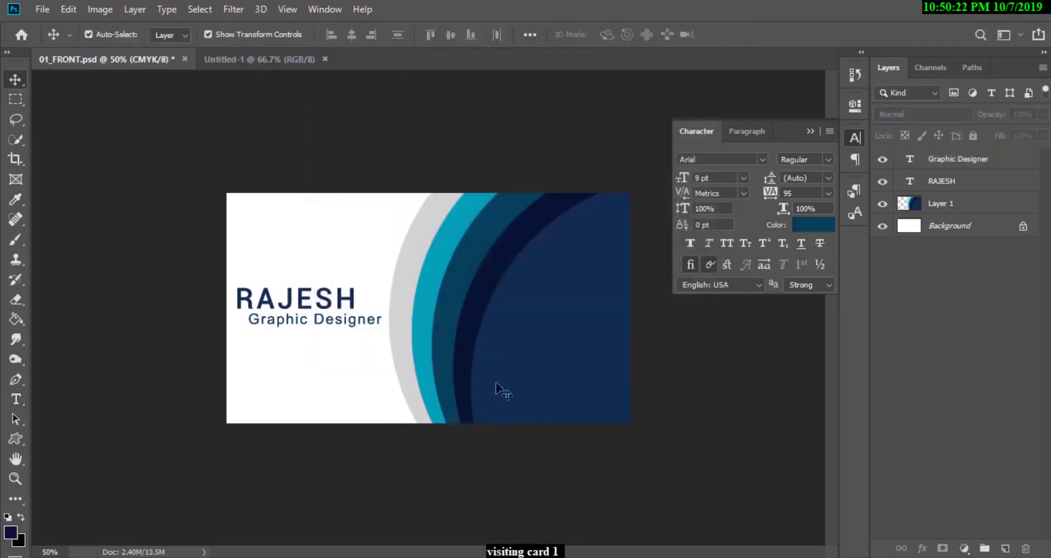
Step: Select the Custom Shape tool with the envelope shape from the Shape picker
left_click(810, 132)
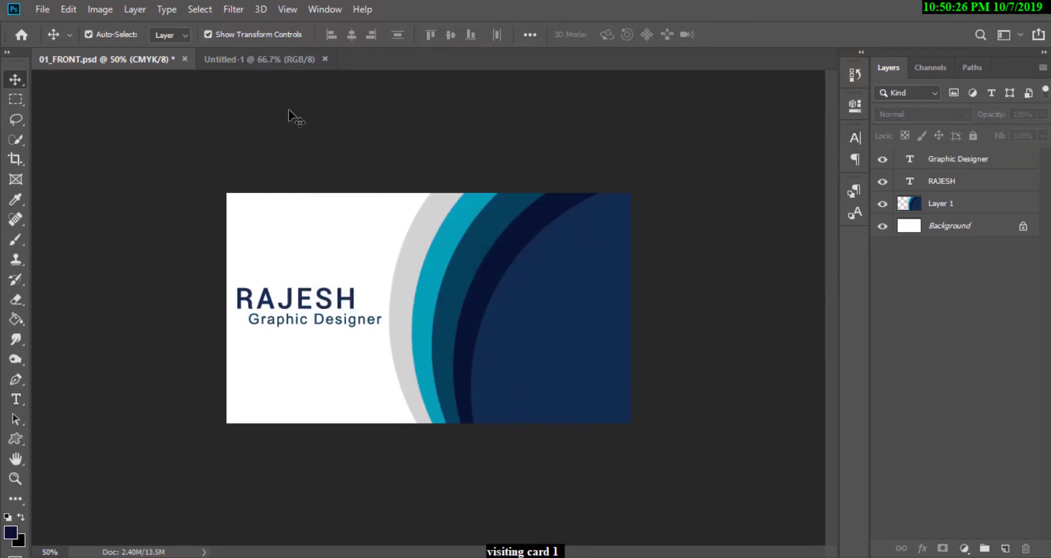
left_click(19, 442)
left_click(58, 443)
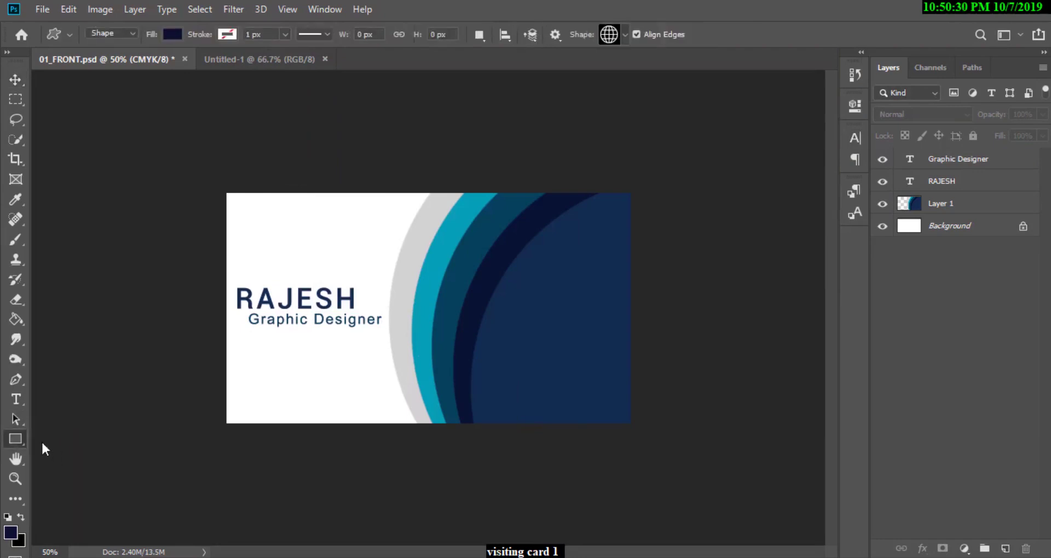
left_click(22, 438)
left_click(85, 514)
left_click(625, 34)
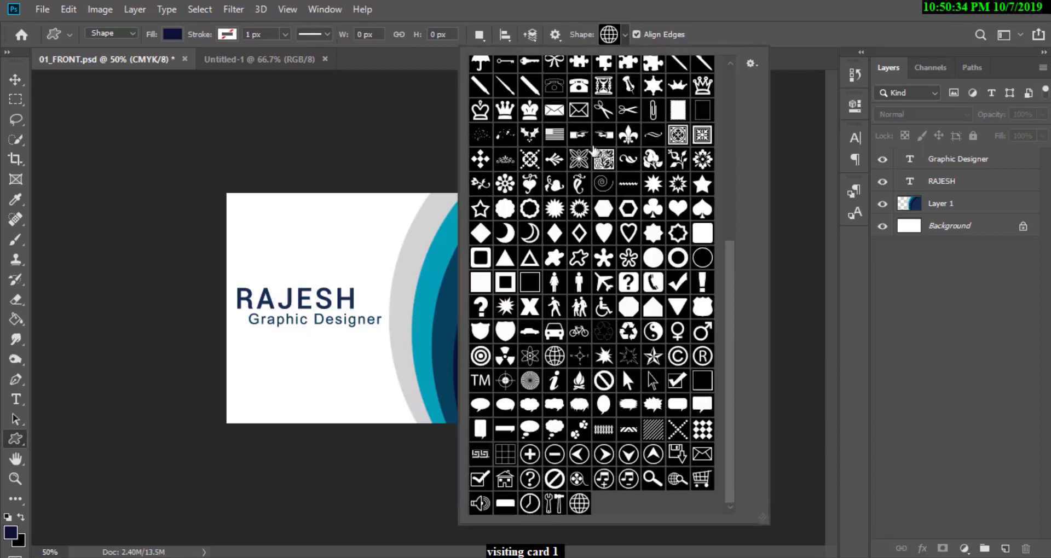
left_click(556, 114)
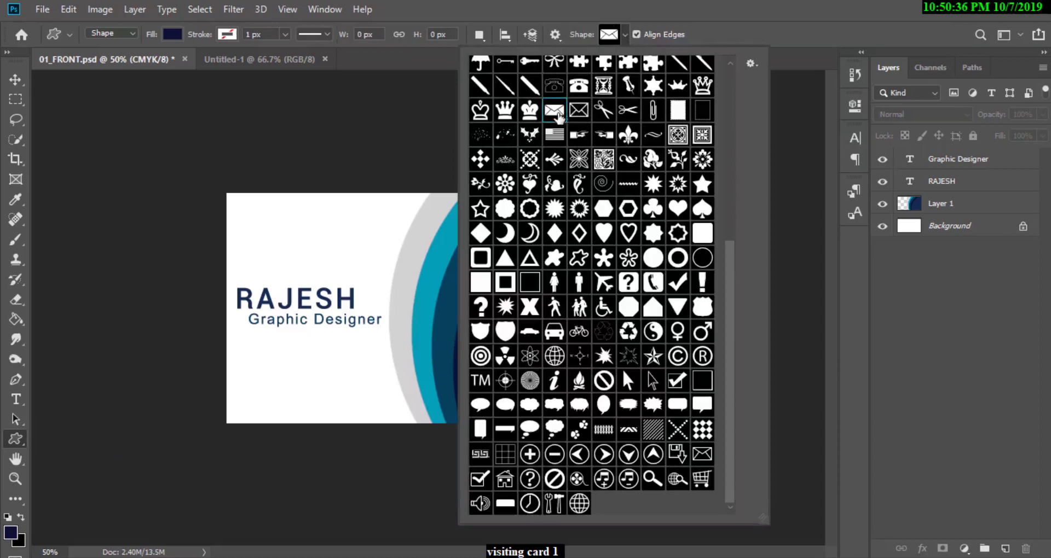
double_click(556, 113)
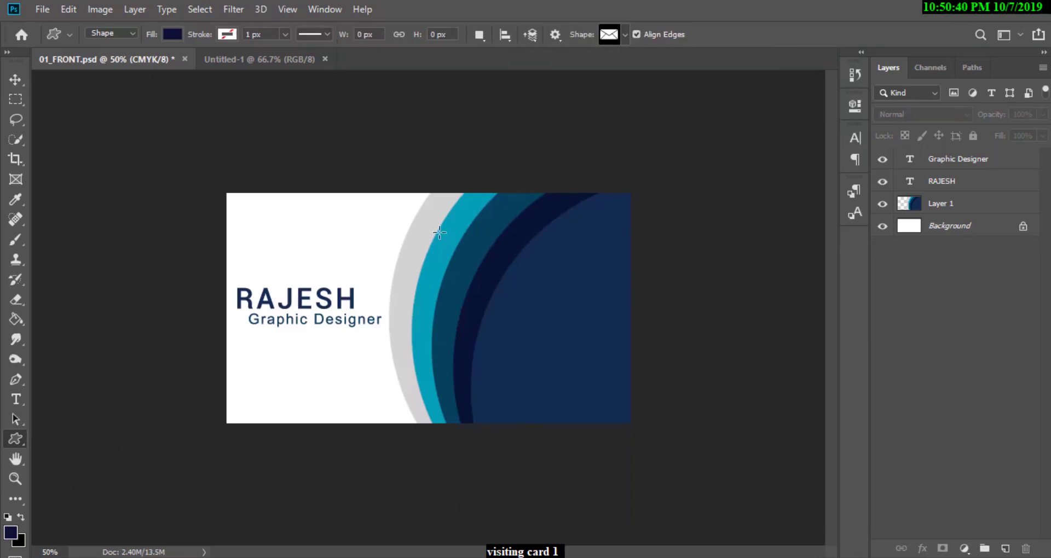
Step: Draw the envelope on the teal arc near the top and fill it white
left_click_drag(440, 233, 464, 254)
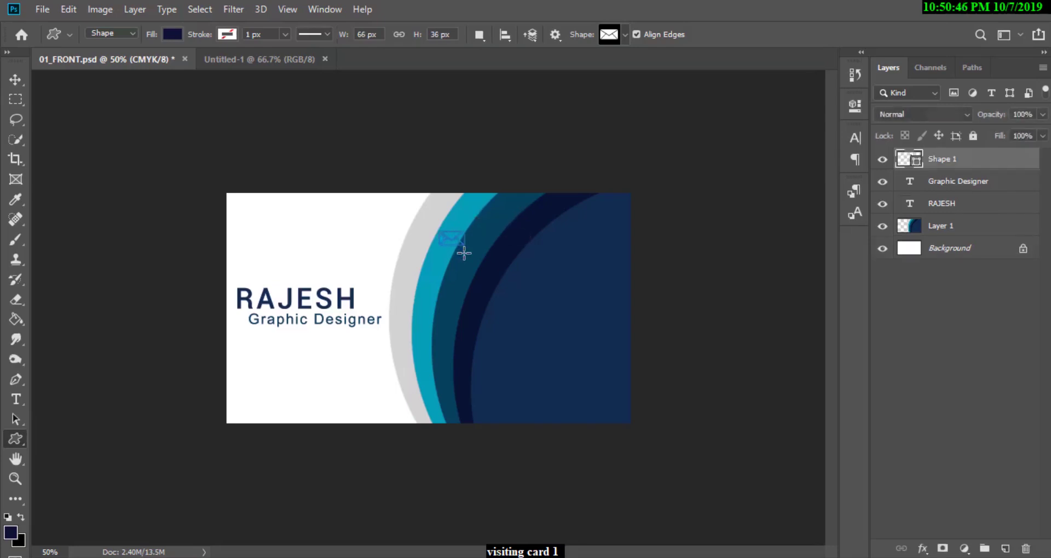
left_click(174, 34)
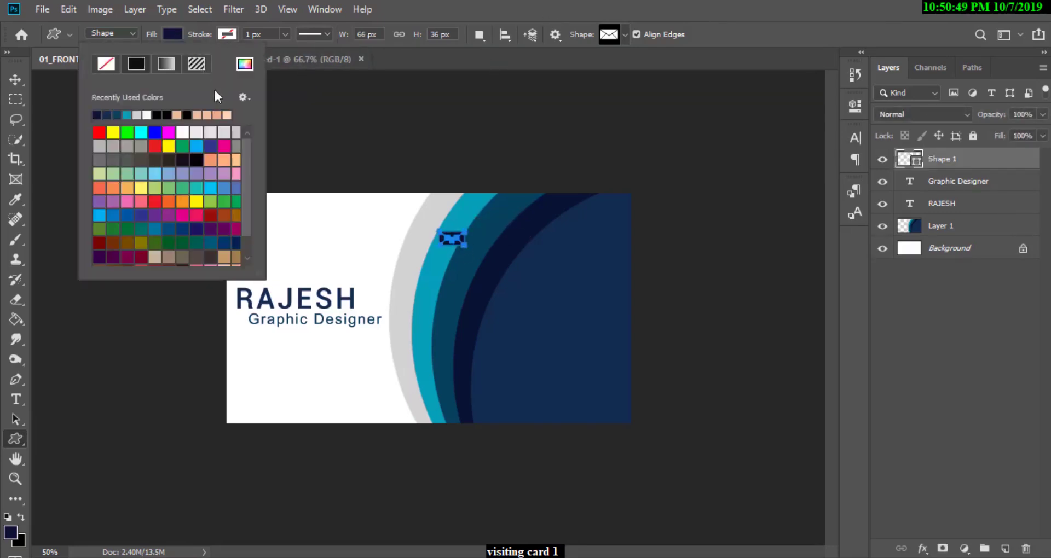
left_click(145, 115)
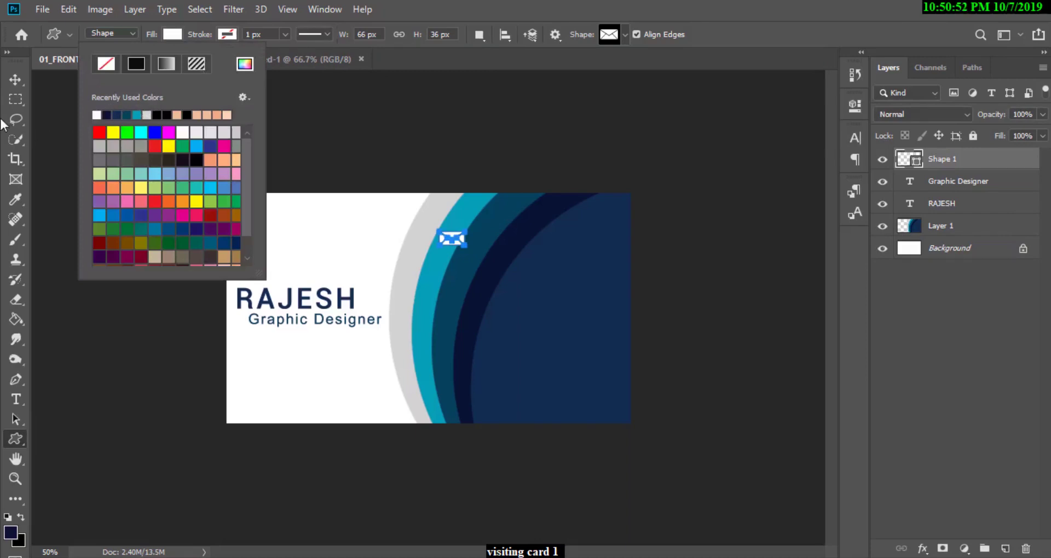
left_click(15, 79)
left_click(490, 164)
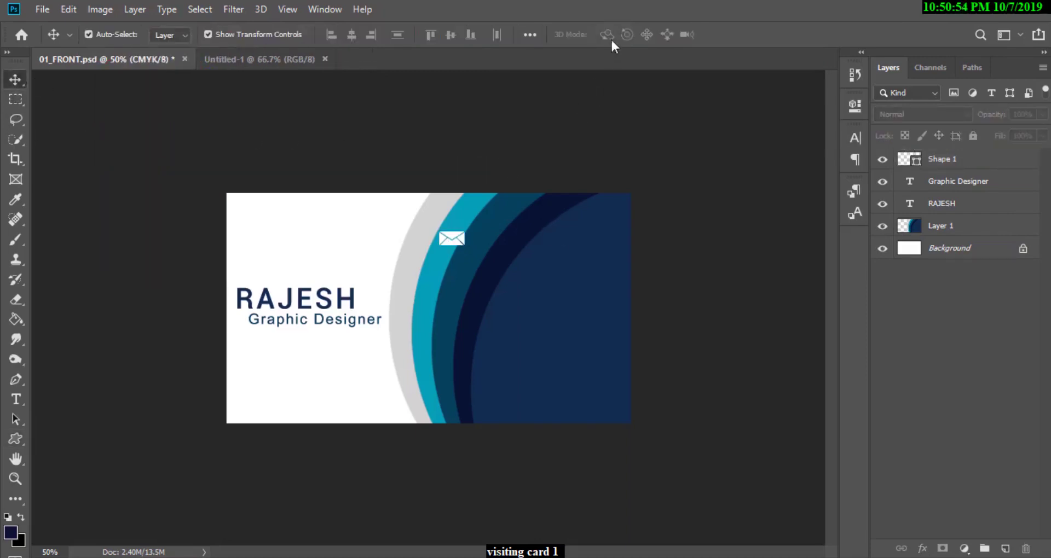
left_click(15, 439)
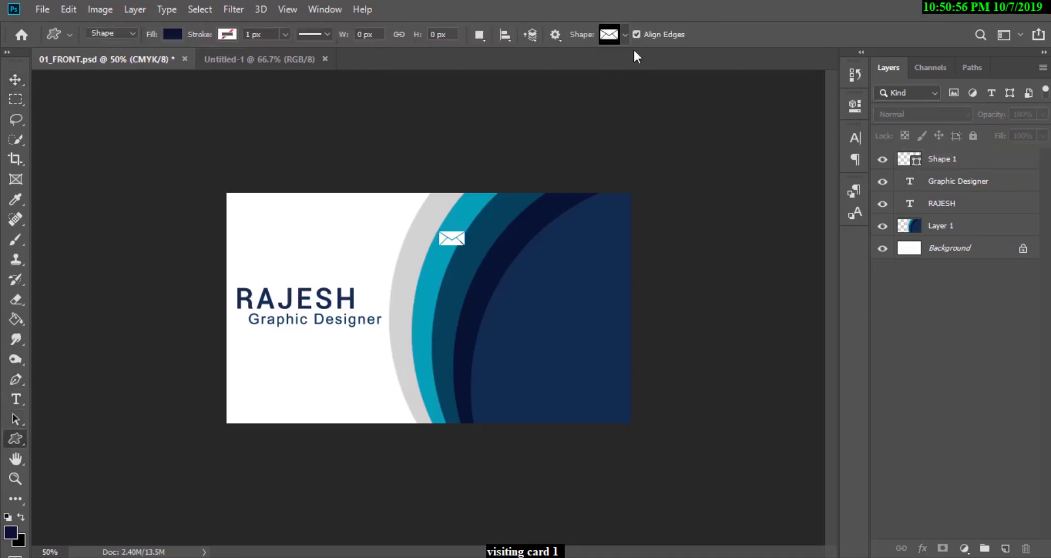
Step: Pick the telephone custom shape, draw it below the envelope, and fill it white
left_click(624, 35)
left_click(579, 87)
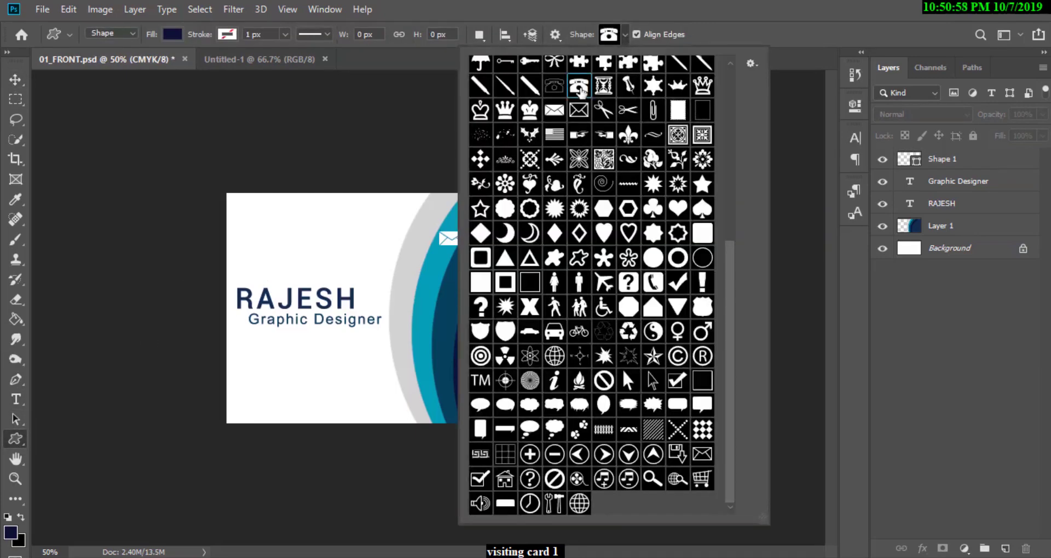
double_click(581, 86)
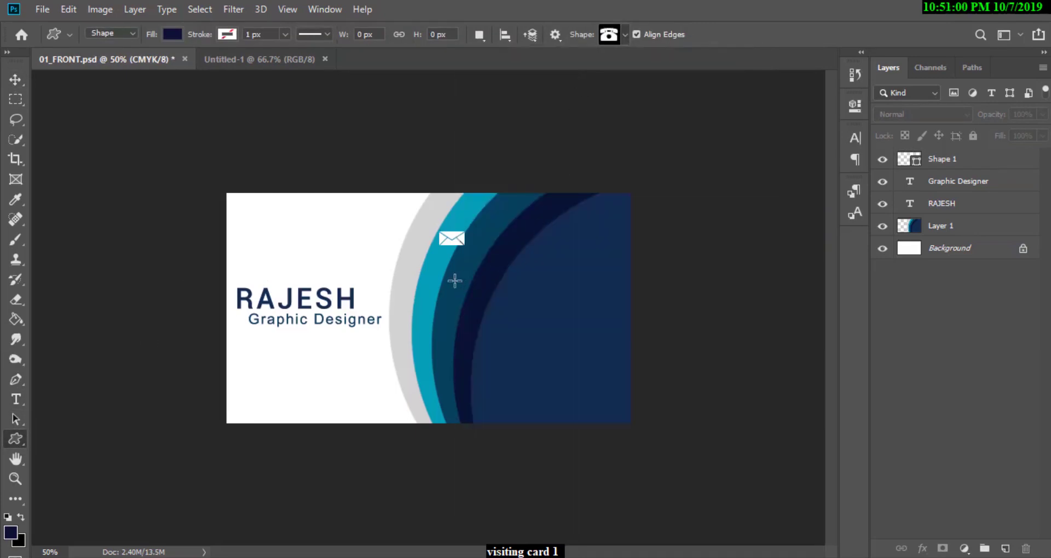
left_click_drag(441, 252, 462, 275)
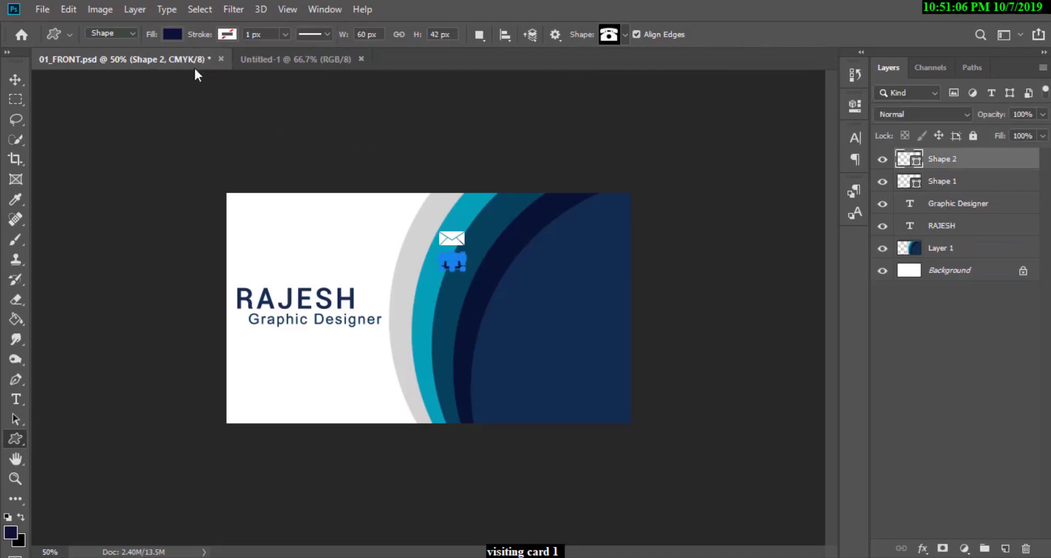
left_click(175, 34)
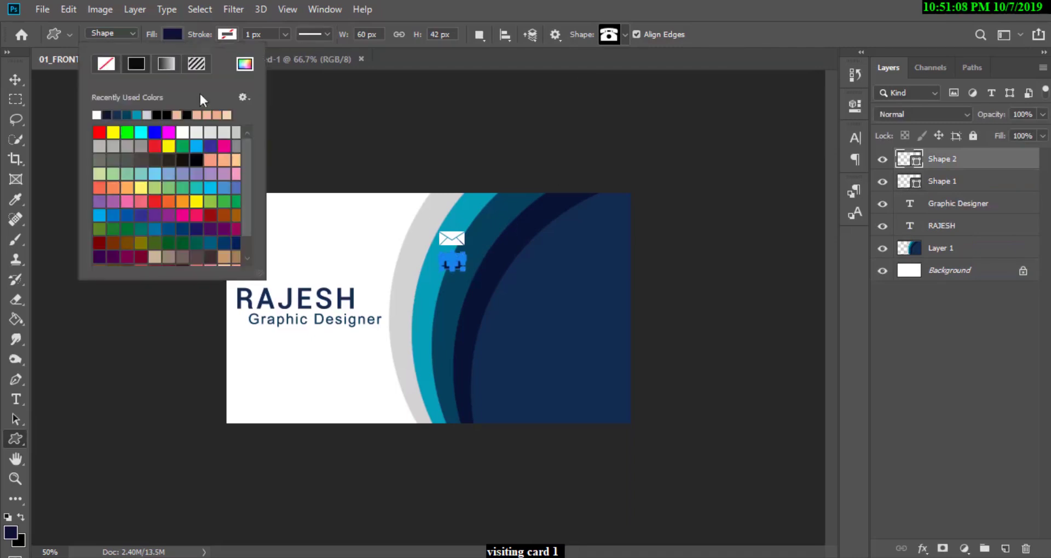
left_click(99, 115)
left_click(22, 74)
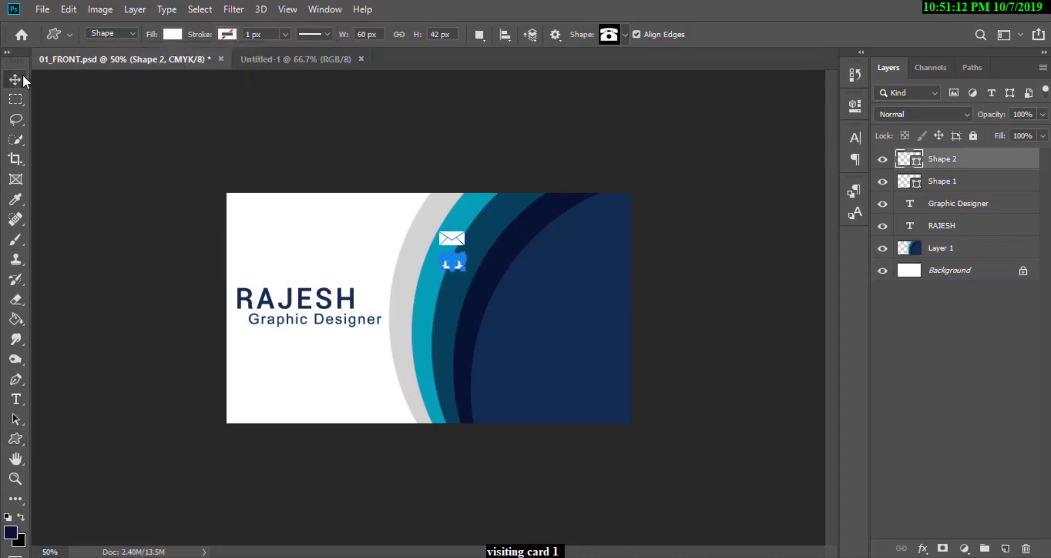
left_click(324, 107)
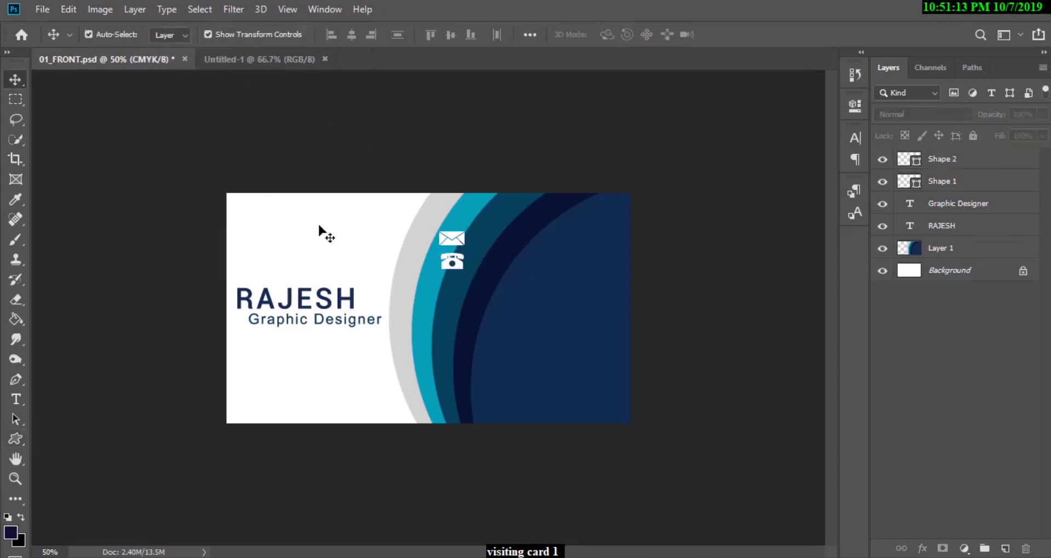
Step: Pick the house custom shape, draw it below the telephone, and fill it white
left_click(17, 436)
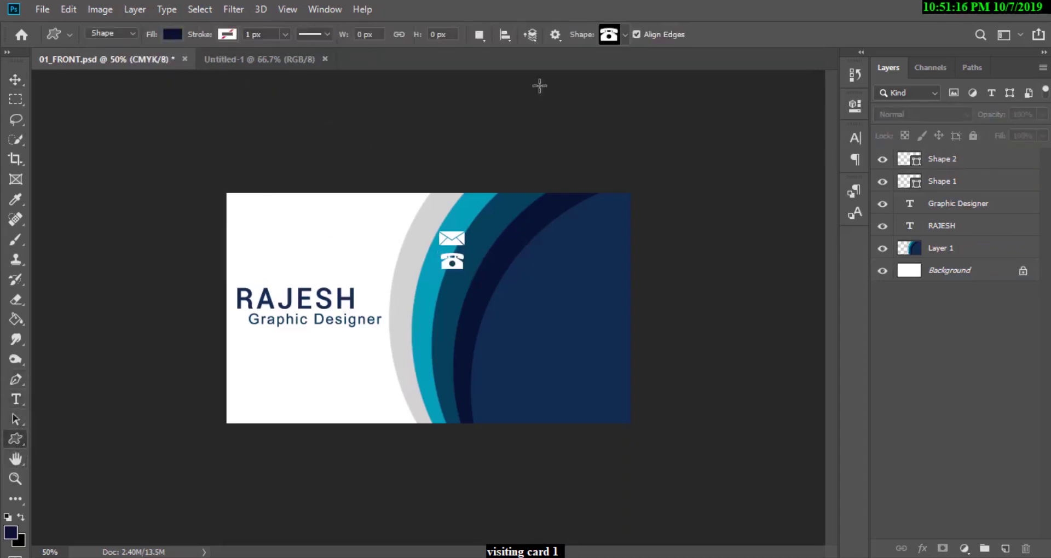
left_click(624, 35)
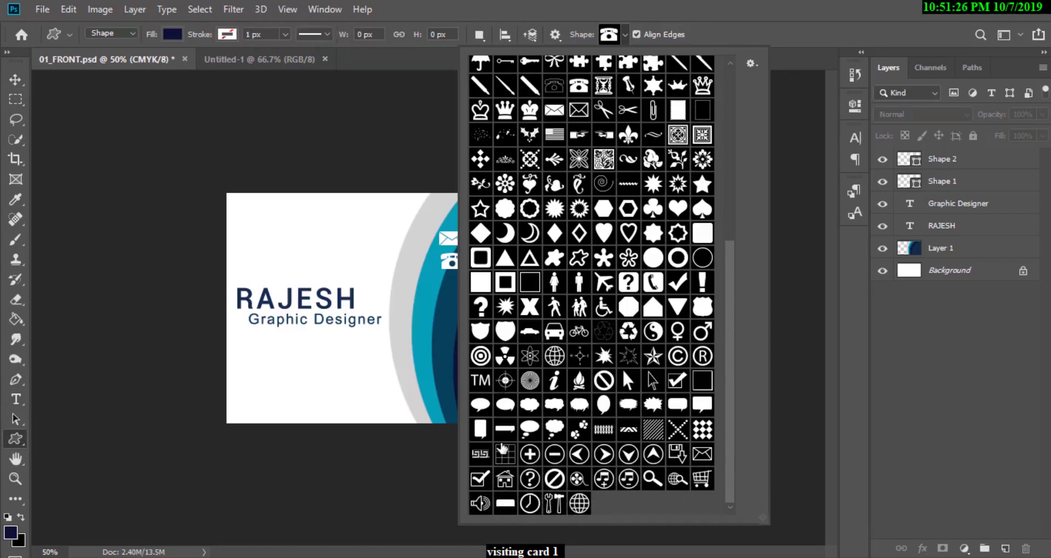
left_click(509, 483)
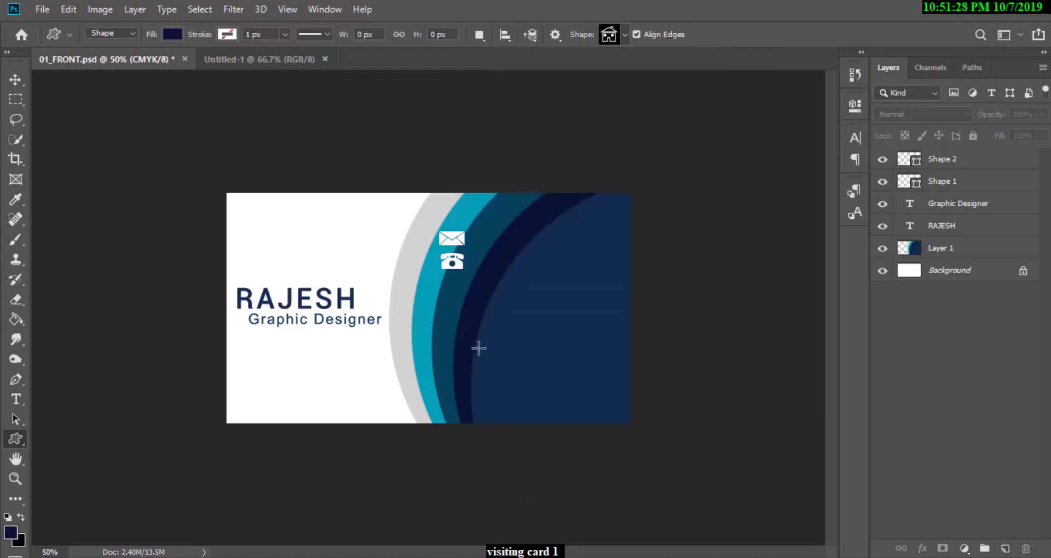
left_click_drag(443, 286, 468, 315)
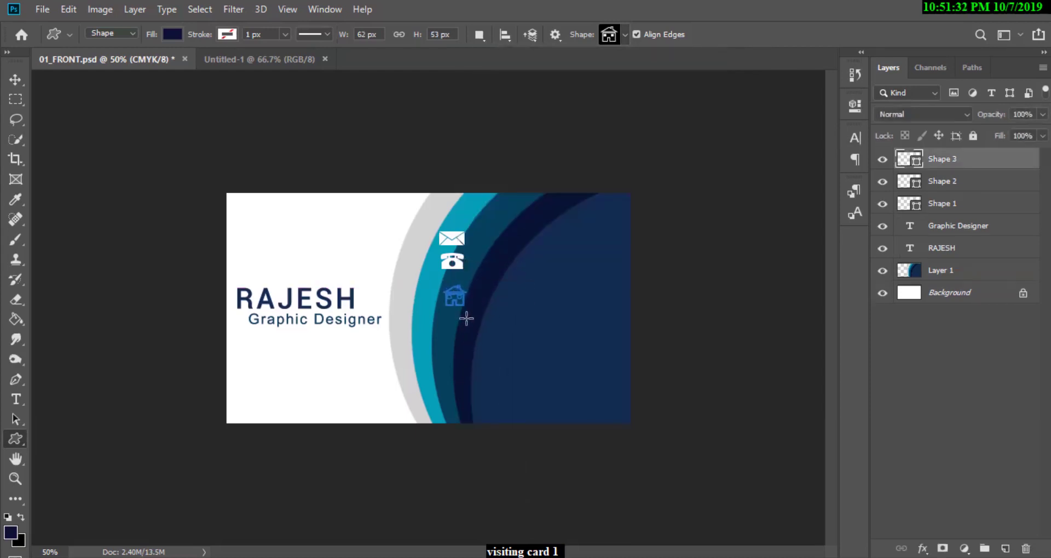
left_click(172, 34)
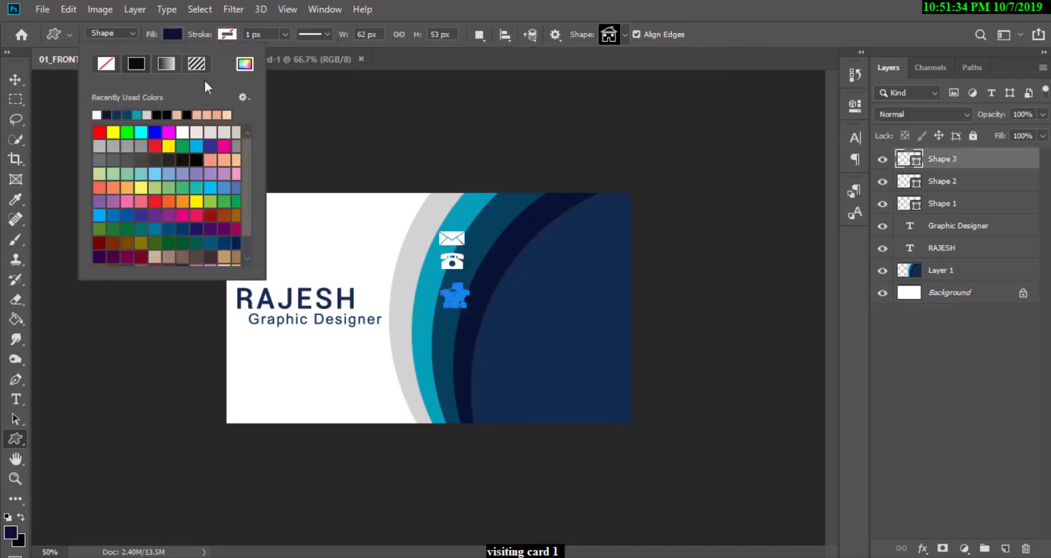
left_click(98, 111)
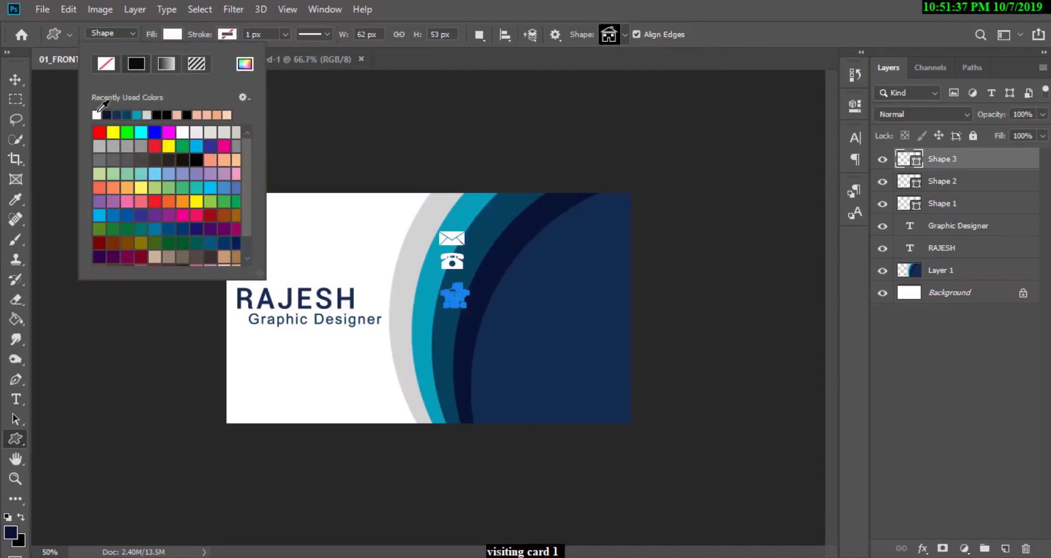
left_click(626, 37)
Step: Draw a globe below the house, try shifting the icons, then undo the stretched result
left_click(583, 512)
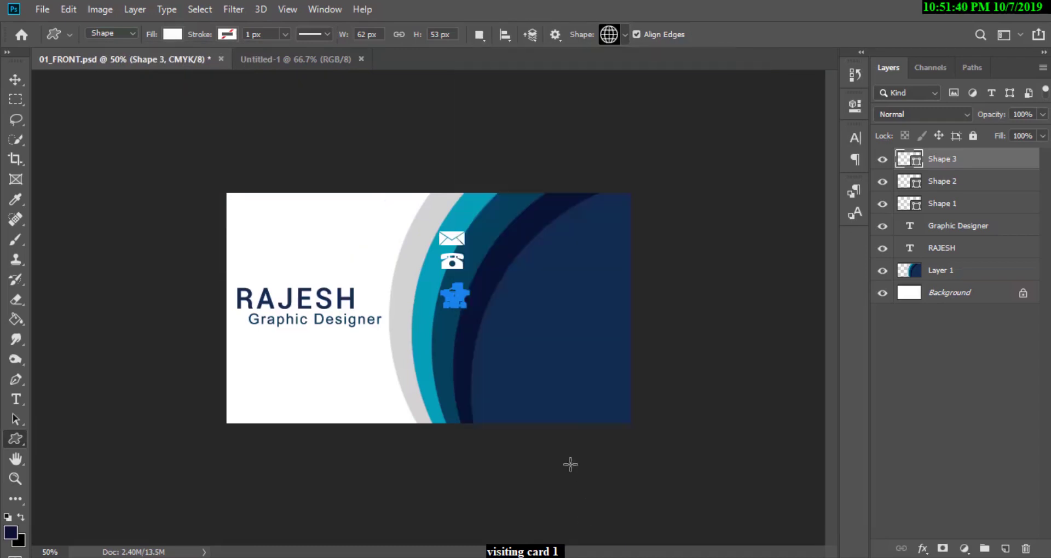
left_click_drag(453, 336, 477, 364)
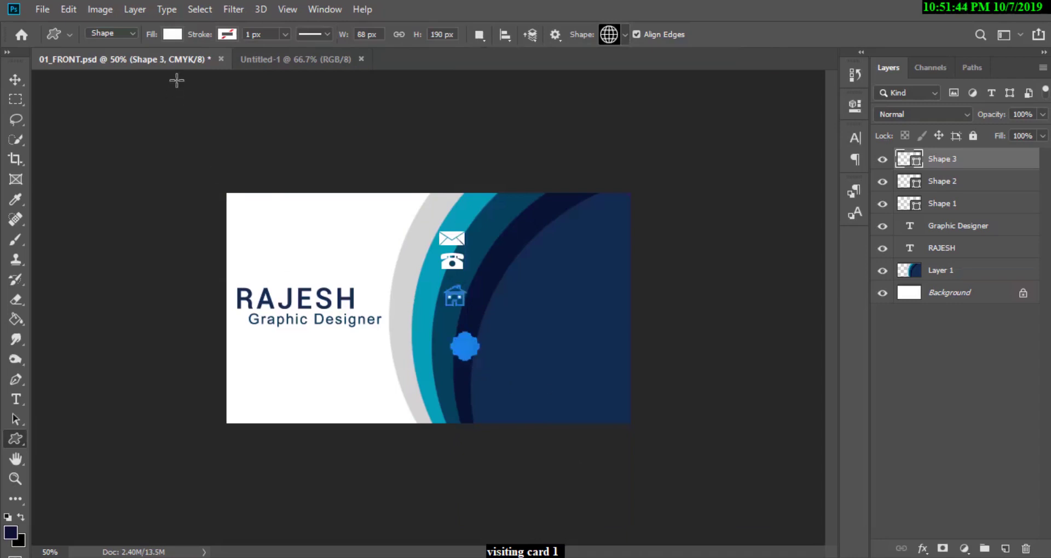
left_click(15, 79)
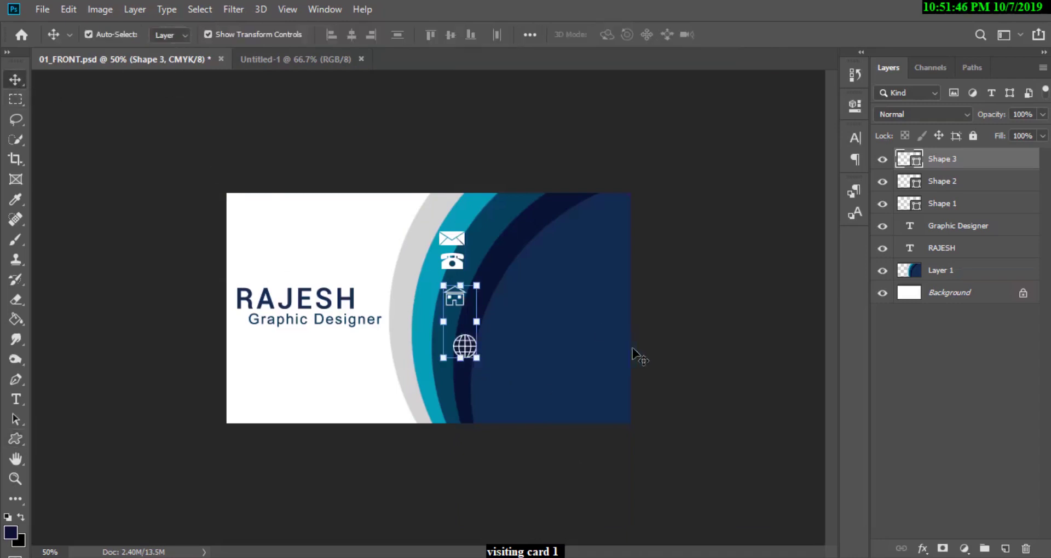
left_click(682, 374)
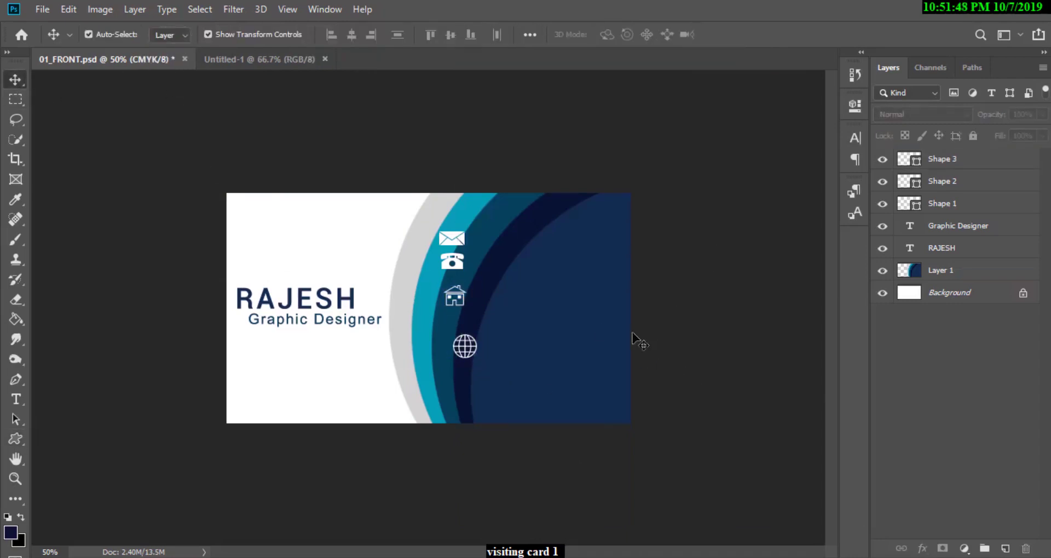
left_click_drag(460, 293, 444, 334)
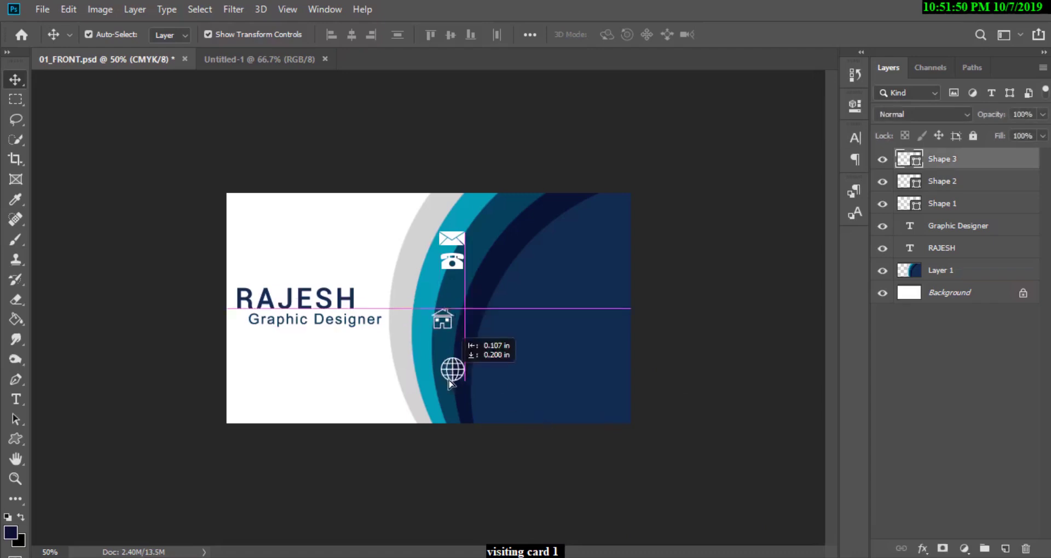
left_click(729, 350)
left_click(448, 341)
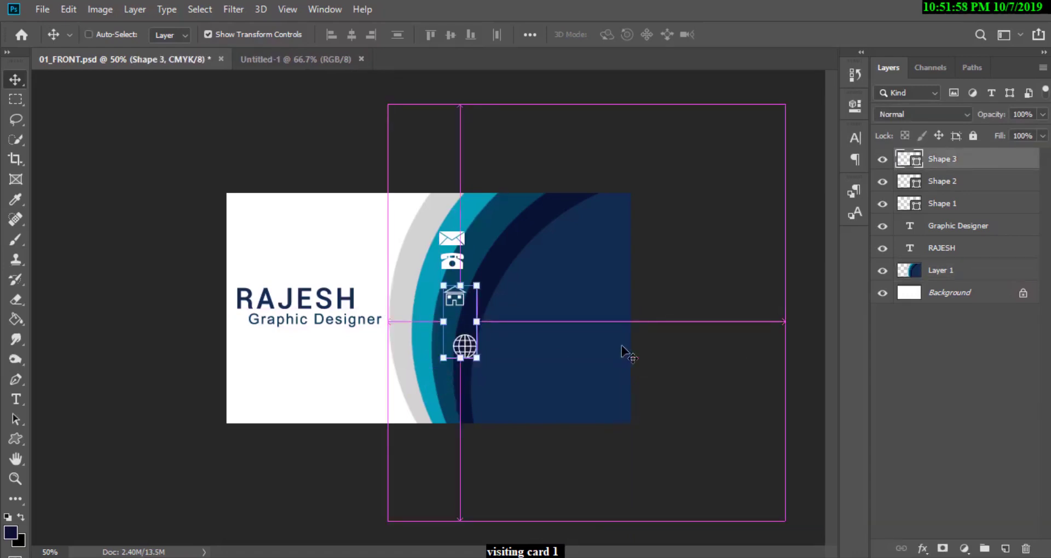
key("ctrl+z")
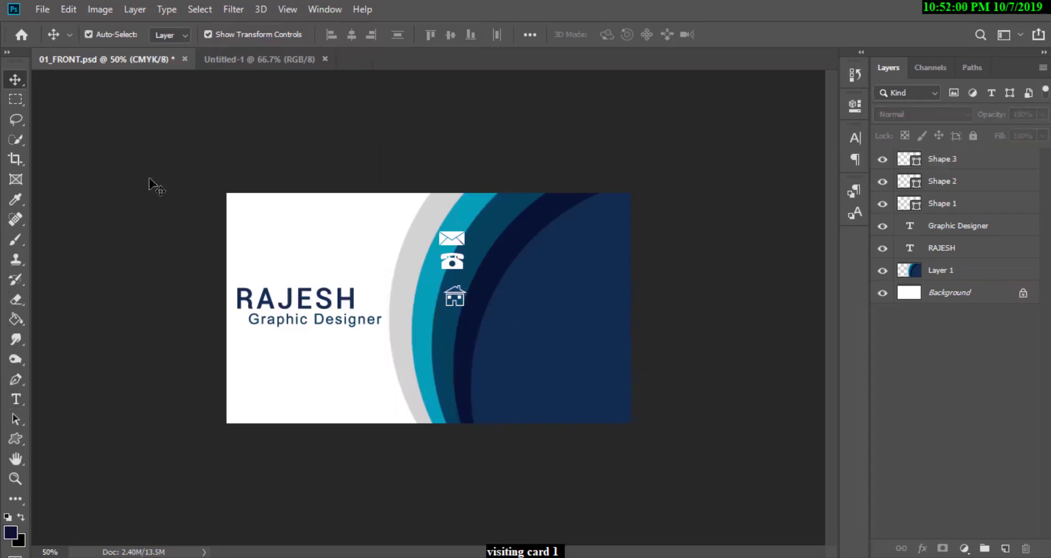
Step: Redraw the globe shape below the house icon and fill it white
left_click(286, 9)
left_click(15, 441)
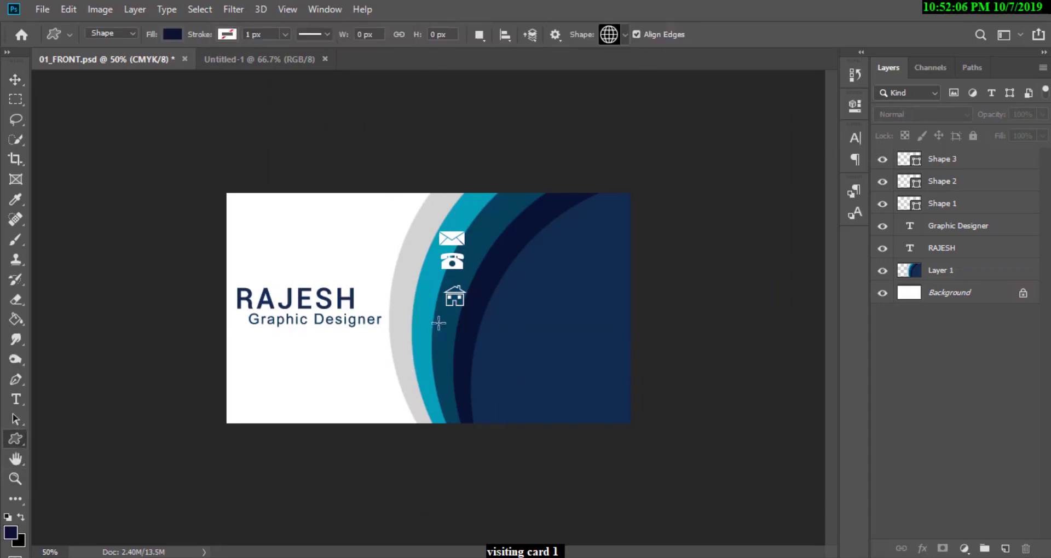
left_click_drag(445, 326, 471, 359)
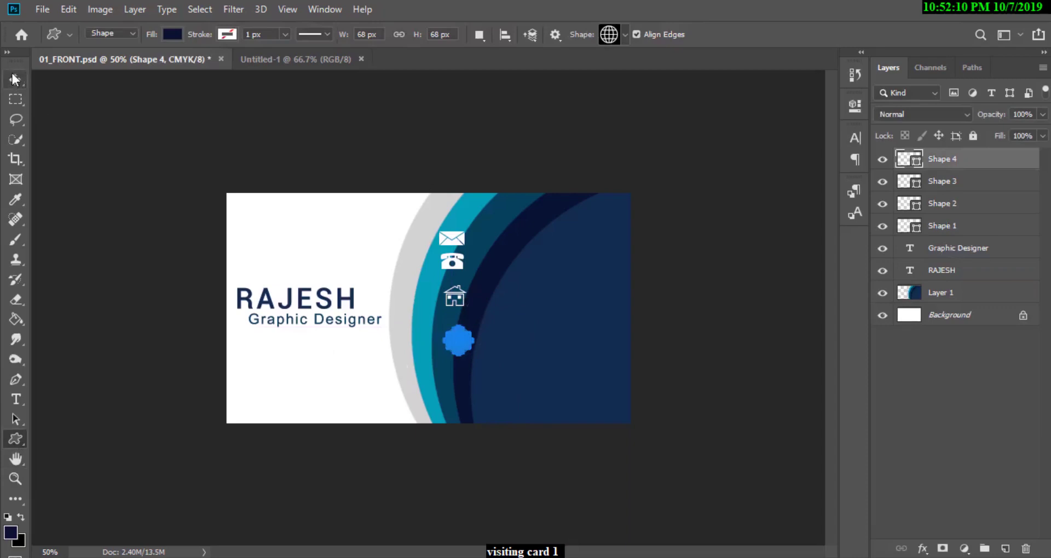
left_click(164, 35)
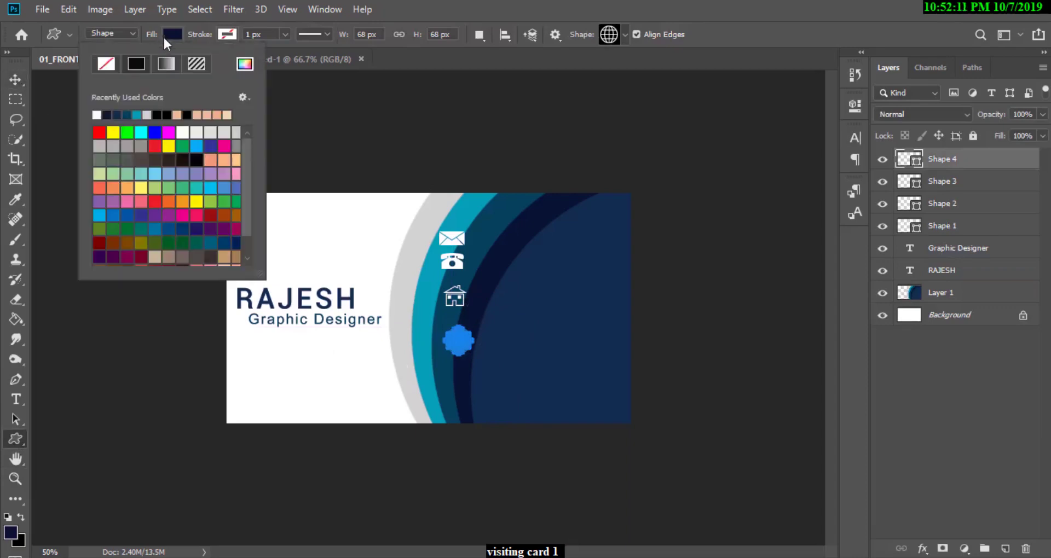
left_click(97, 114)
key("Return")
Step: Lock the arc artwork layer and move the globe icon further down the arc
key("v")
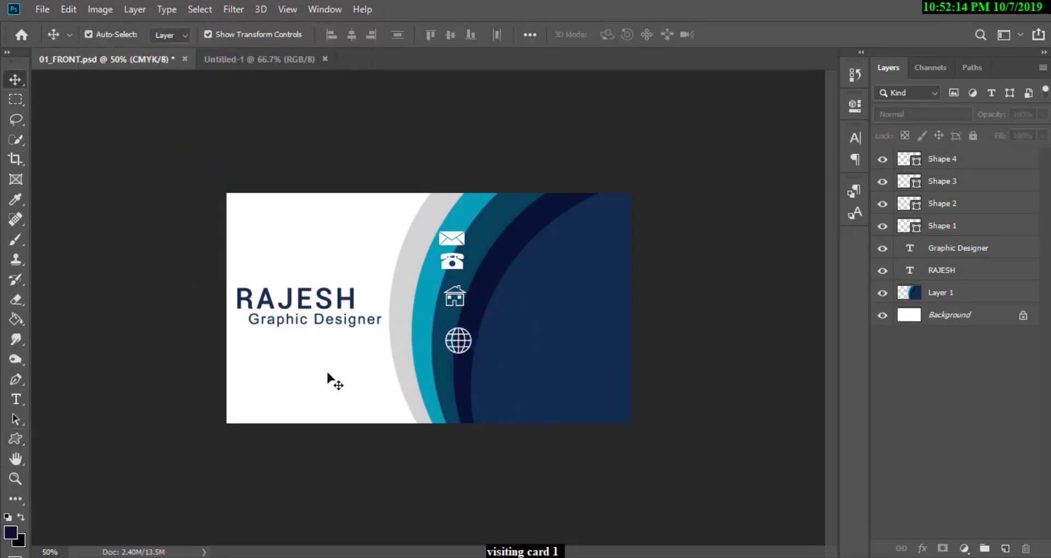
left_click_drag(462, 355, 463, 363)
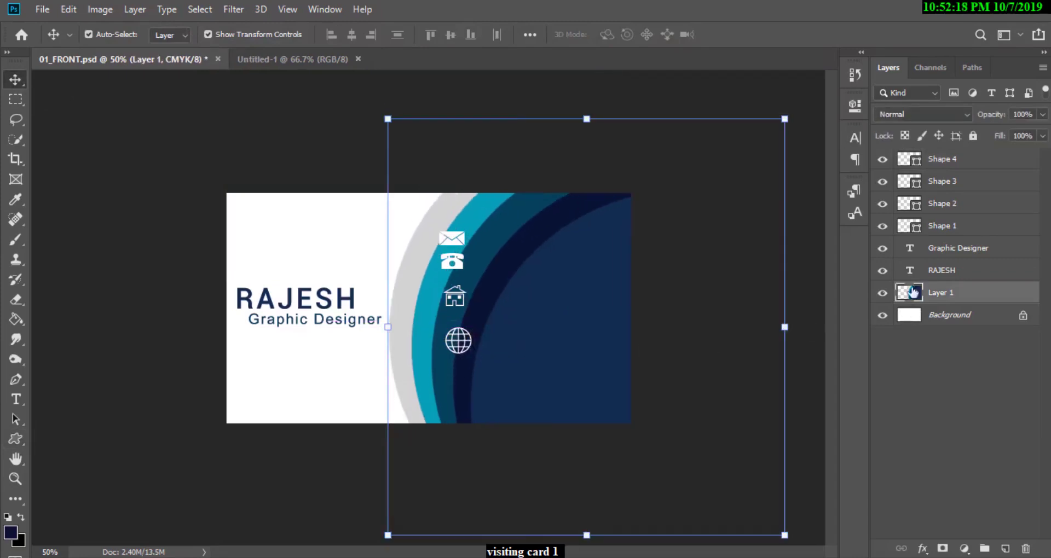
left_click(972, 136)
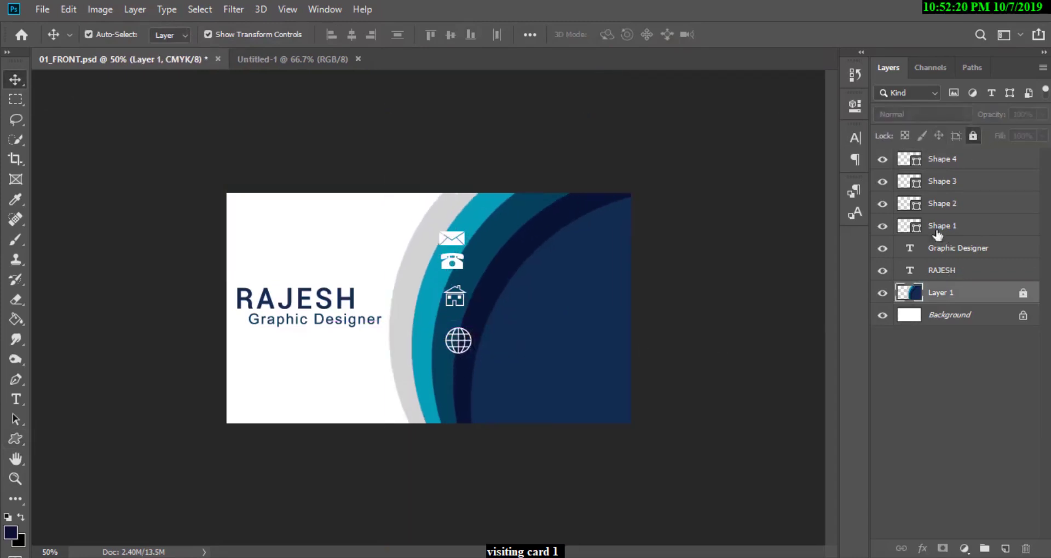
left_click(797, 432)
left_click(465, 348)
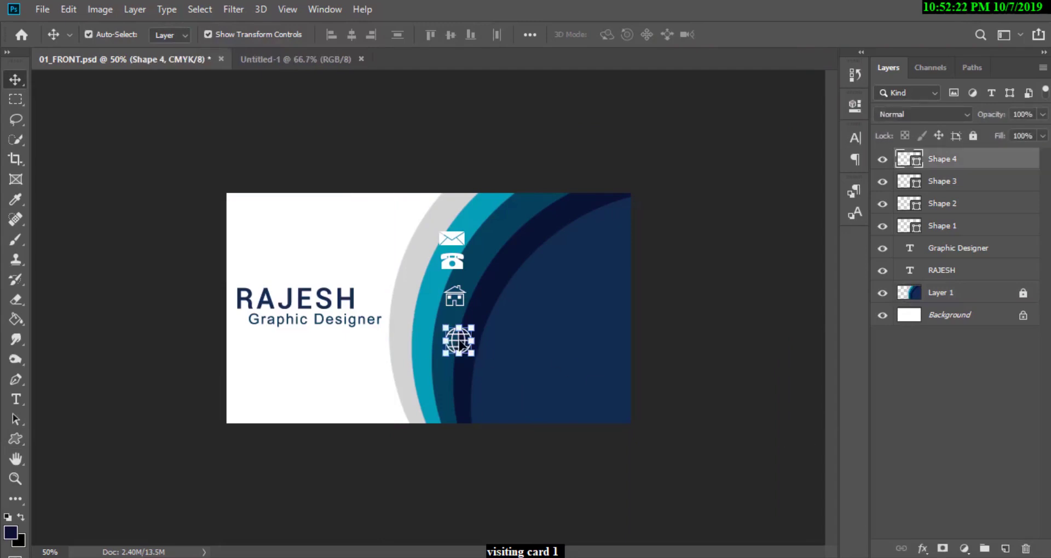
left_click_drag(459, 340, 457, 376)
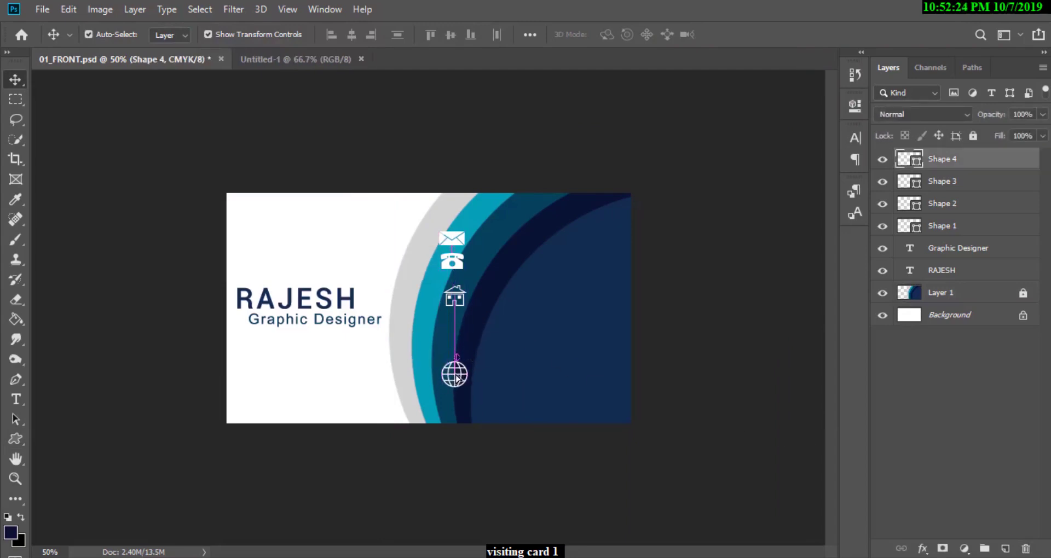
Step: Shift the house and phone icons left and down to follow the curve
left_click(453, 306)
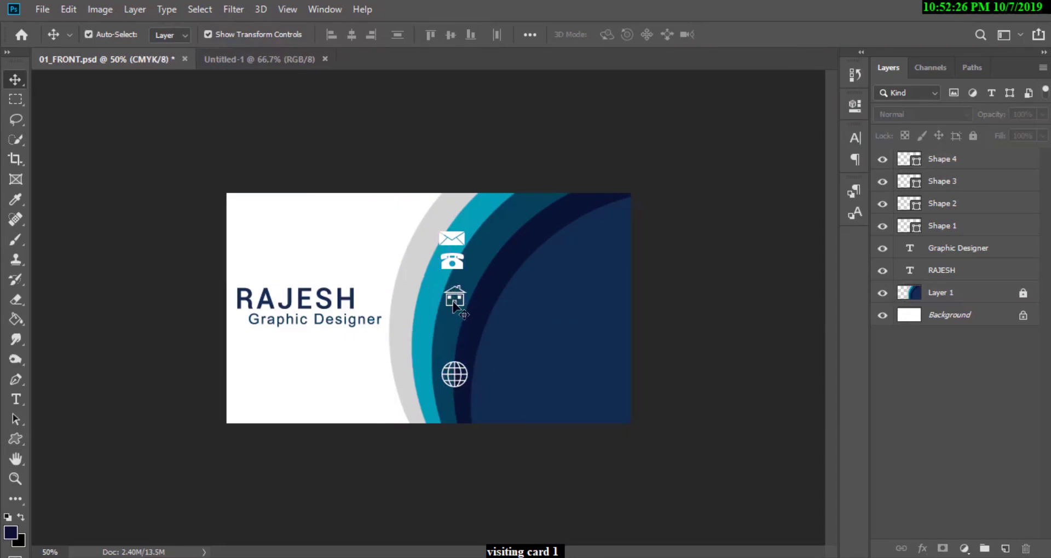
left_click(453, 305)
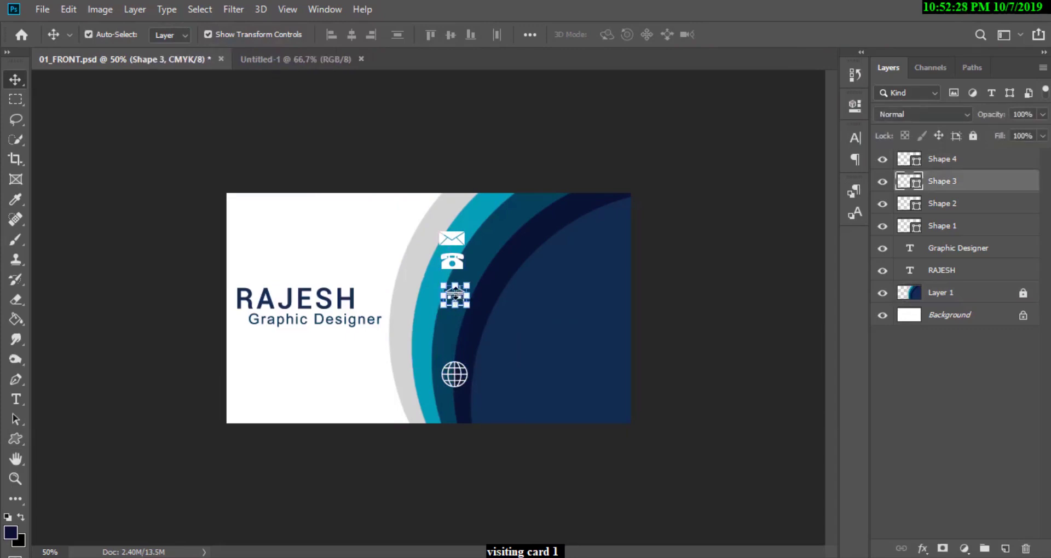
key("ctrl+plus")
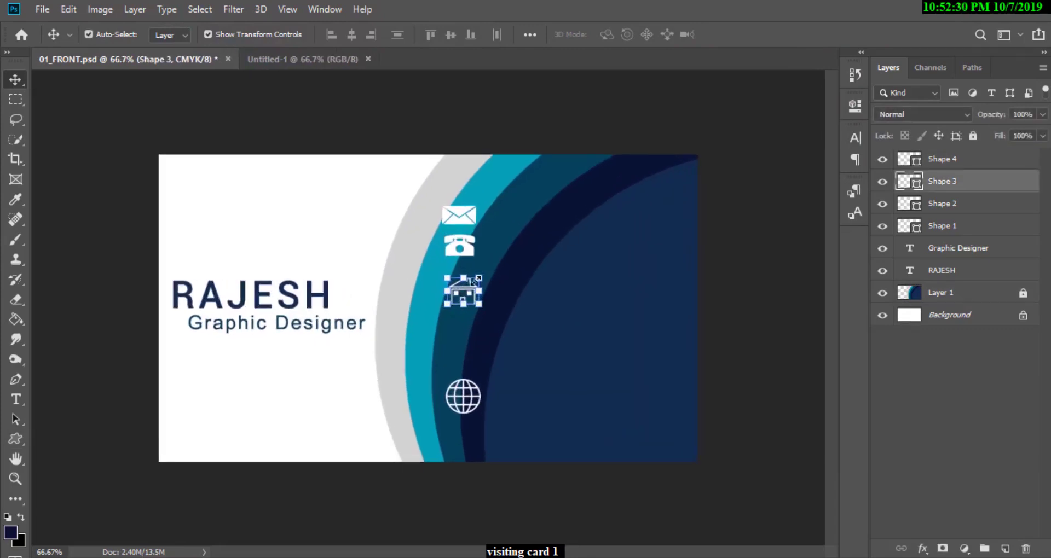
left_click_drag(468, 292, 456, 324)
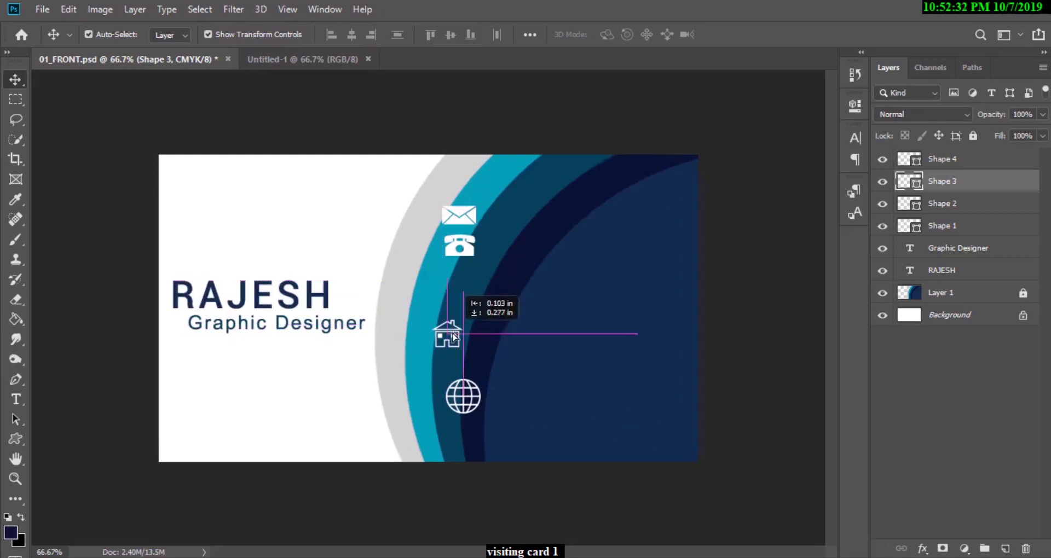
left_click(468, 248)
left_click_drag(468, 250, 456, 262)
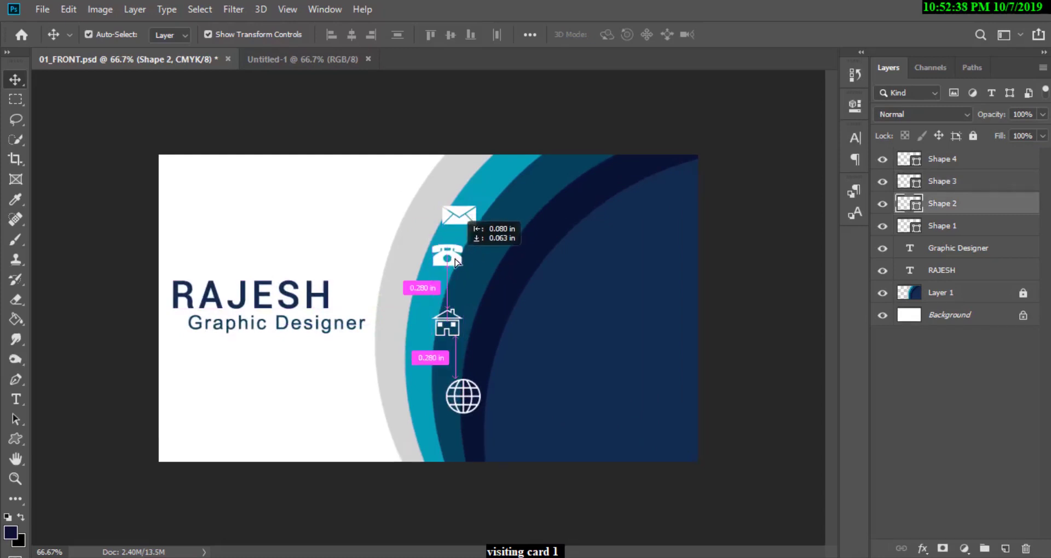
Step: Move the envelope icon up toward the card top and right along the arc
left_click(465, 214)
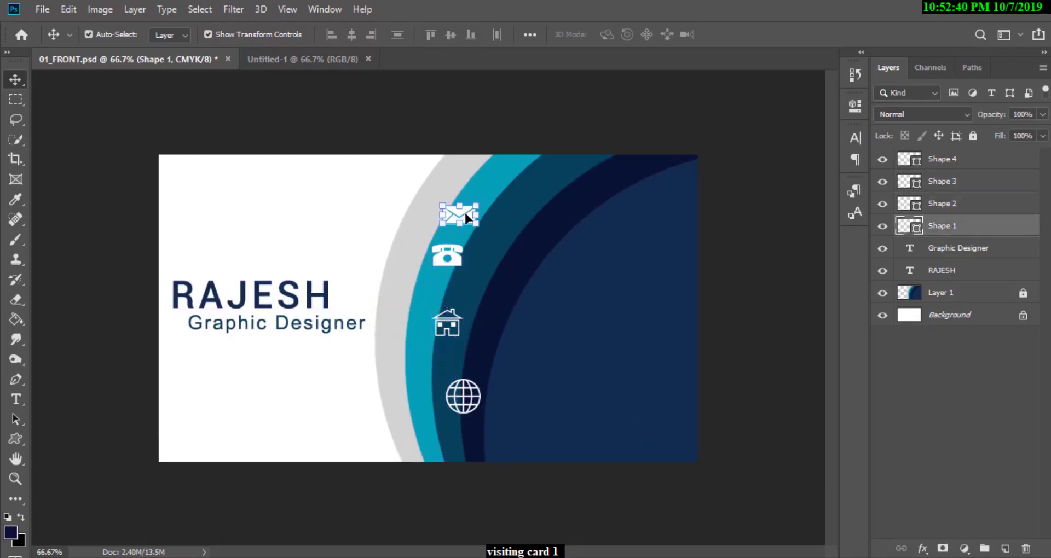
left_click(459, 204)
left_click_drag(464, 212, 450, 201)
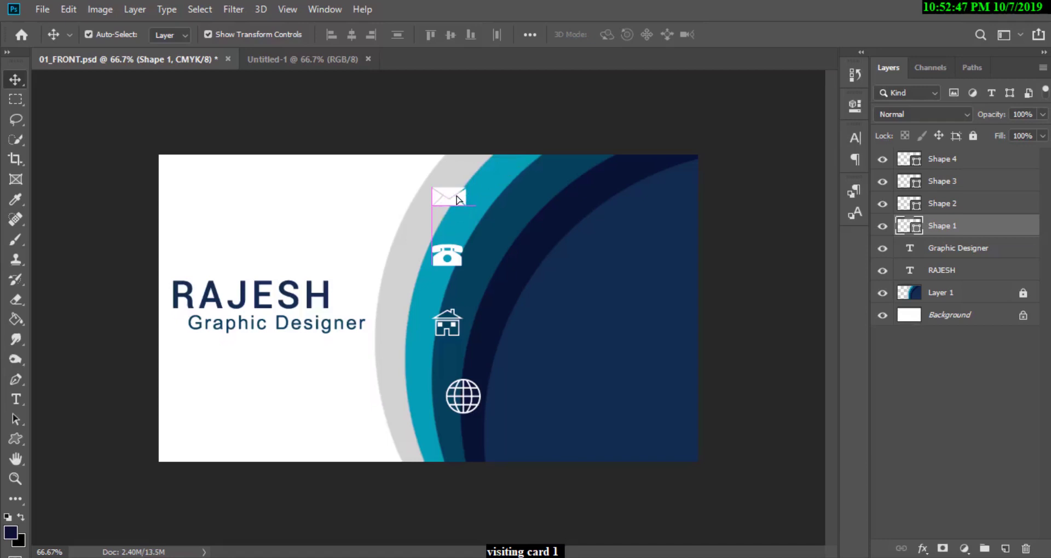
left_click(720, 322)
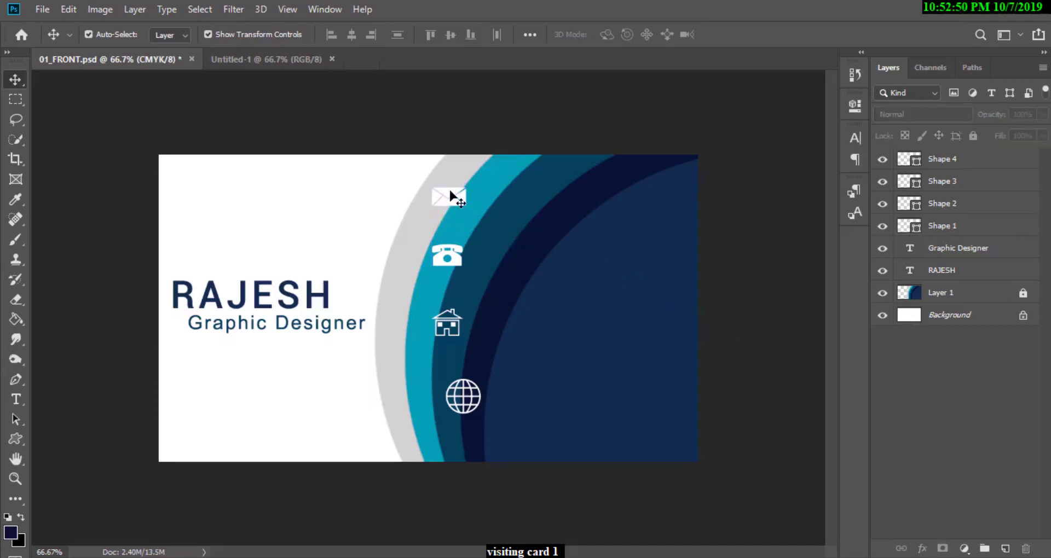
left_click_drag(450, 194, 480, 196)
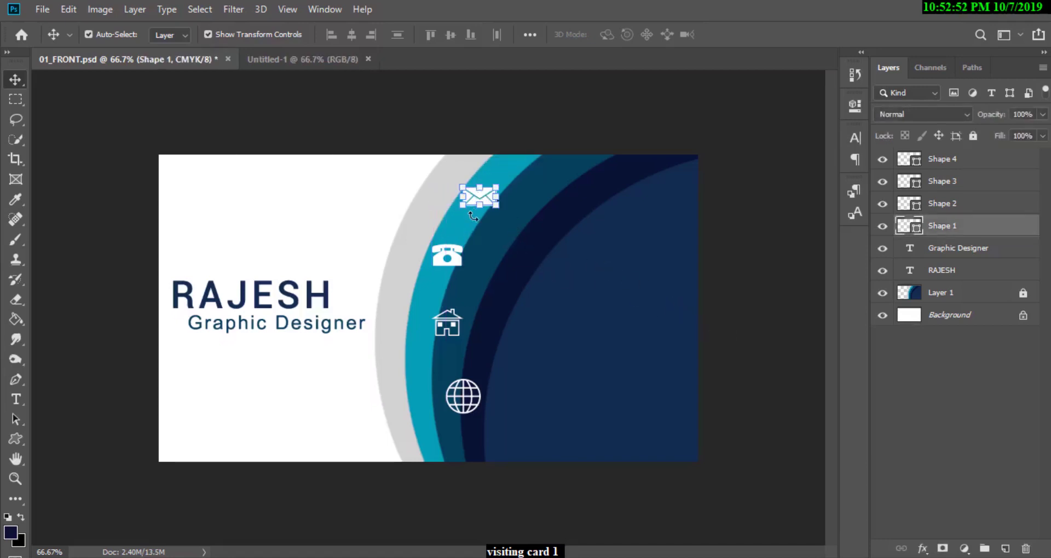
Step: Nudge the phone icon two steps to the right
left_click(452, 257)
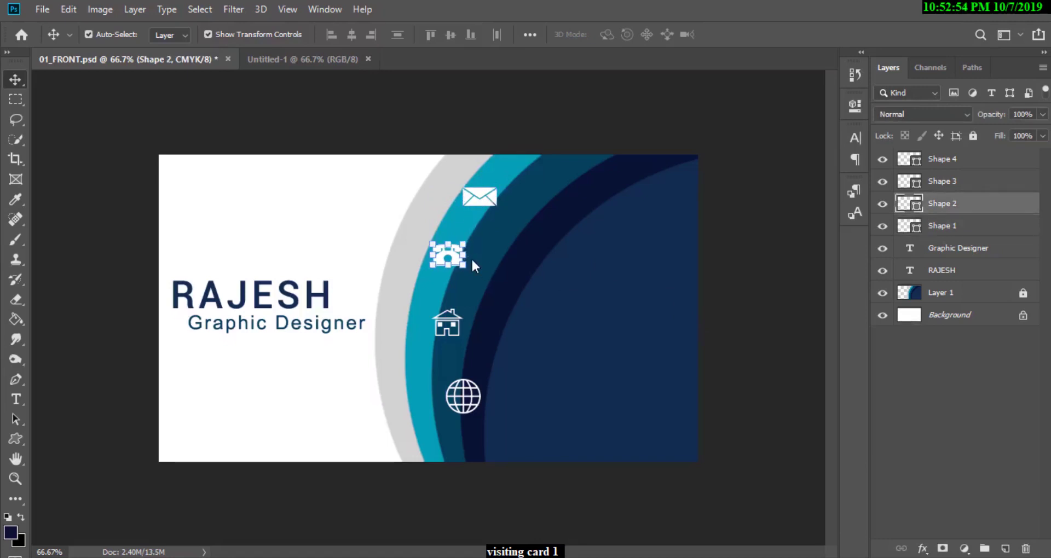
key("Right")
key("Right")
key("Right")
key("Right")
key("Right")
key("Right")
key("Right")
key("Right")
key("Right")
key("Right")
key("Right")
key("Right")
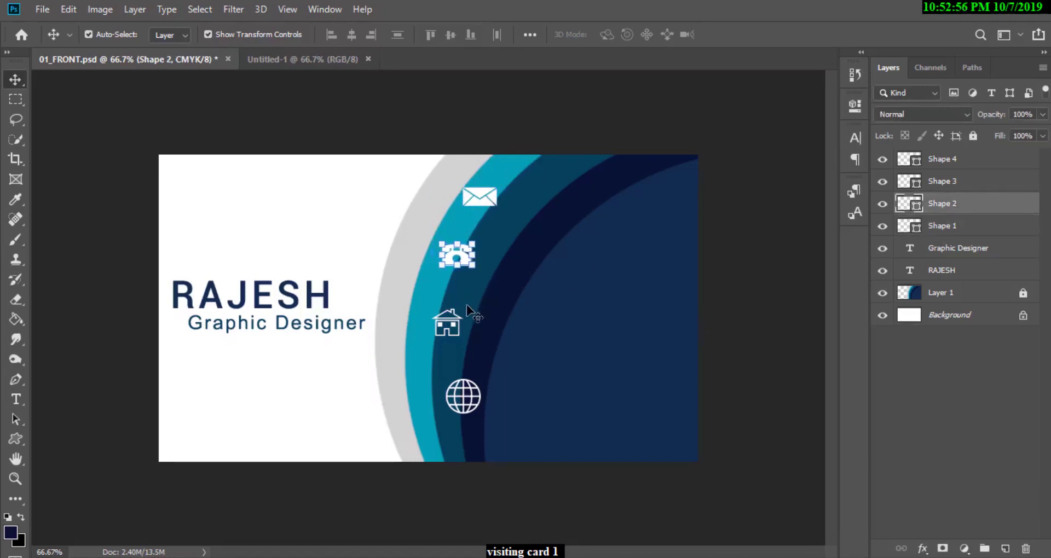
key("Right")
key("Right")
key("Right")
key("Right")
key("Right")
key("Right")
left_click(464, 331)
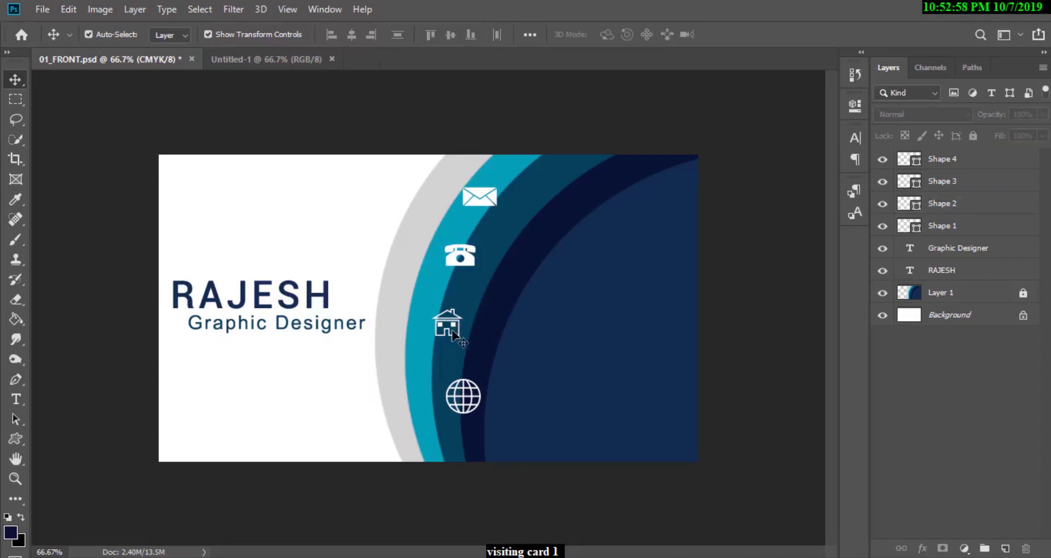
left_click(456, 327)
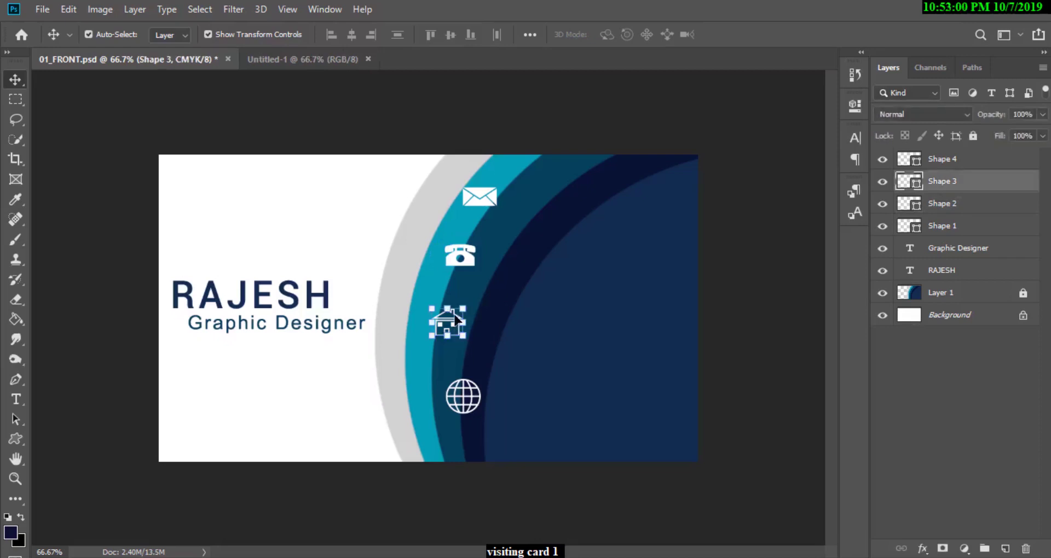
left_click(471, 403)
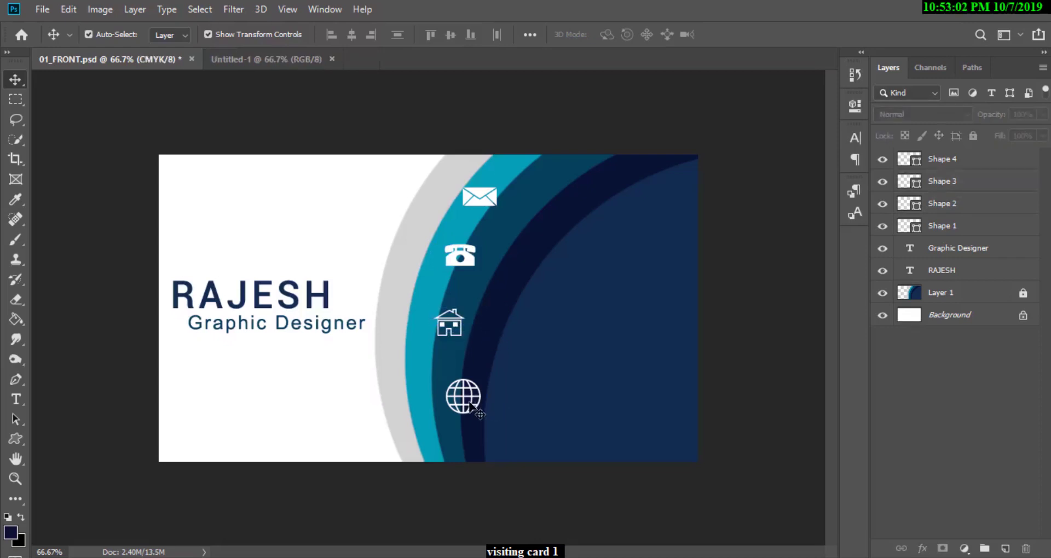
Step: Shift the globe icon slightly left and shrink it to about 85%
left_click_drag(472, 404, 468, 403)
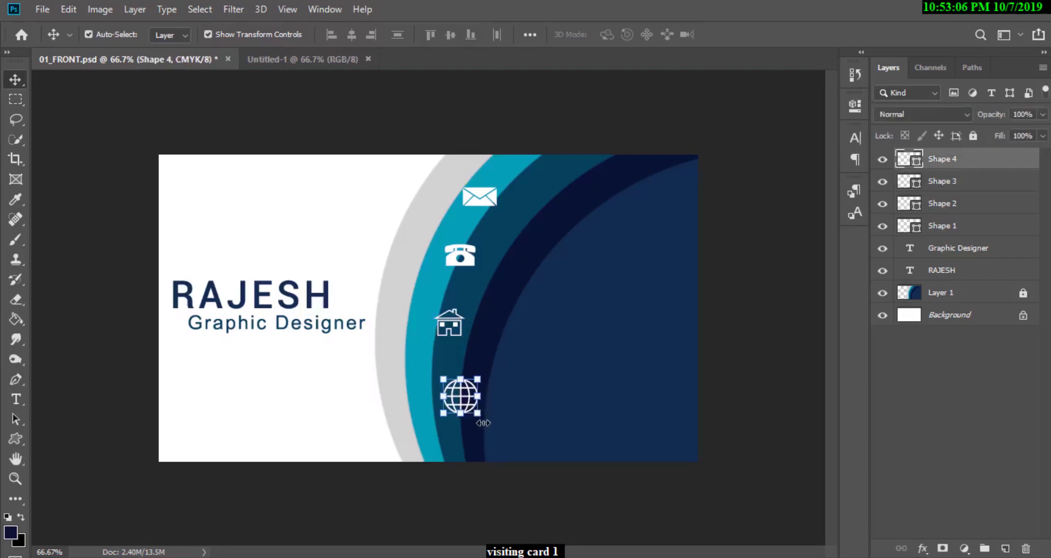
left_click_drag(480, 416, 476, 413)
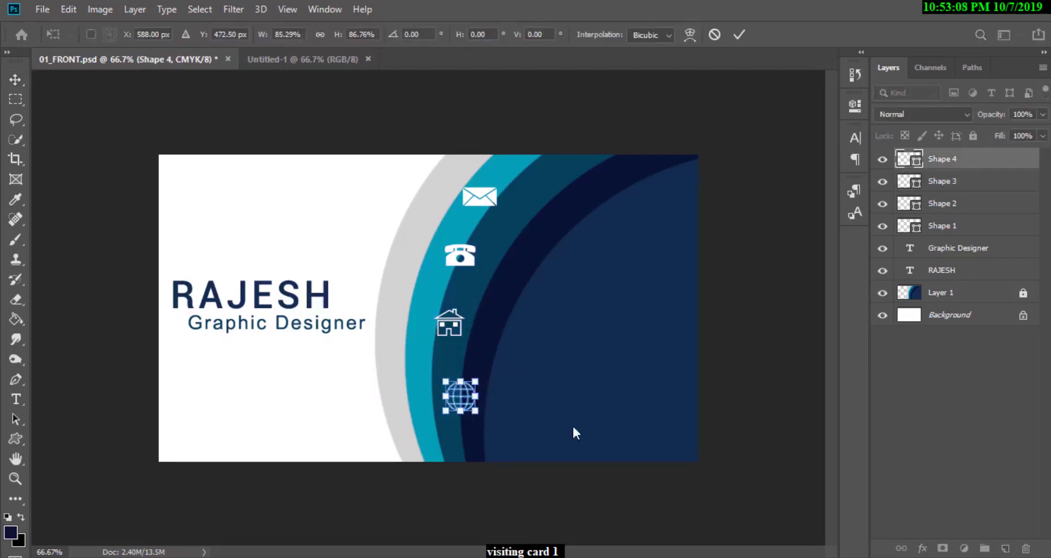
key("Return")
left_click(757, 366)
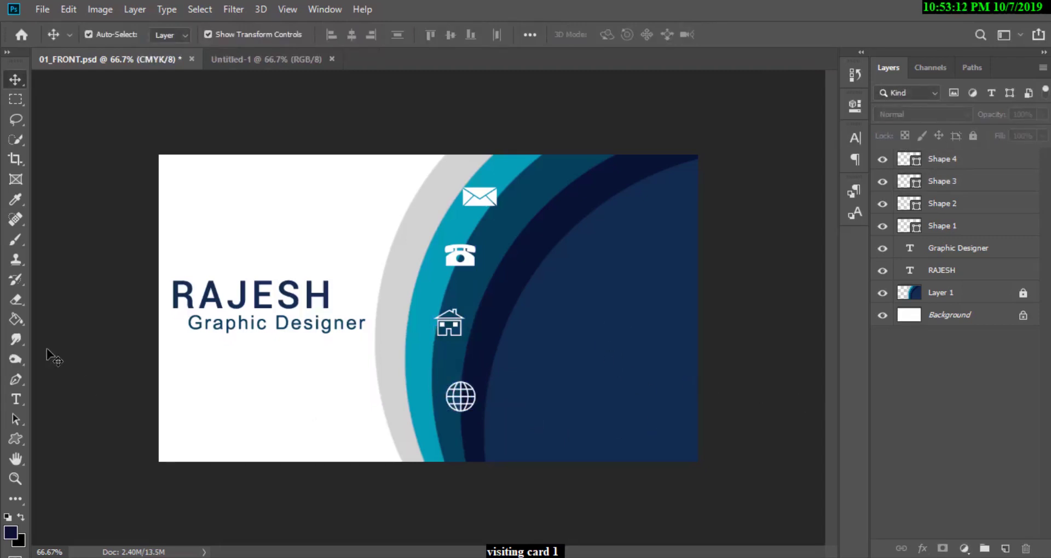
Step: Replace the placeholder text beside the envelope with the cardholder's e-mail address
left_click(17, 398)
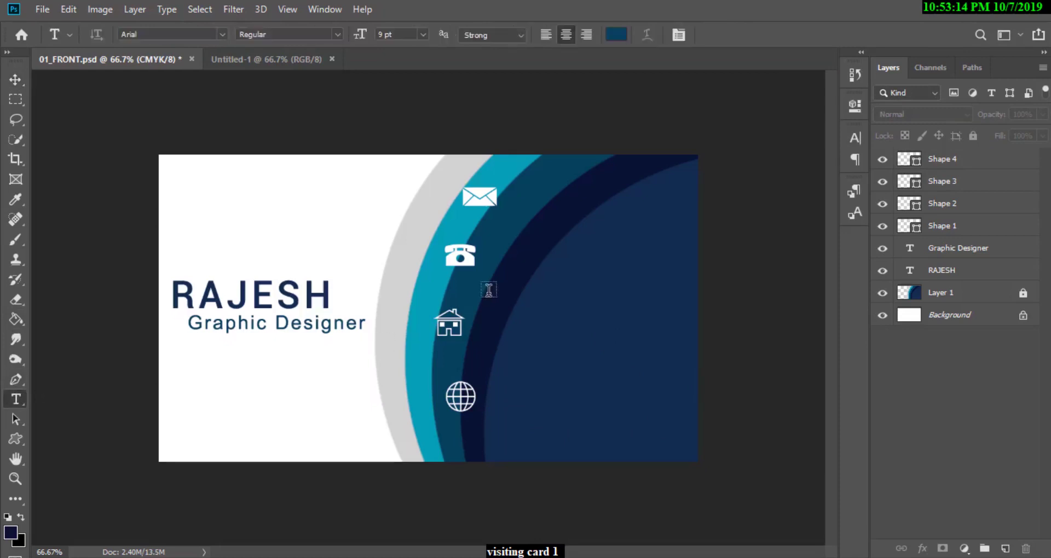
left_click(524, 195)
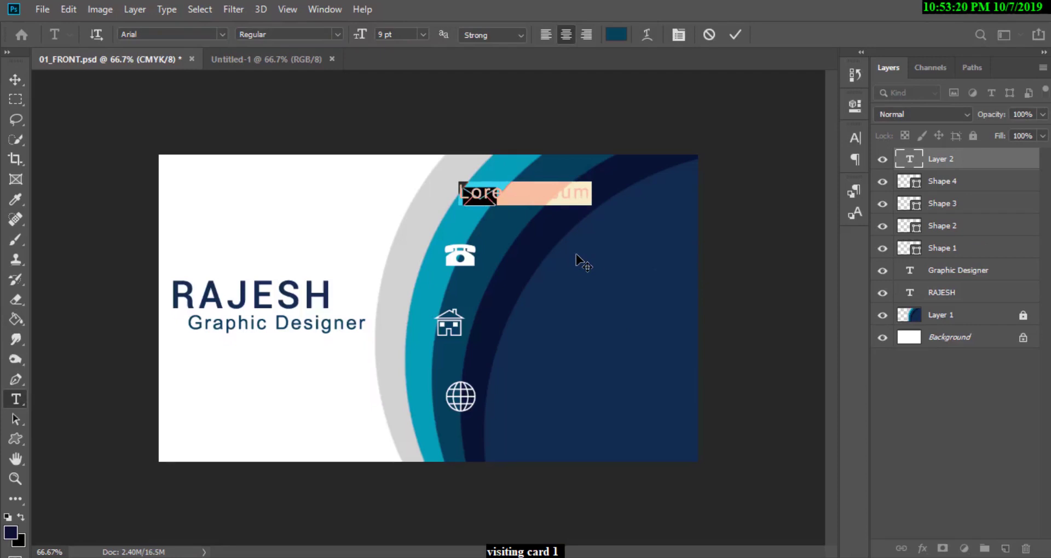
key("BackSpace")
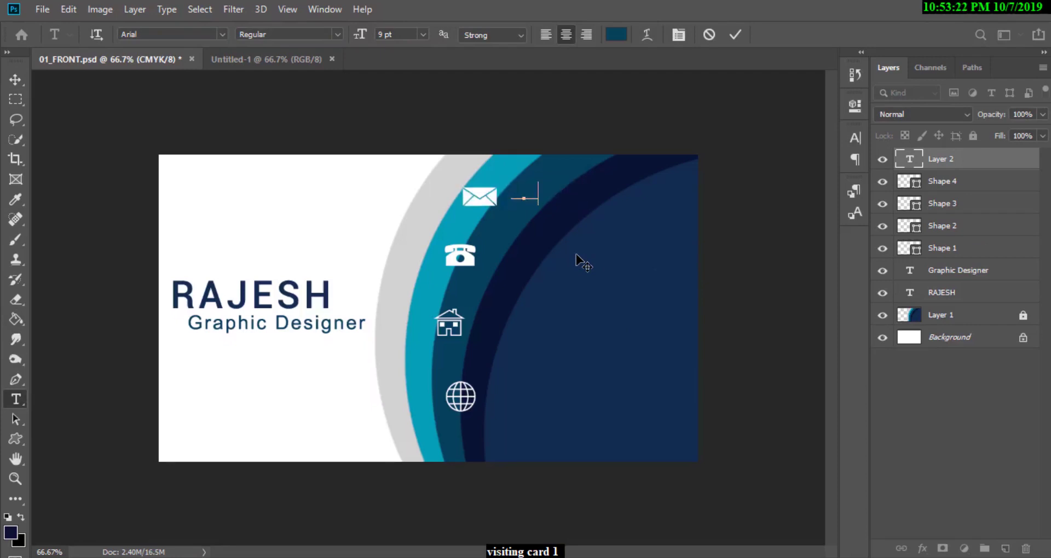
key("ctrl+v")
type("ail.com")
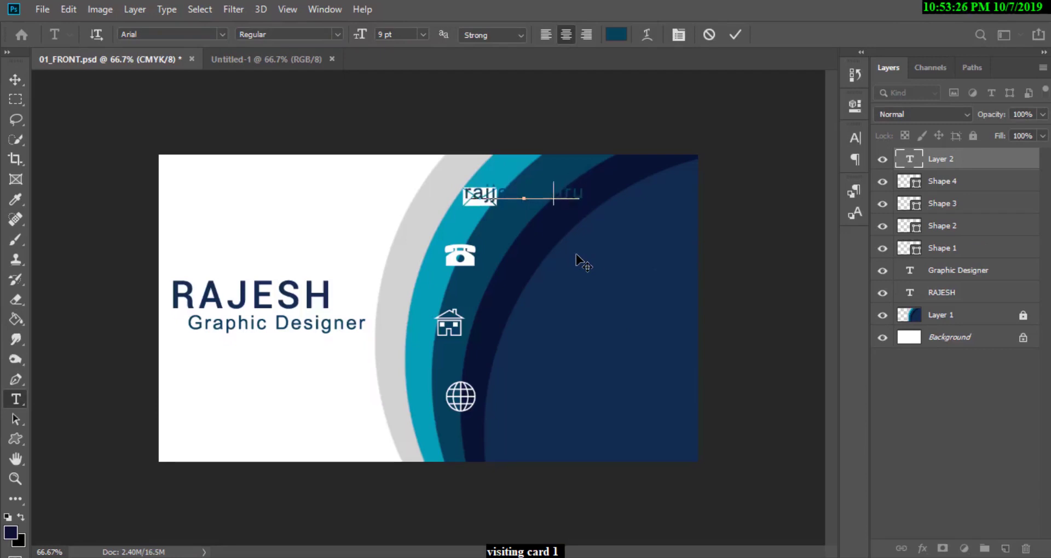
key("ctrl+a")
key("BackSpace")
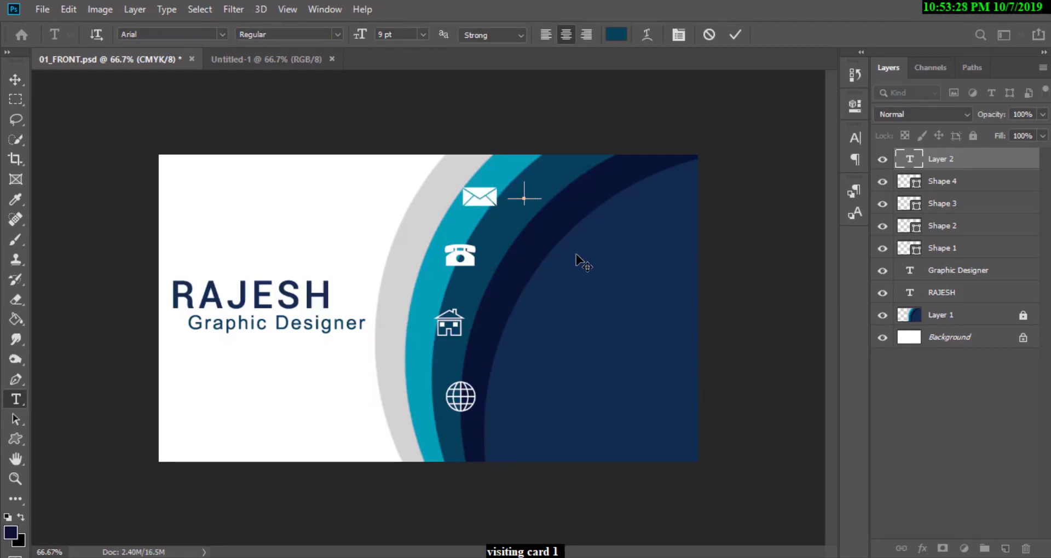
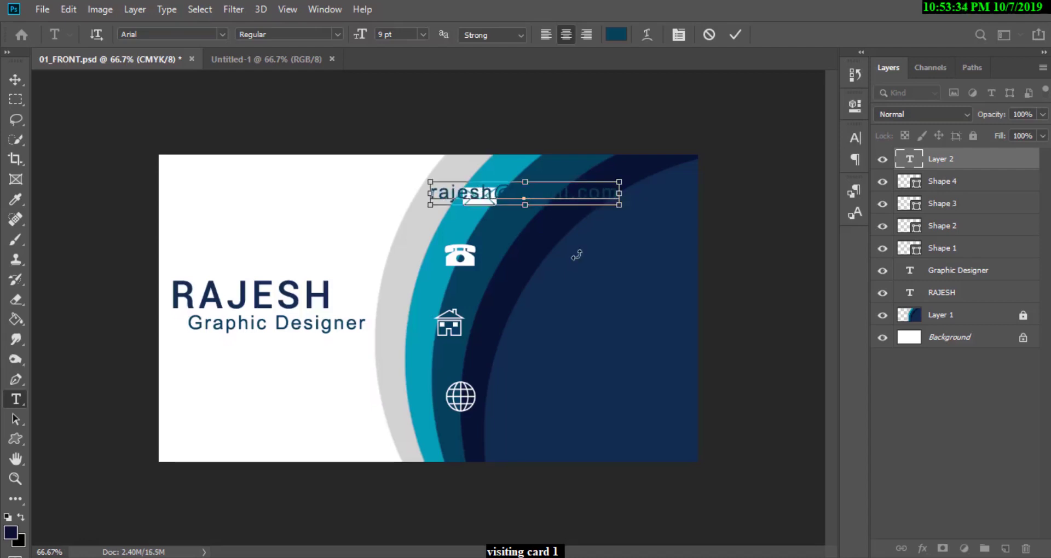
key("ctrl+a")
Step: Make the e-mail text white at 7 pt and commit it
left_click(615, 34)
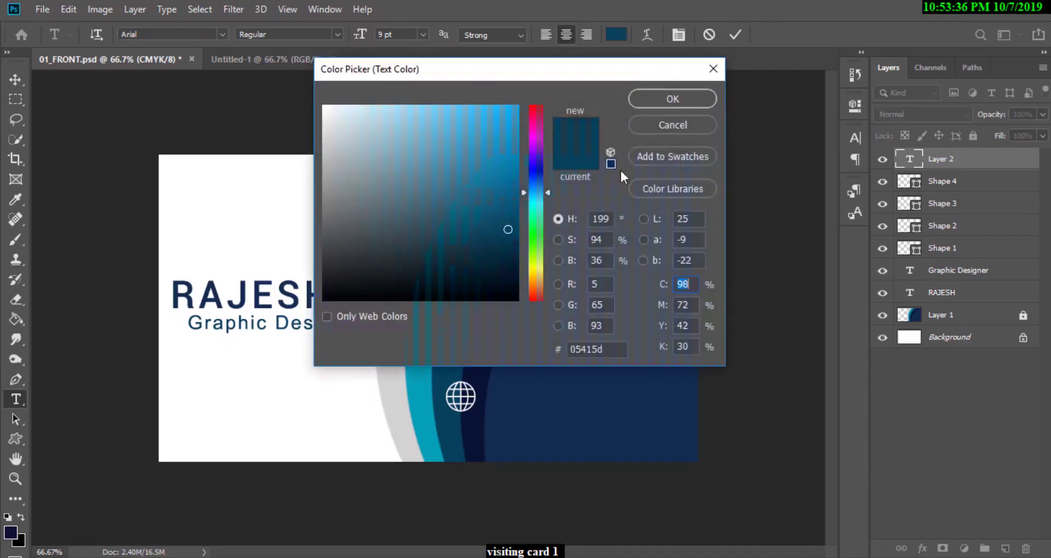
left_click(323, 107)
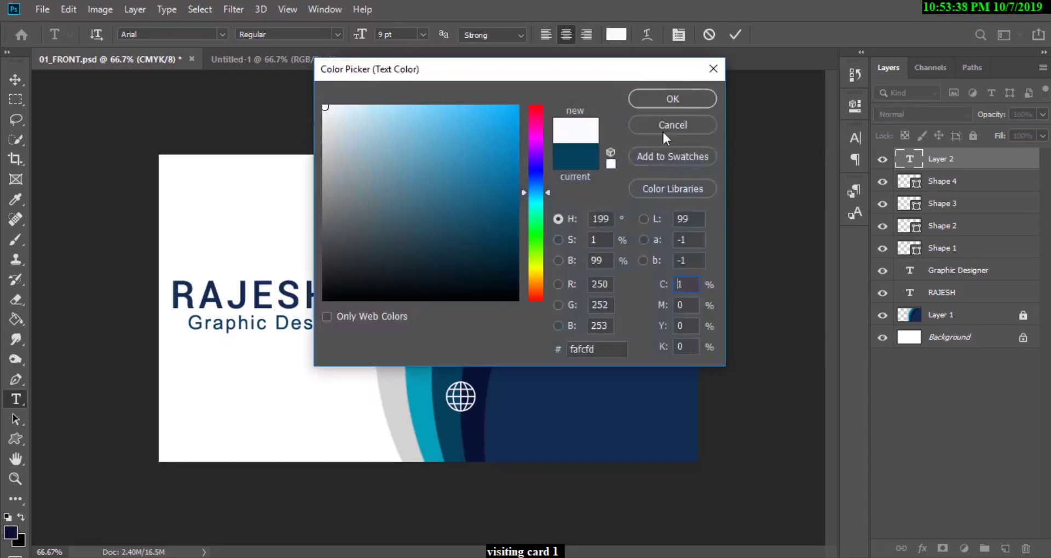
left_click(672, 98)
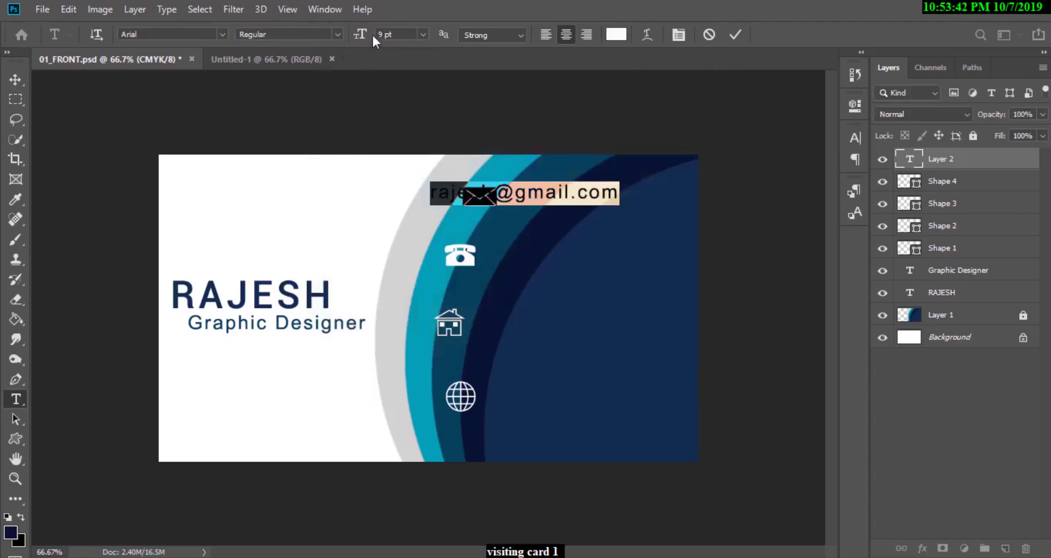
left_click_drag(363, 39, 357, 39)
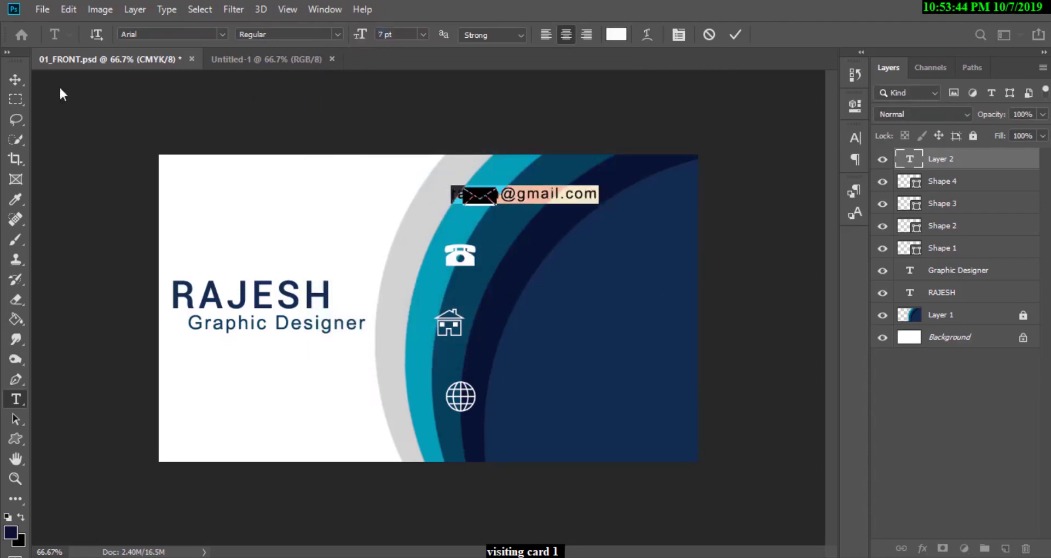
type("rajesh")
left_click(8, 81)
Step: Duplicate the e-mail line beside the phone, house and globe icons
mouse_move(564, 198)
left_mouse_down()
mouse_move(625, 200)
mouse_move(625, 322)
left_mouse_up()
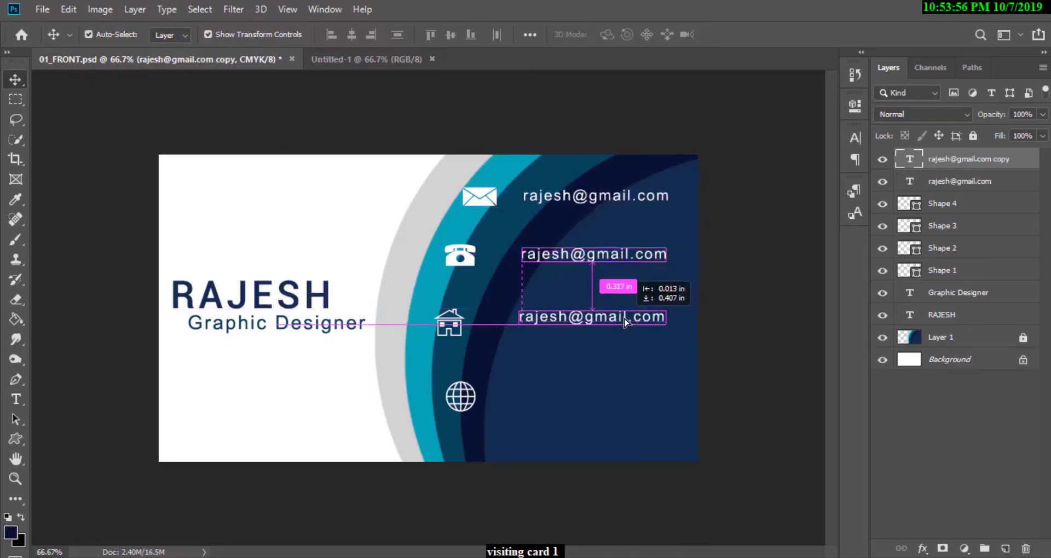
left_click_drag(626, 322, 619, 403)
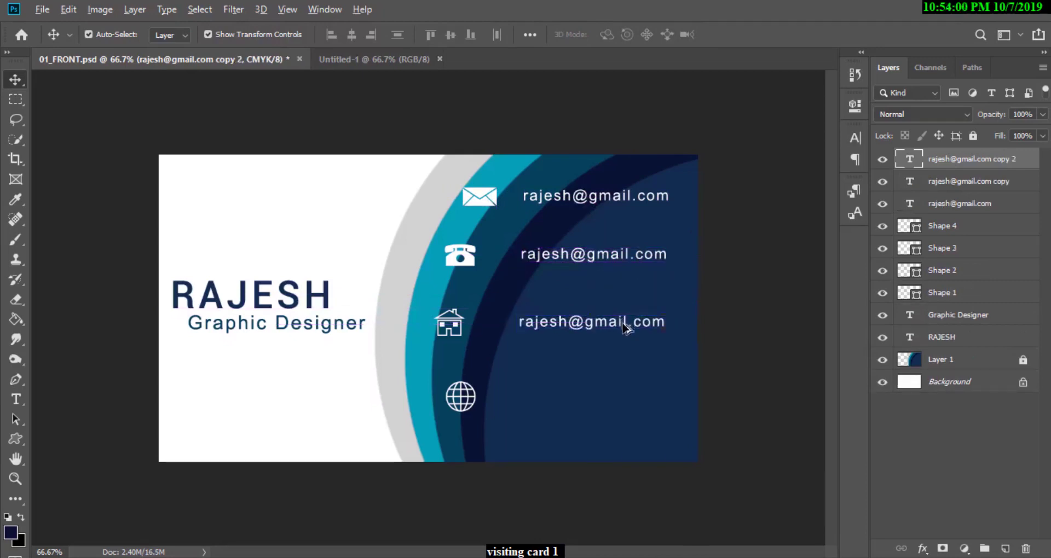
left_click(579, 254)
Step: Replace the phone-row copy with a placeholder phone number and commit it
key("t")
triple_click(578, 255)
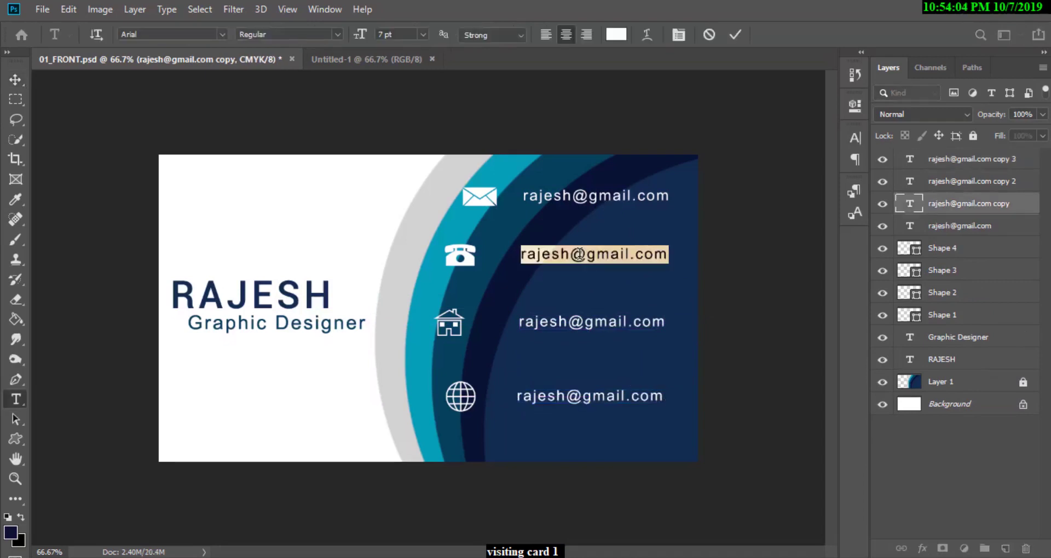
type("12345")
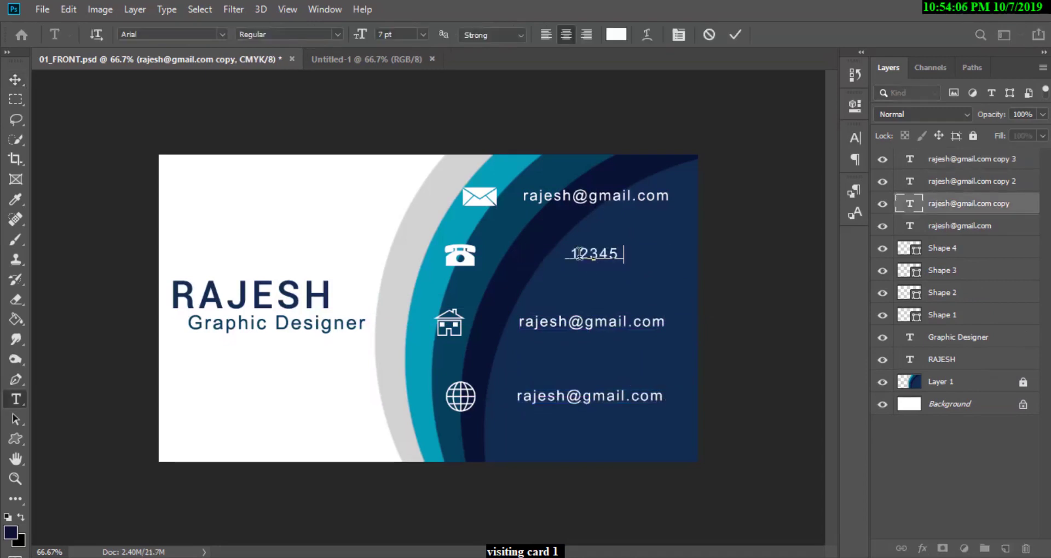
type("67 8")
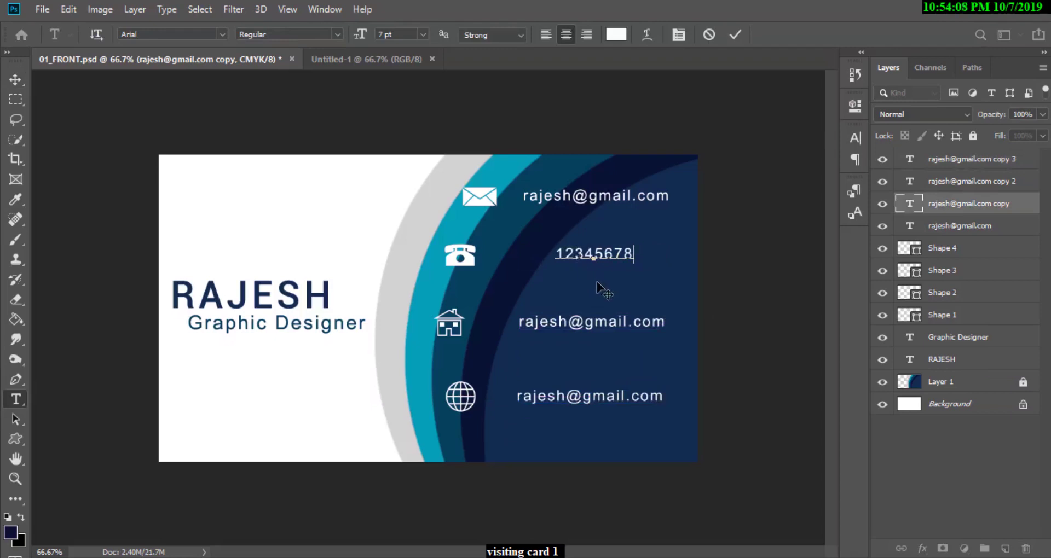
key("BackSpace")
type("9")
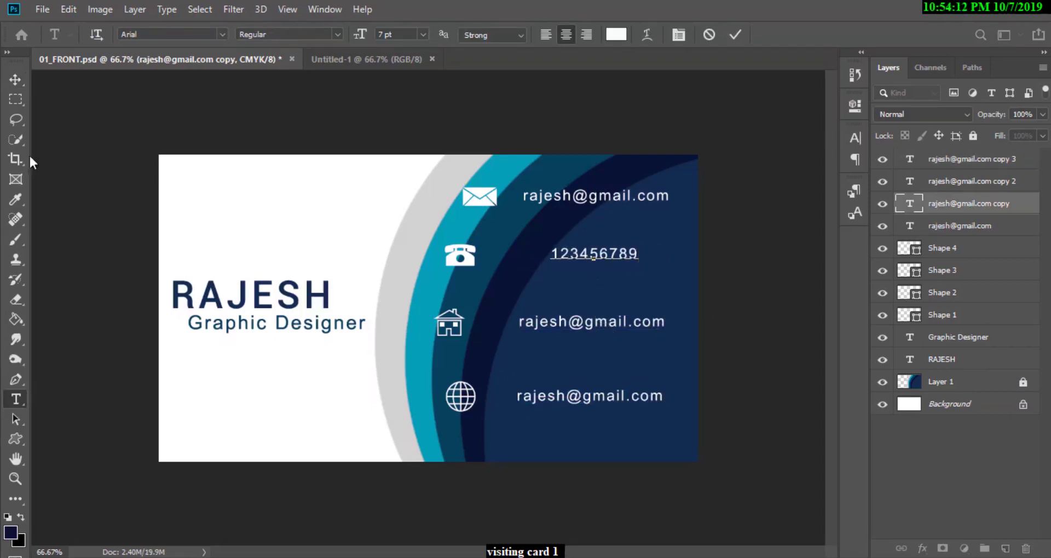
left_click(15, 80)
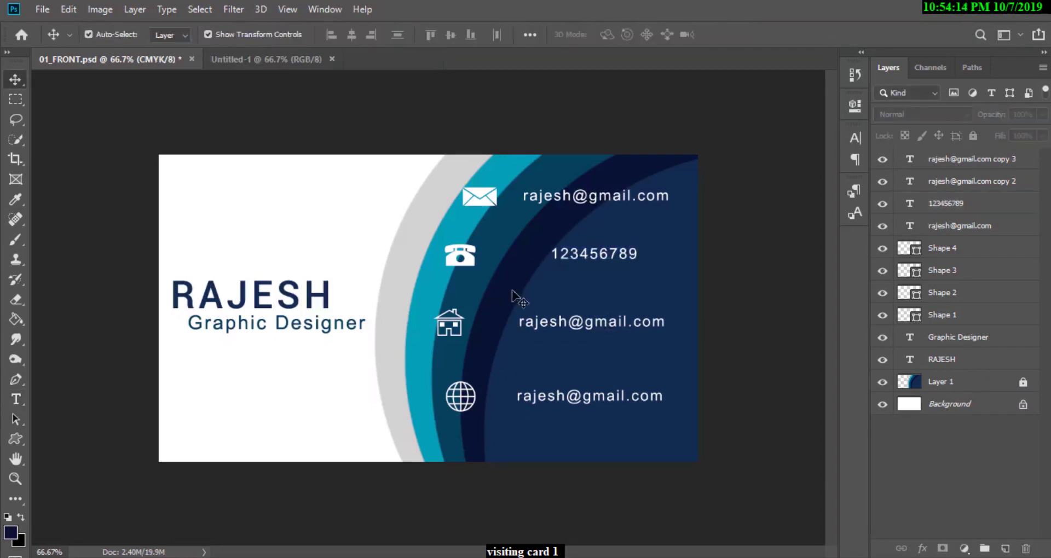
Step: Replace the house-row copy with a two-line placeholder street address and commit it
double_click(549, 323)
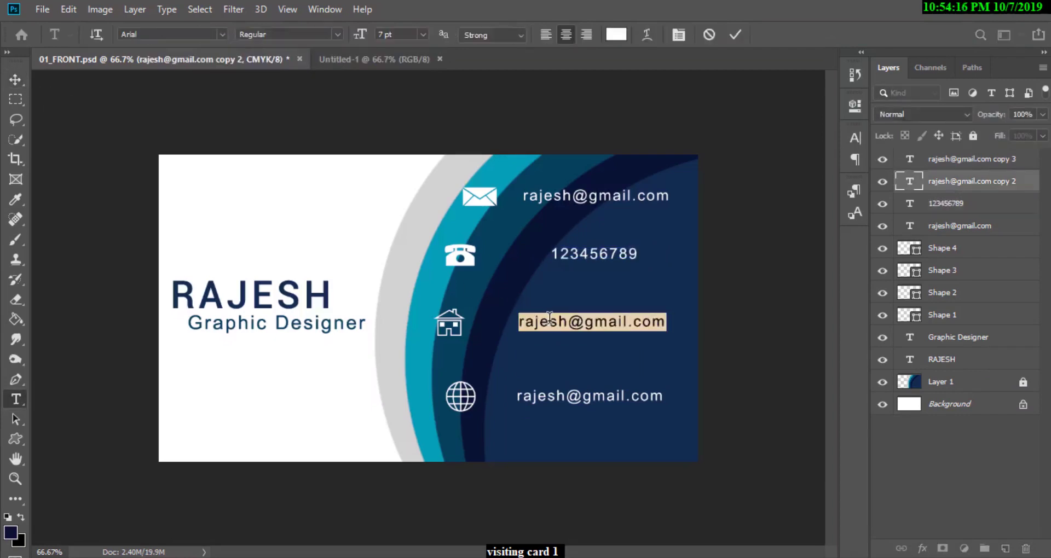
type("you")
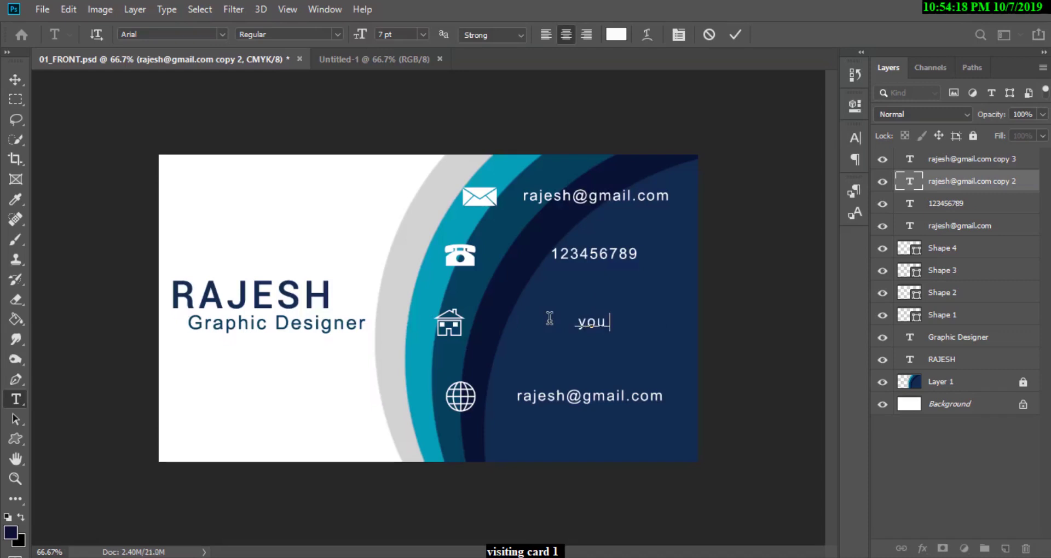
type("r str")
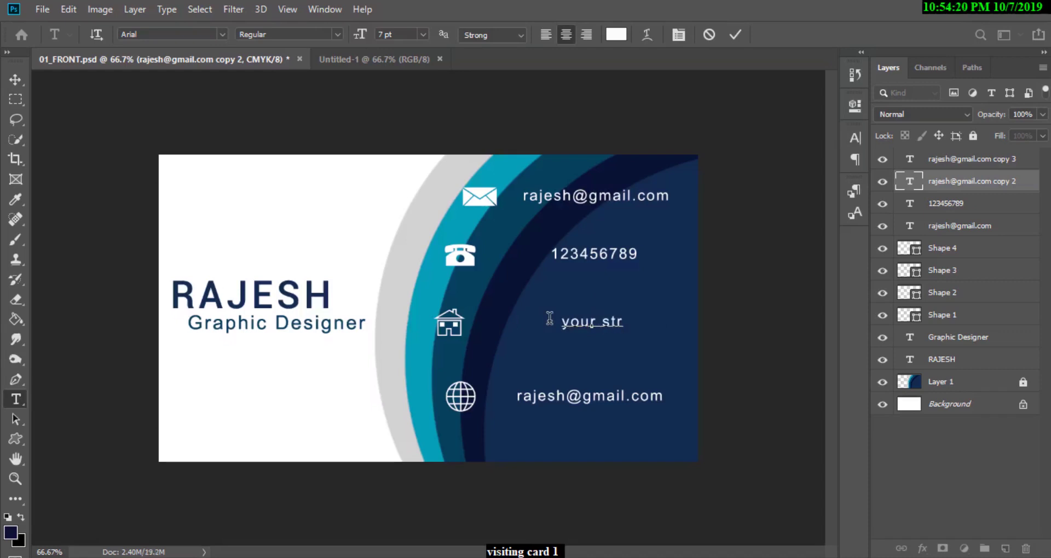
type("eet")
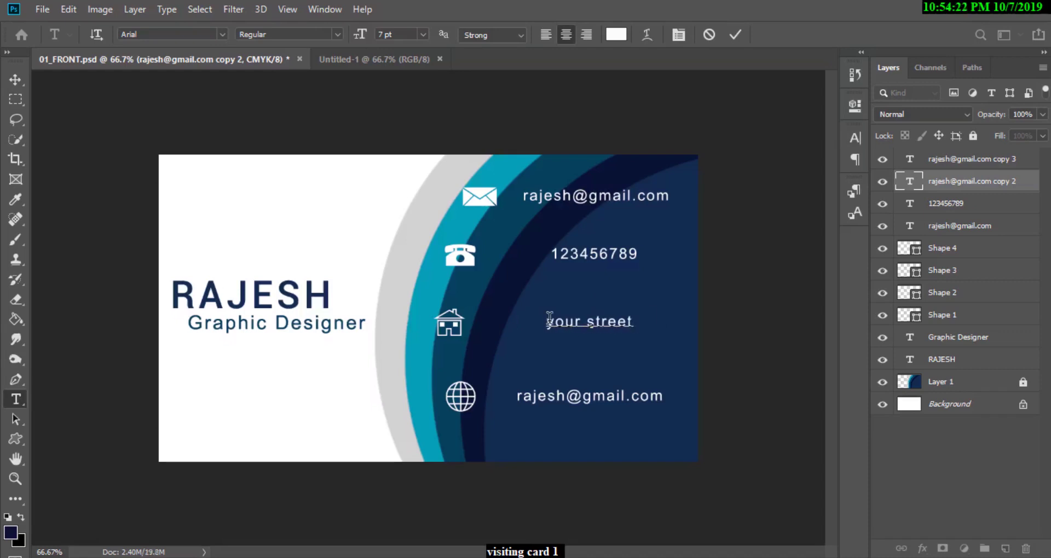
type(" and ad")
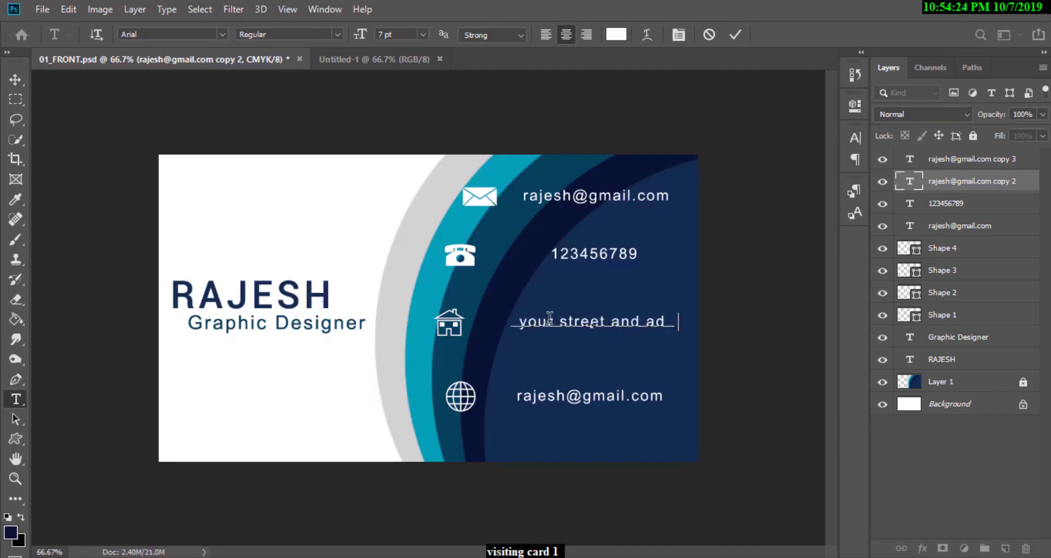
type("ress ")
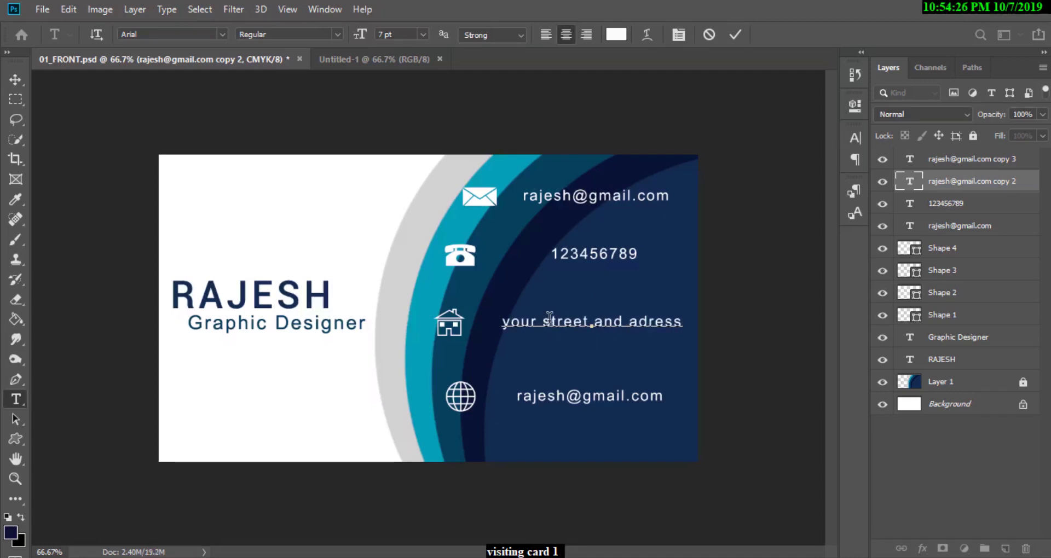
type("chennai ")
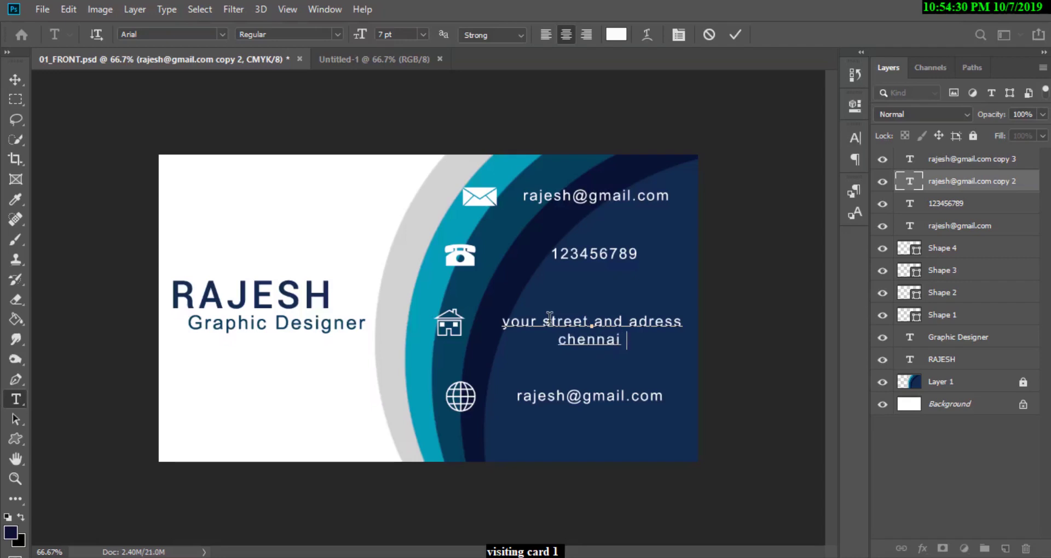
type("tamil nad")
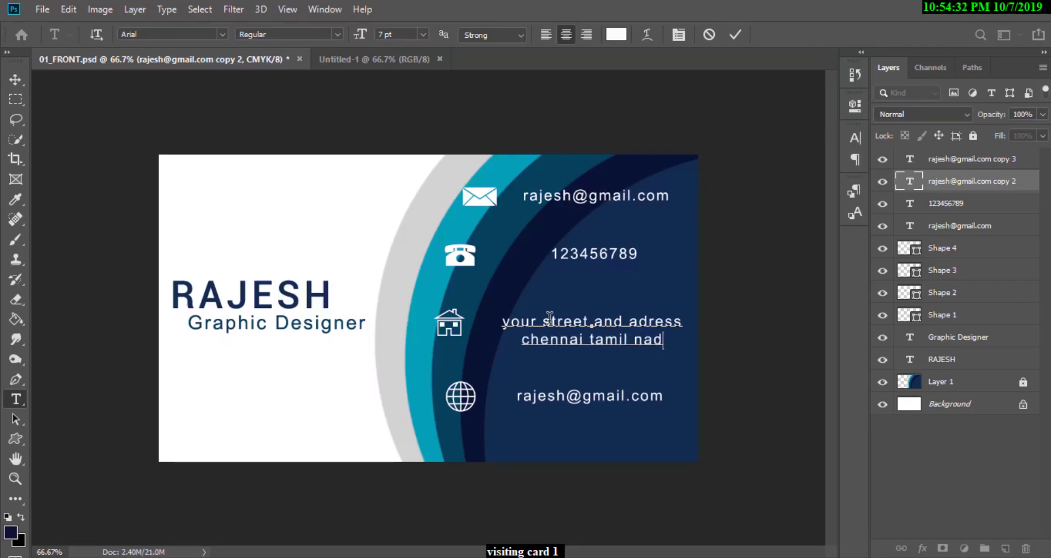
type("u")
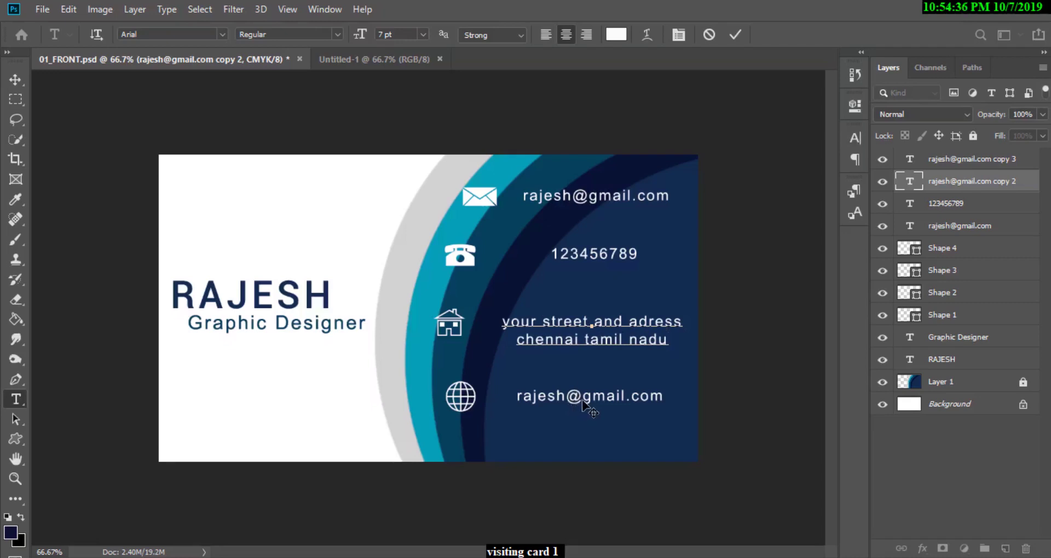
left_click(15, 79)
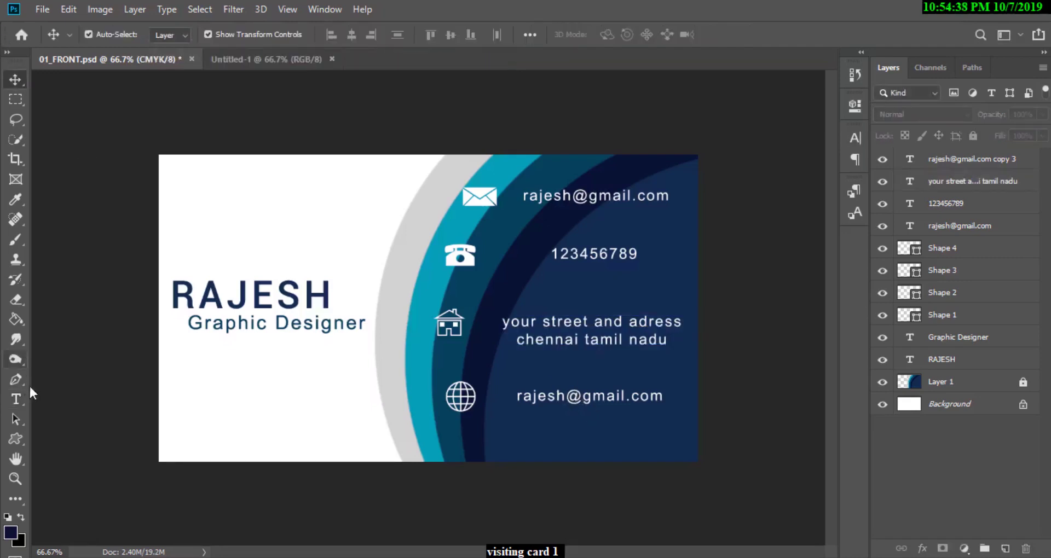
Step: Retype the globe-row copy as the website address, fixing a typo
double_click(527, 395)
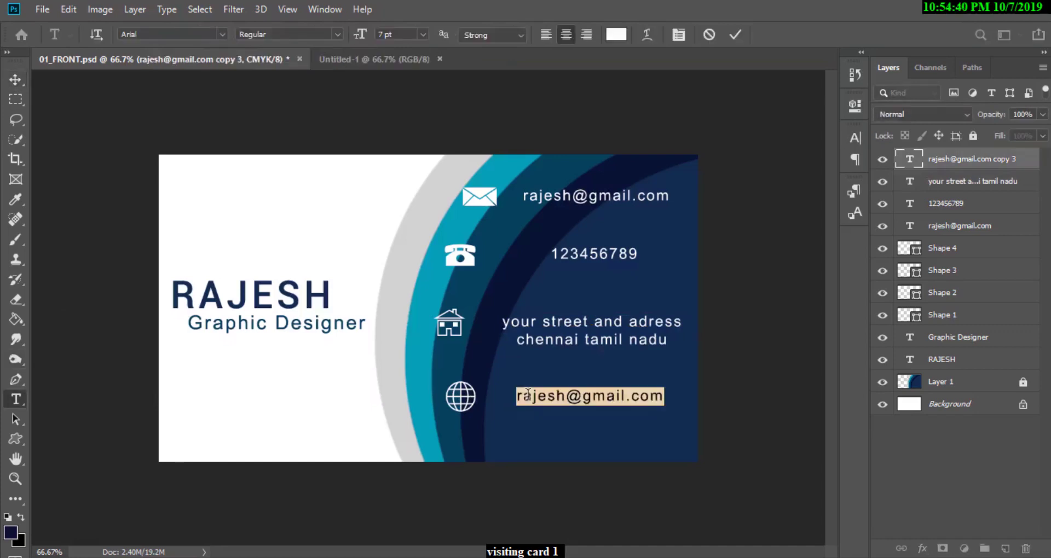
type("rjeh")
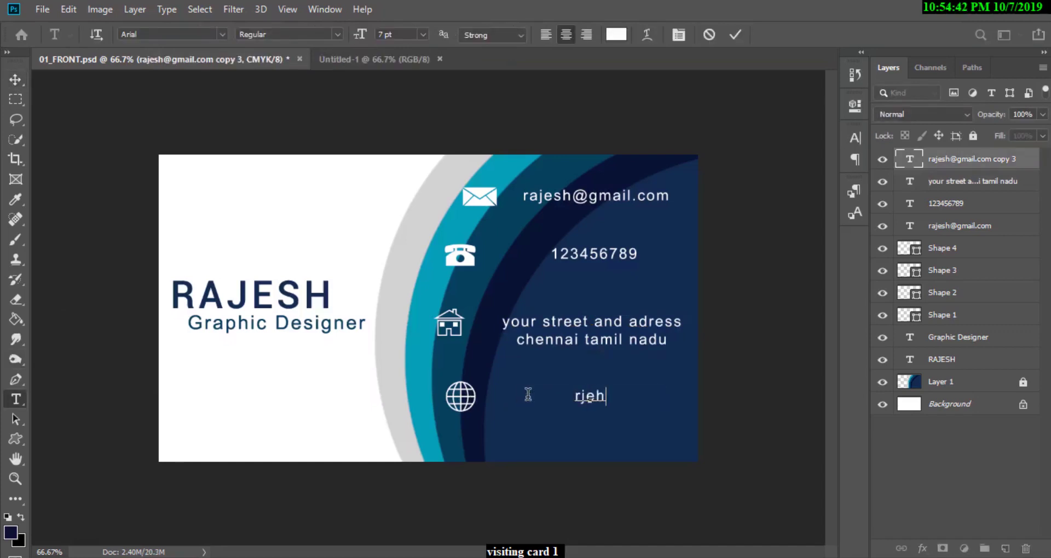
key("BackSpace")
key("BackSpace")
key("BackSpace")
type("e")
type("shgd")
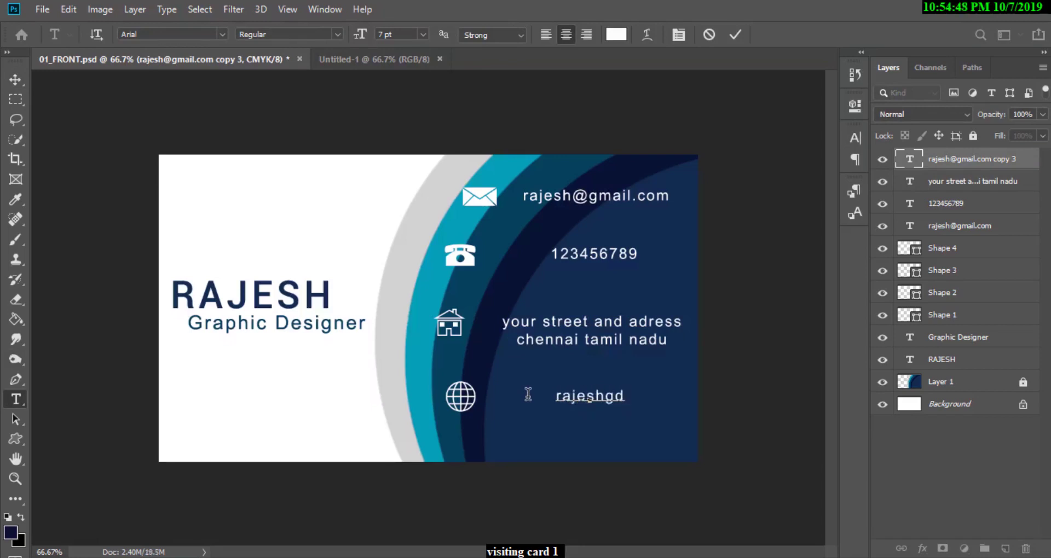
type(".com")
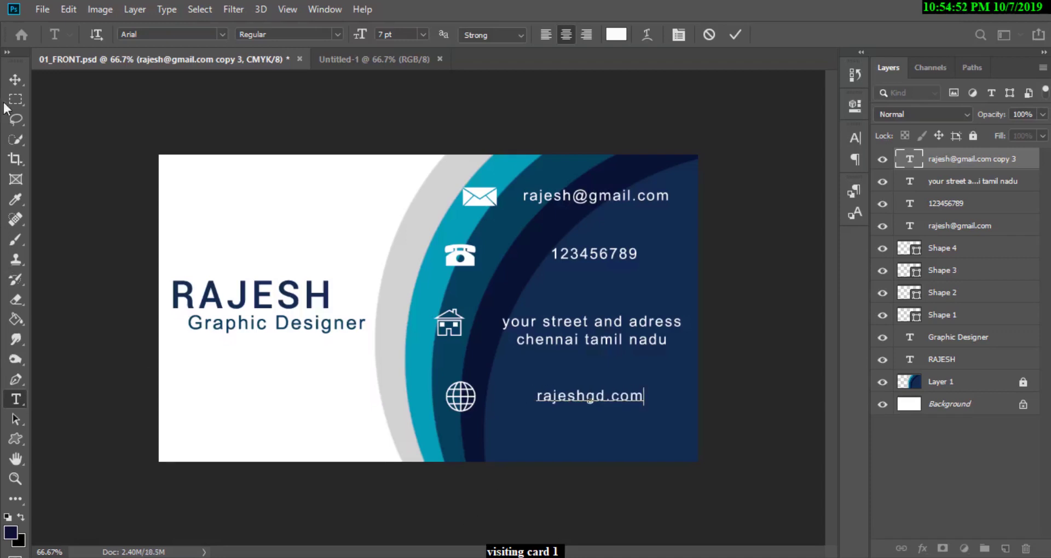
Step: Finish the website text and shift the phone, address and website lines left toward their icons
left_click(17, 81)
left_click(617, 259)
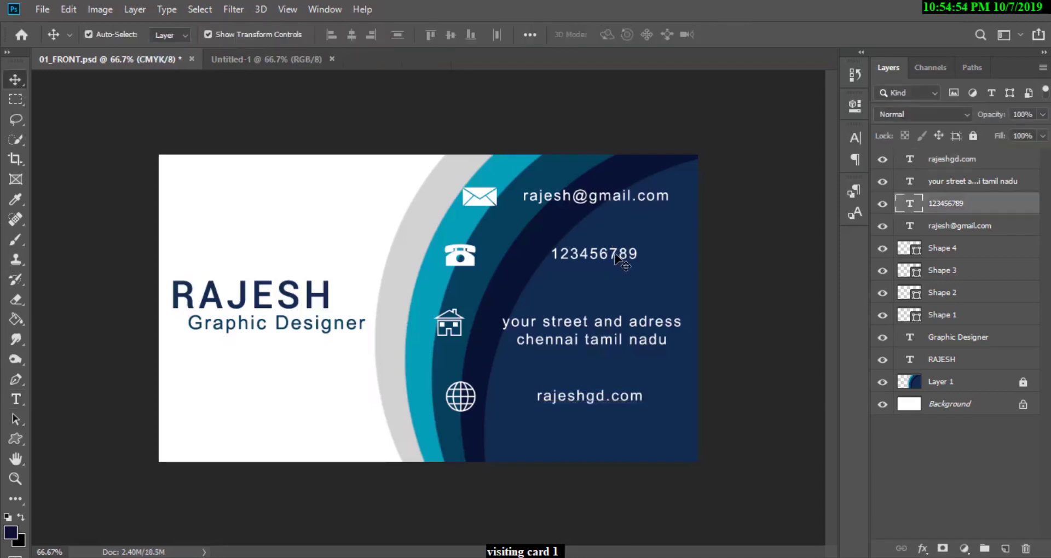
left_click_drag(617, 259, 570, 263)
left_click(622, 324)
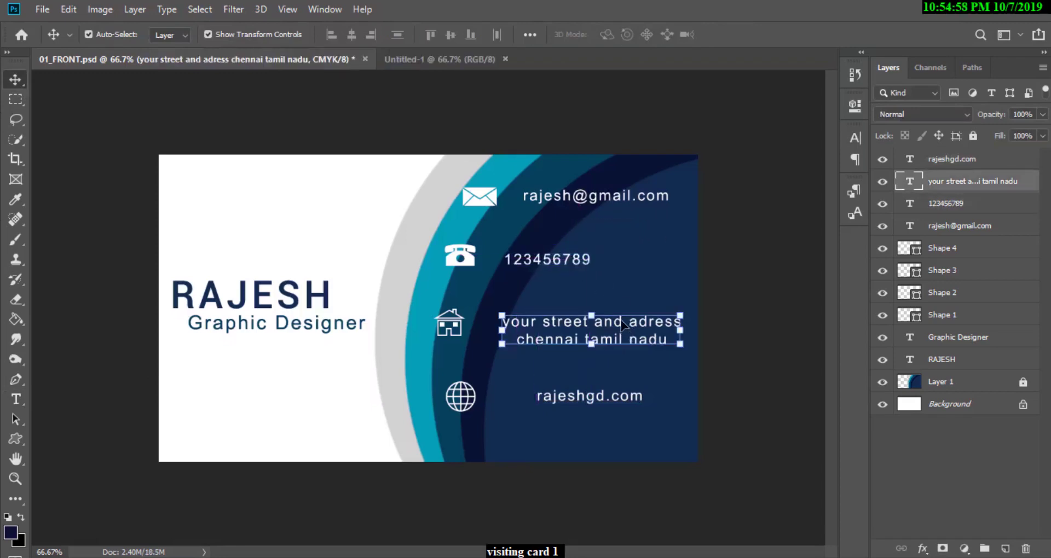
left_click_drag(622, 324, 606, 324)
left_click_drag(623, 399, 594, 400)
Step: Left-align the two address lines and place them beside the house icon
left_click(607, 342)
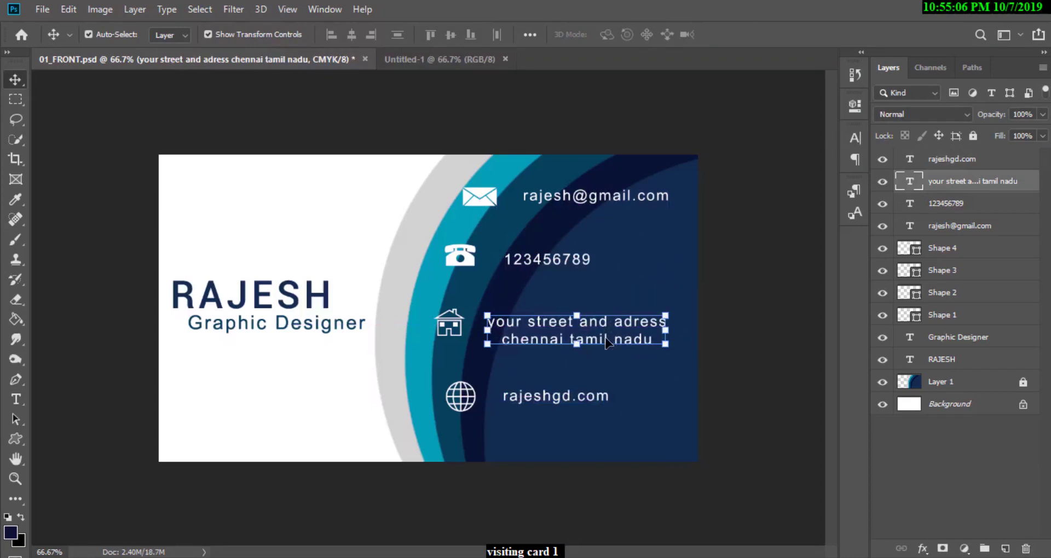
left_click(856, 138)
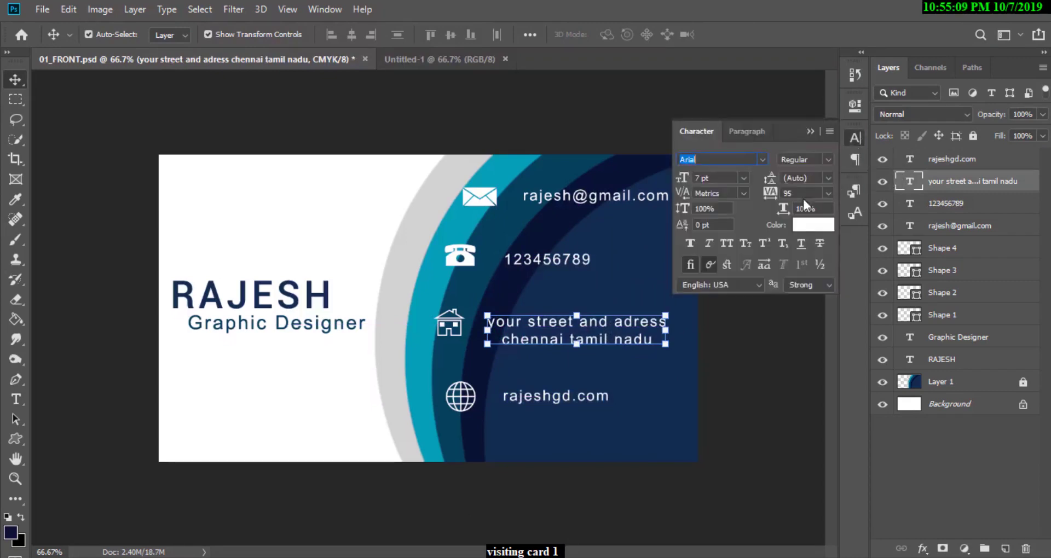
left_click(854, 159)
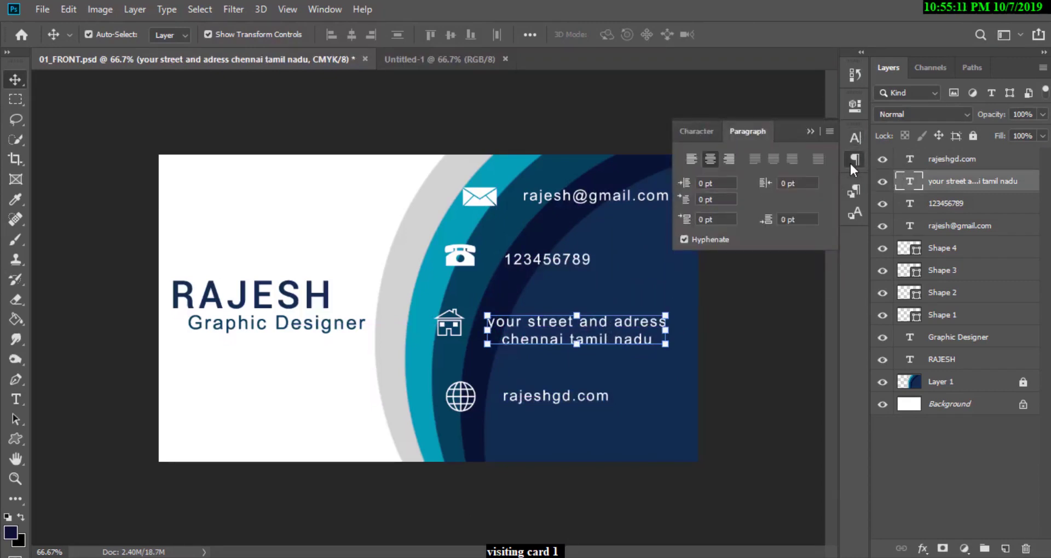
left_click(690, 162)
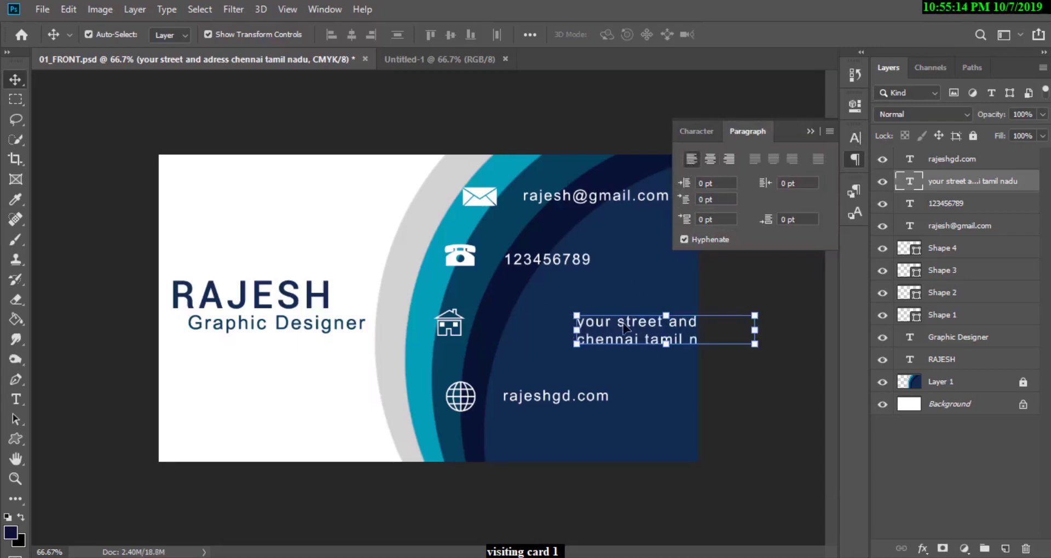
left_click_drag(624, 327, 533, 320)
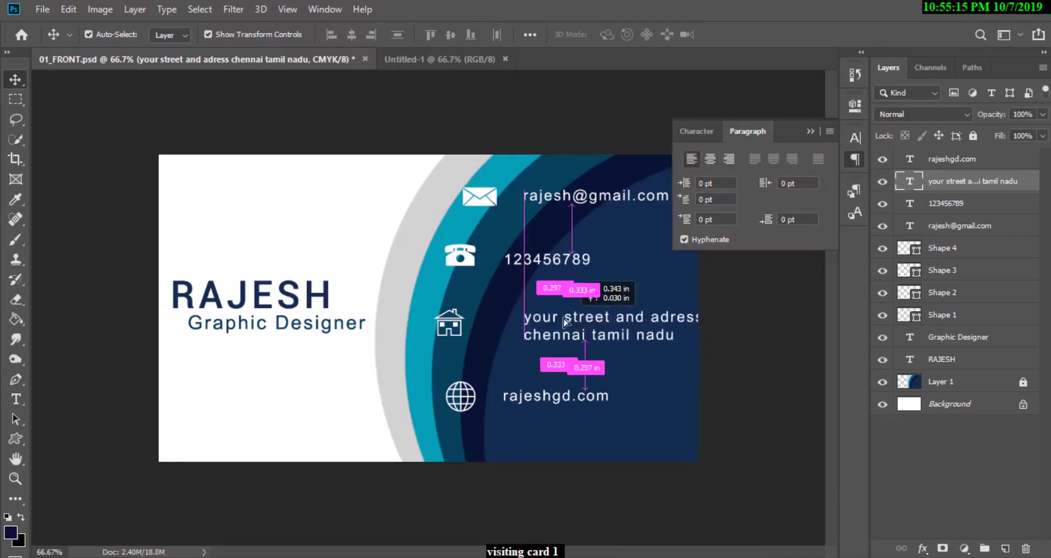
left_click(736, 369)
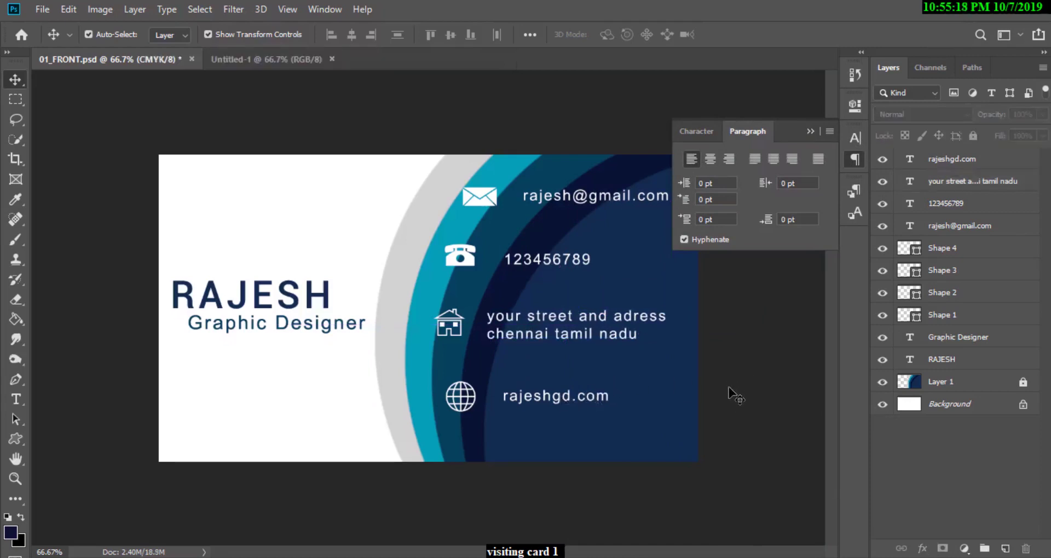
left_click(815, 131)
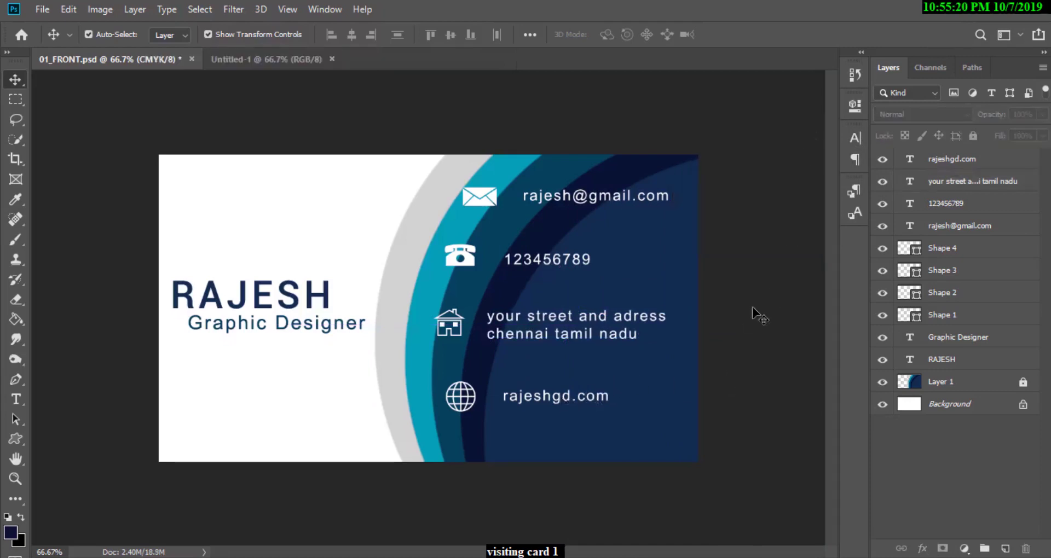
left_click_drag(164, 137, 727, 486)
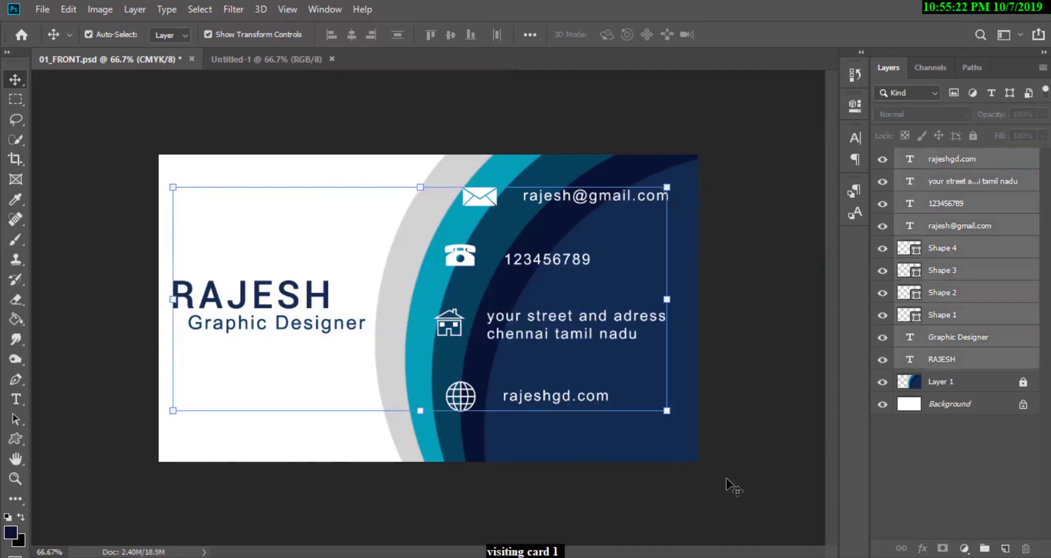
left_click(745, 320)
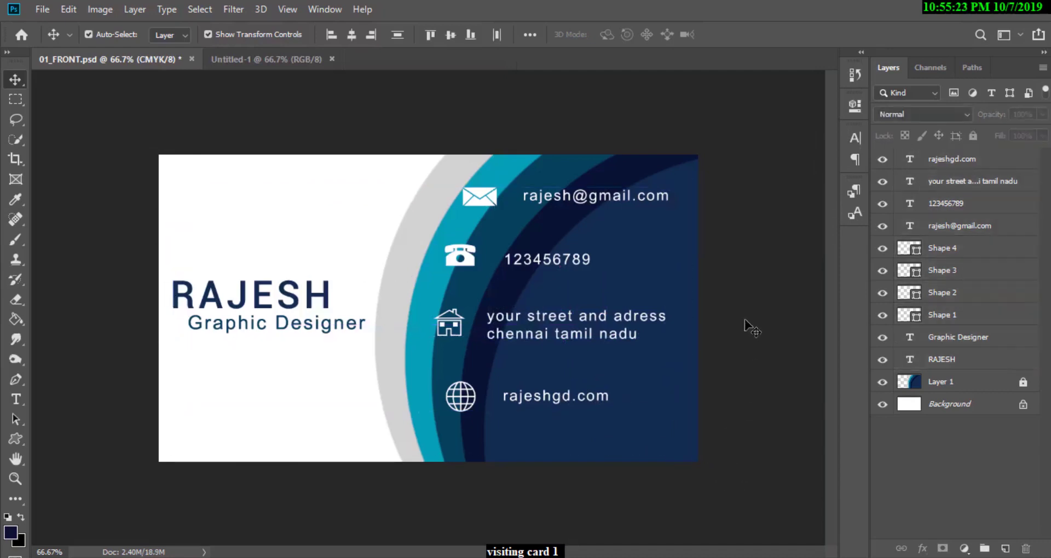
Step: Add a new layer above Background and set the foreground colour to grey c0c3c3
left_click(949, 408)
left_click(1004, 549)
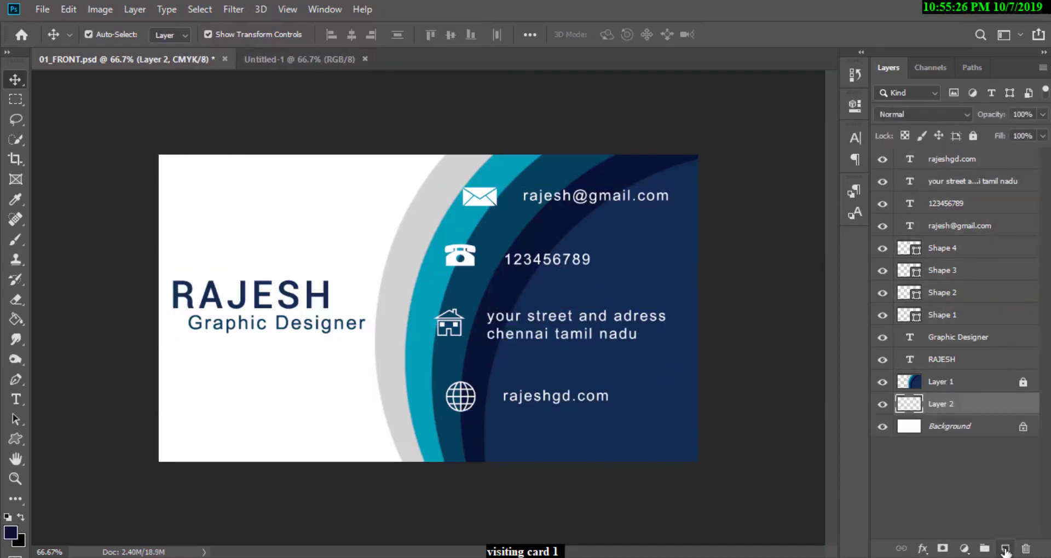
key("i")
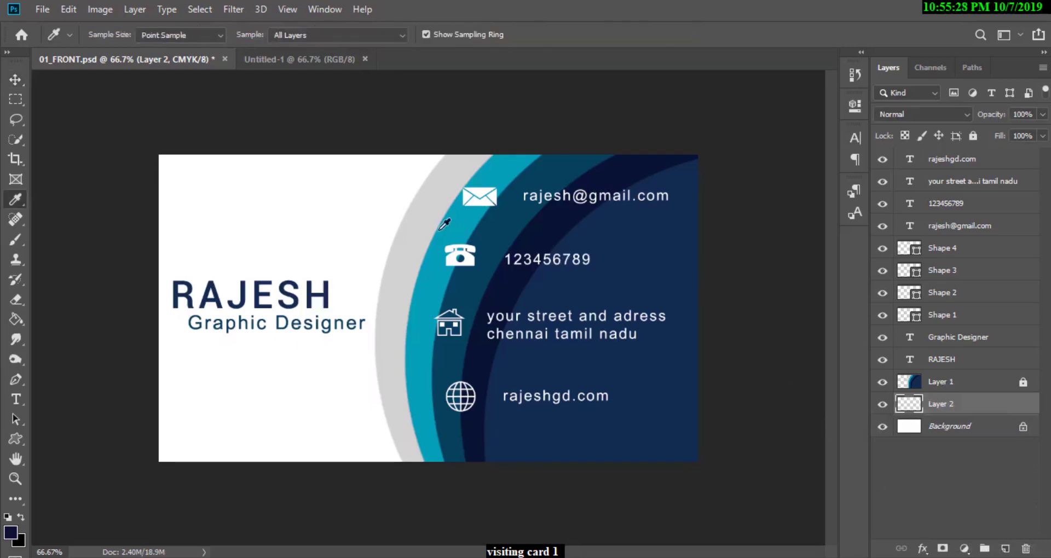
left_click(422, 223)
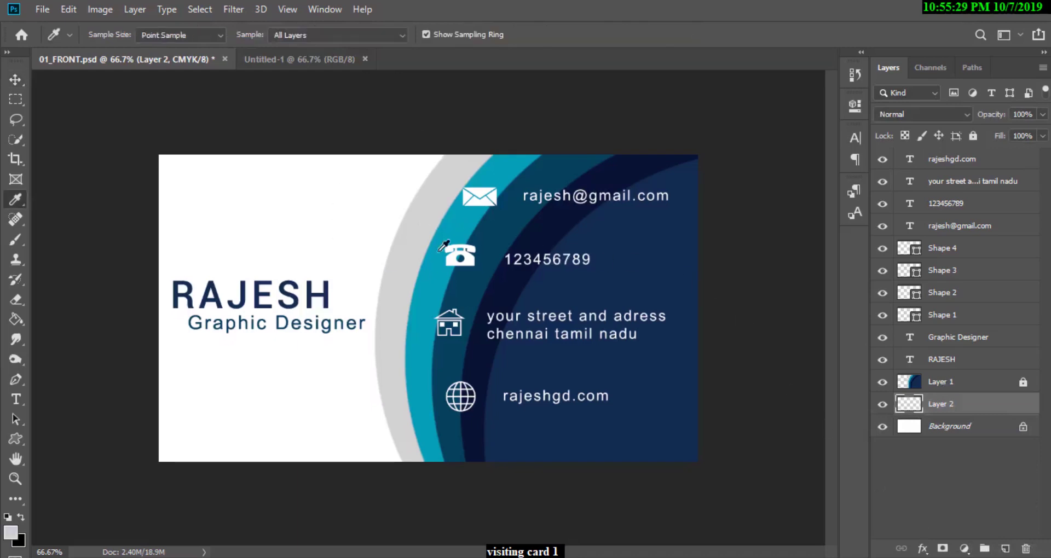
left_click(10, 530)
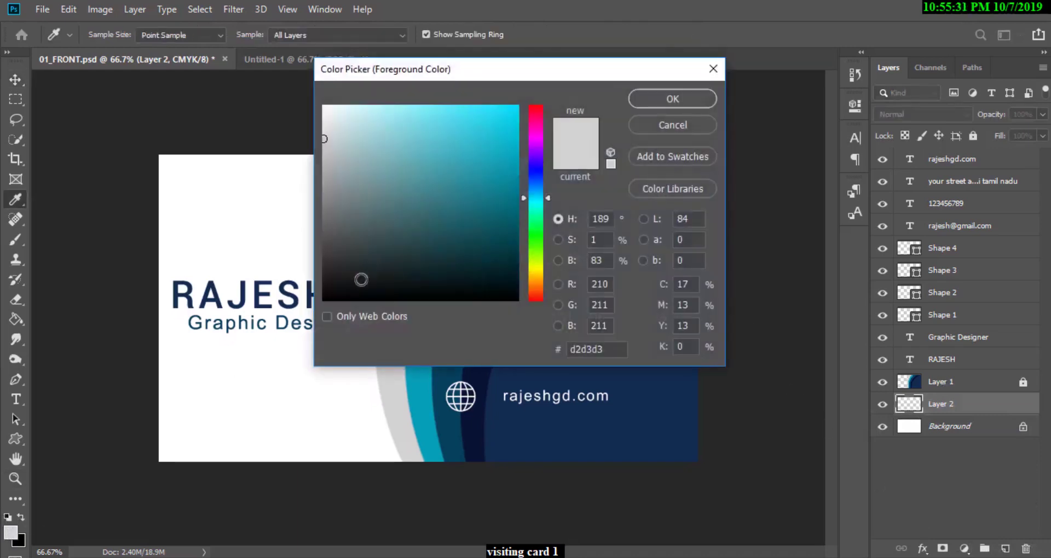
left_click(324, 151)
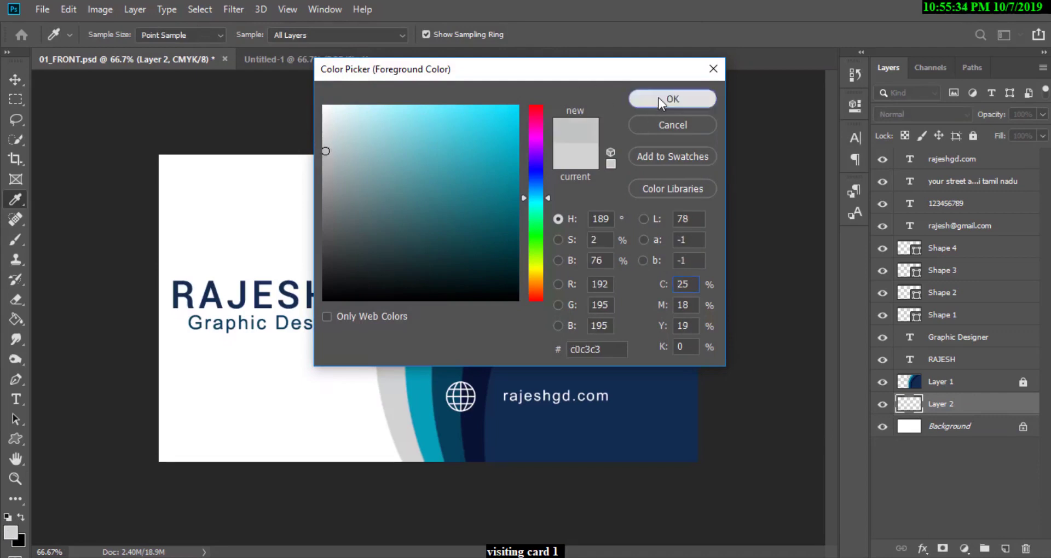
left_click(659, 98)
Step: Fill the card's white left side with the c0c3c3 grey on the new layer
left_click(15, 321)
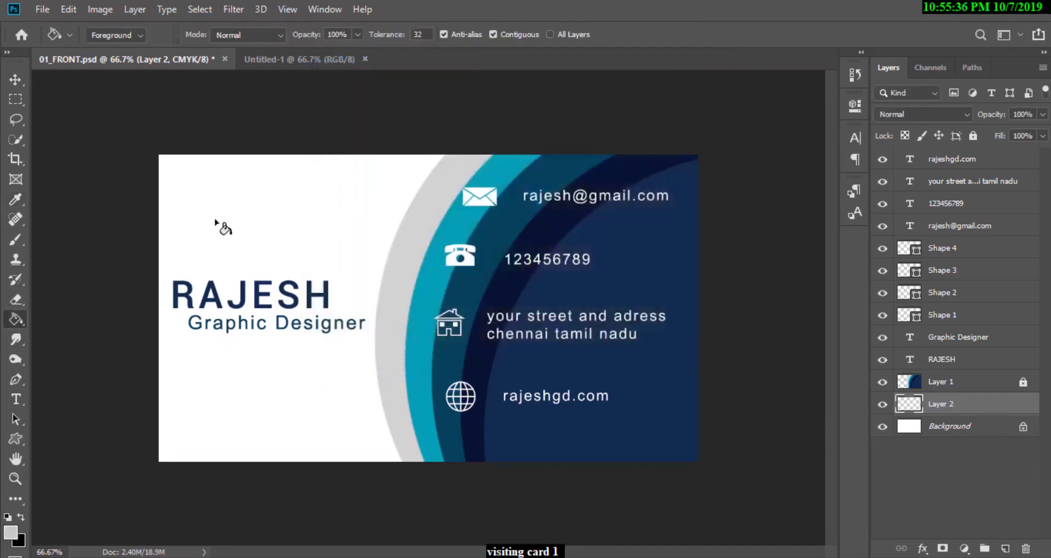
left_click(215, 220)
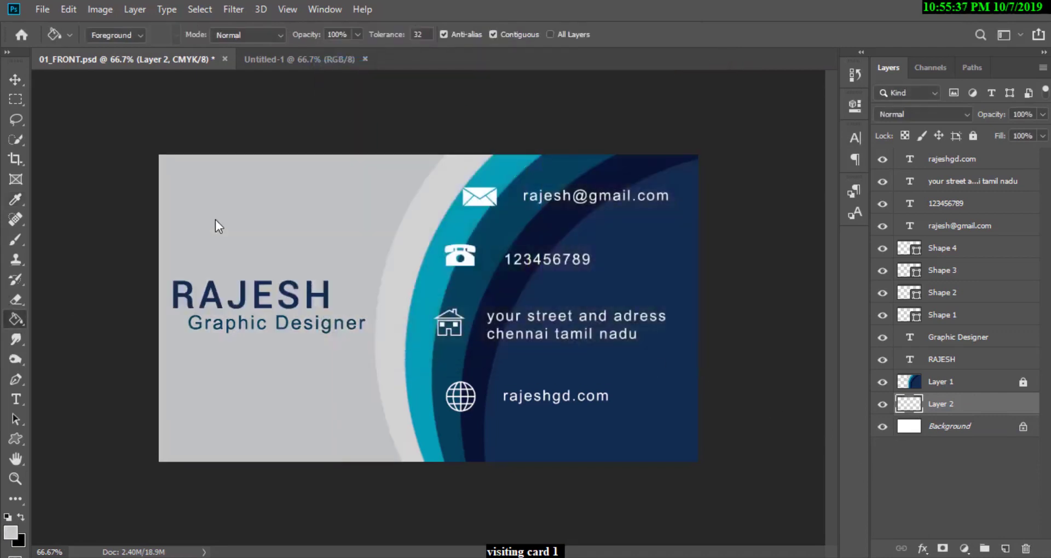
left_click(15, 80)
left_click(162, 87)
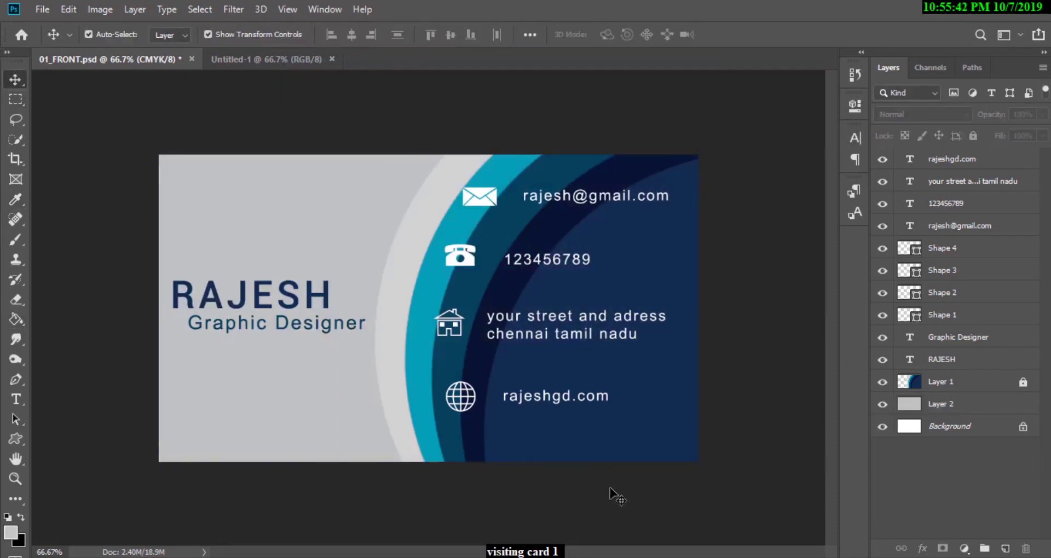
Step: Save the card to the Desktop as 01_FRONT in Photoshop PSD format
left_click(43, 11)
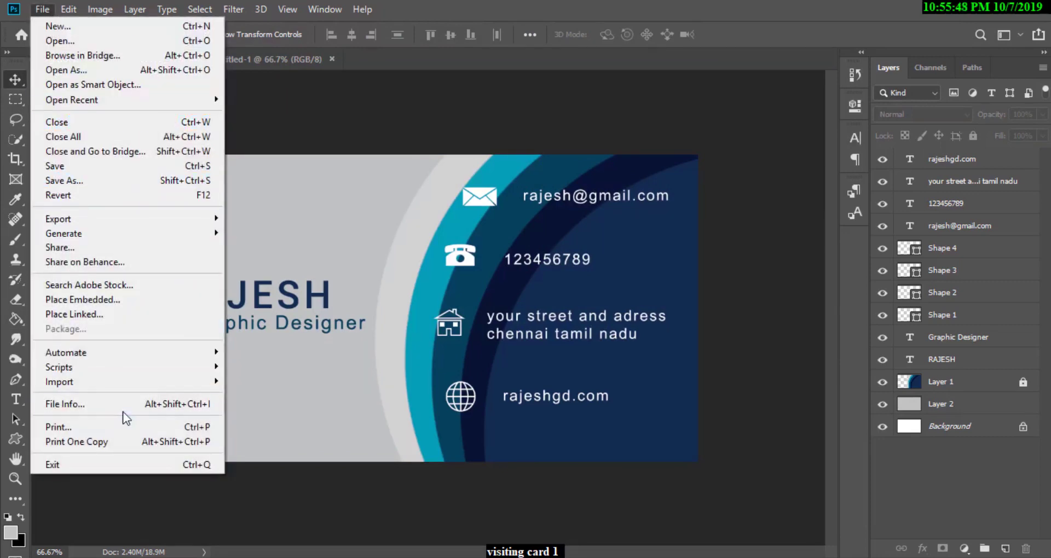
left_click(61, 179)
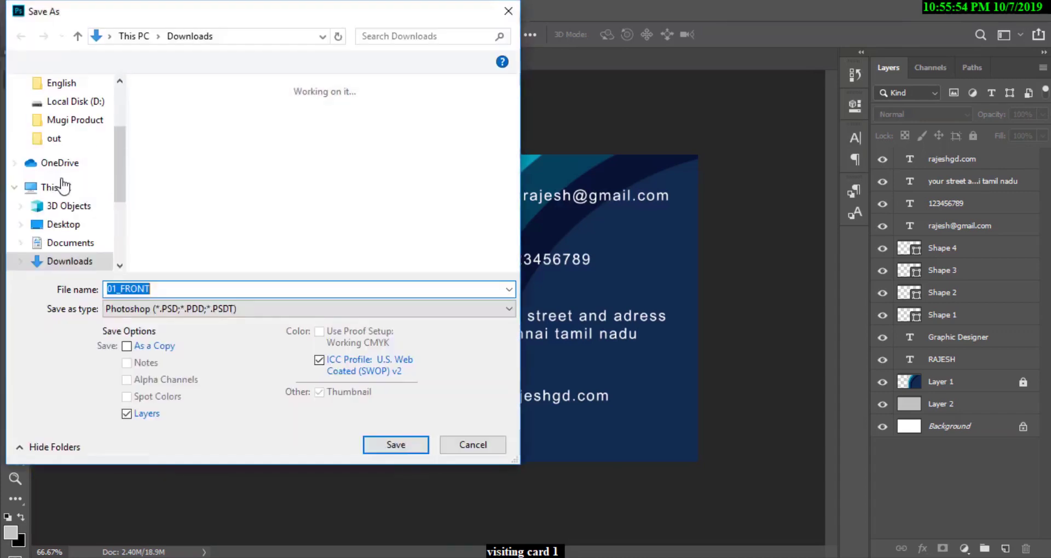
left_click(64, 224)
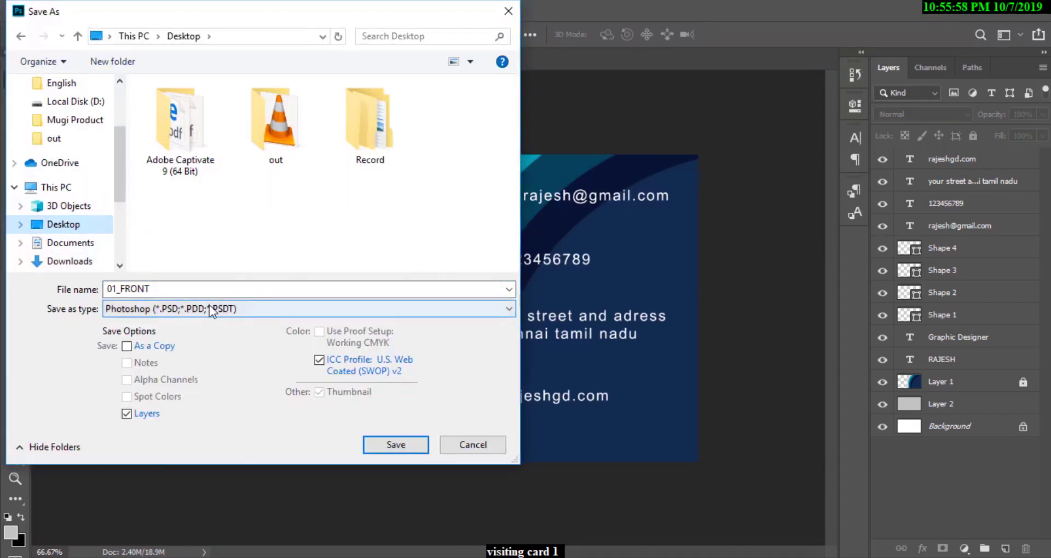
left_click(378, 449)
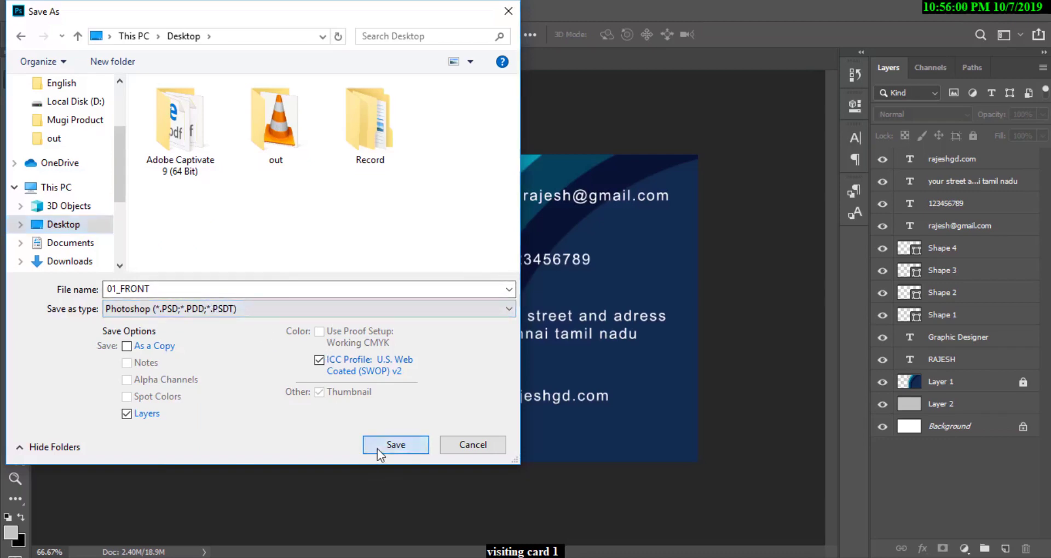
left_click(689, 153)
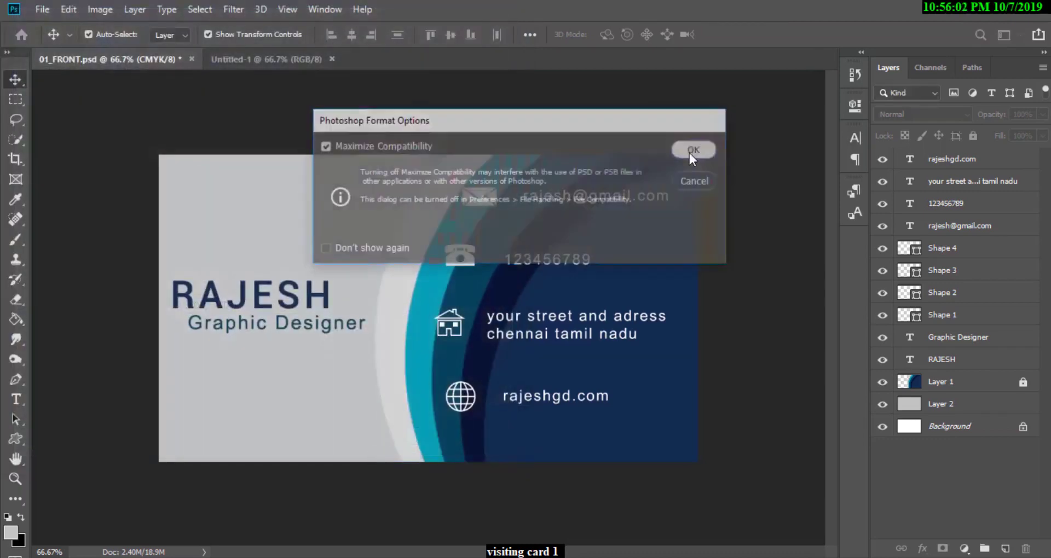